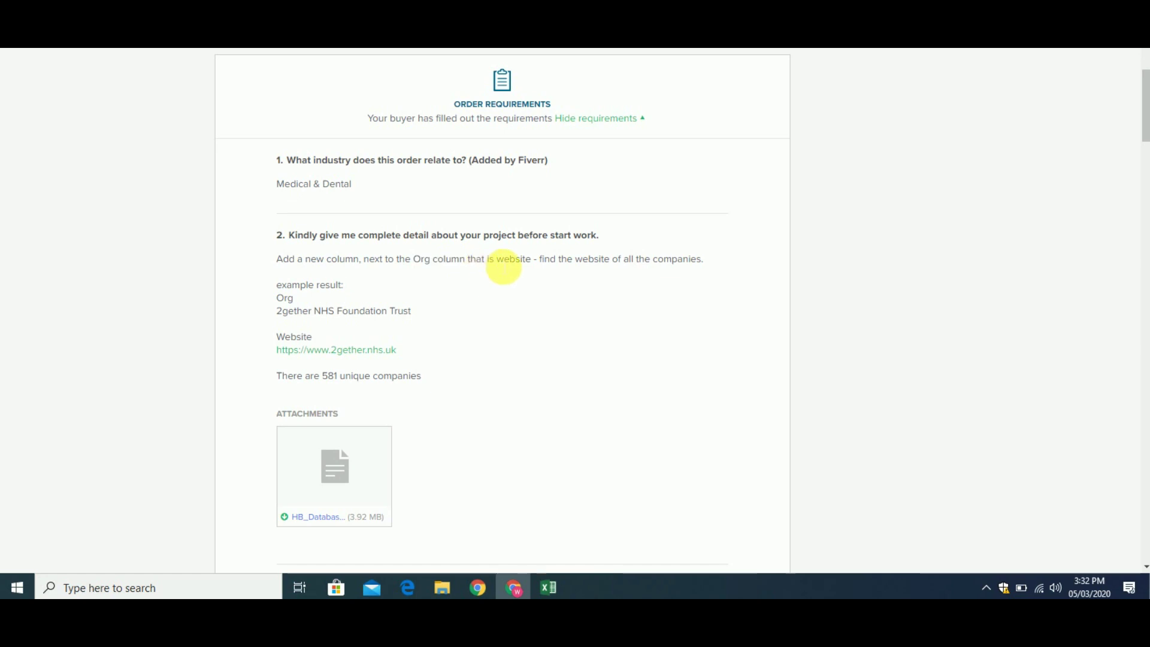
Step: Review the order requirement about adding a website column next to the Org column
double_click(503, 263)
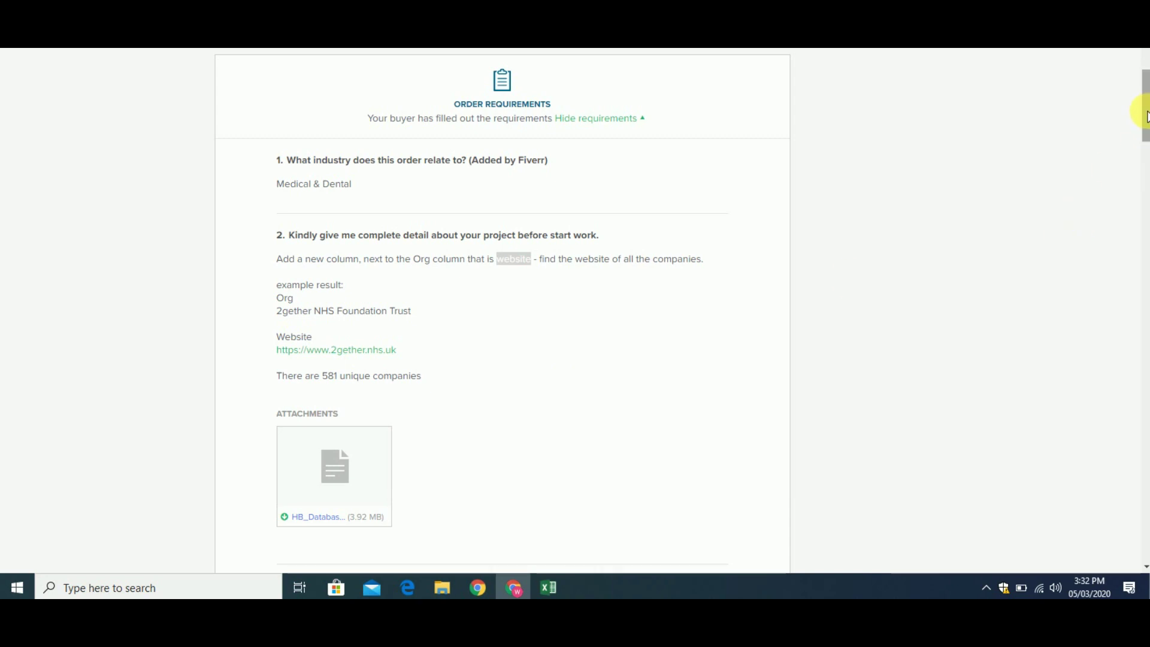
scroll(1144, 115, down, 1)
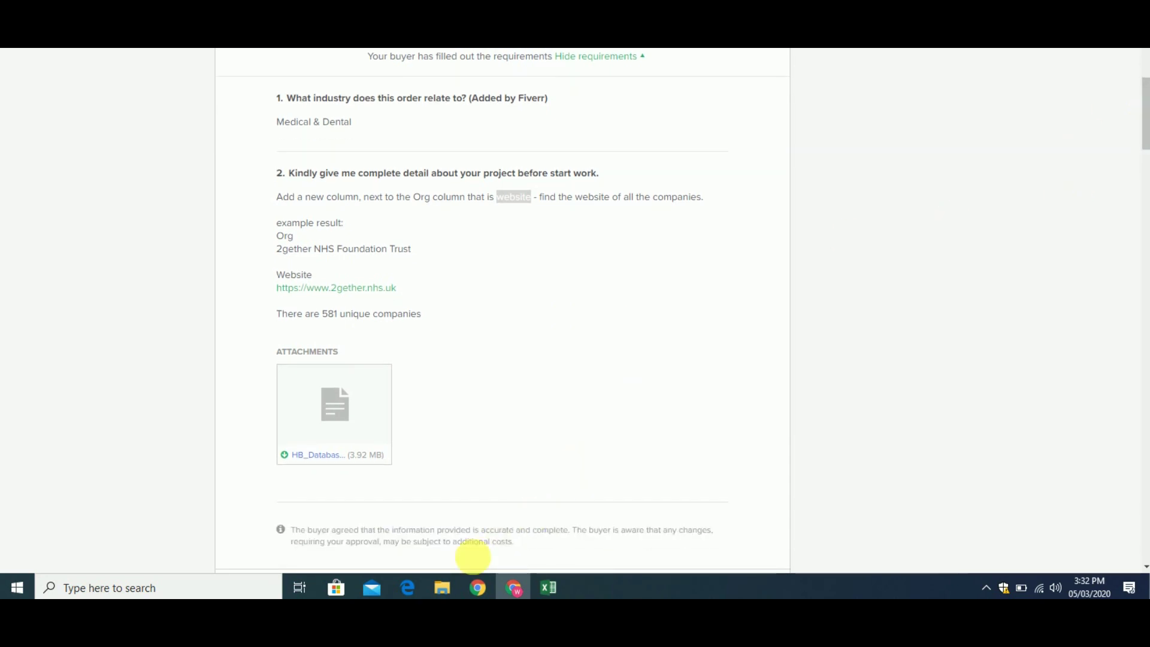
Step: Switch to the HB_Database (1) workbook in Excel and select the whole Org column
click(442, 587)
click(519, 588)
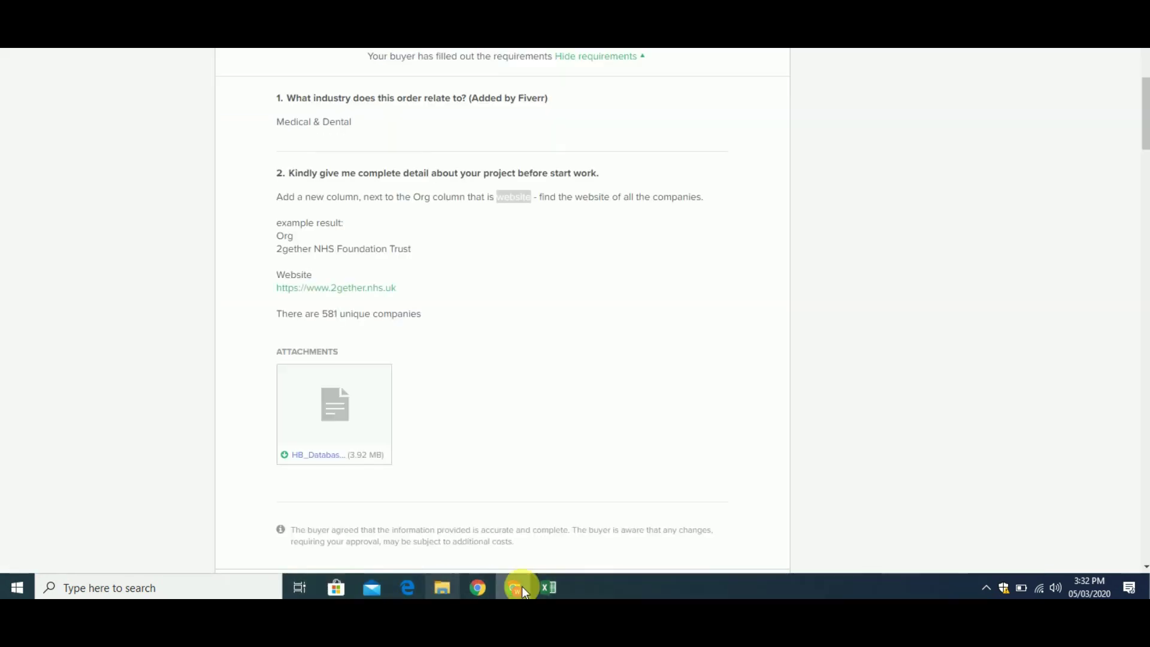
mouse_move(546, 588)
click(557, 546)
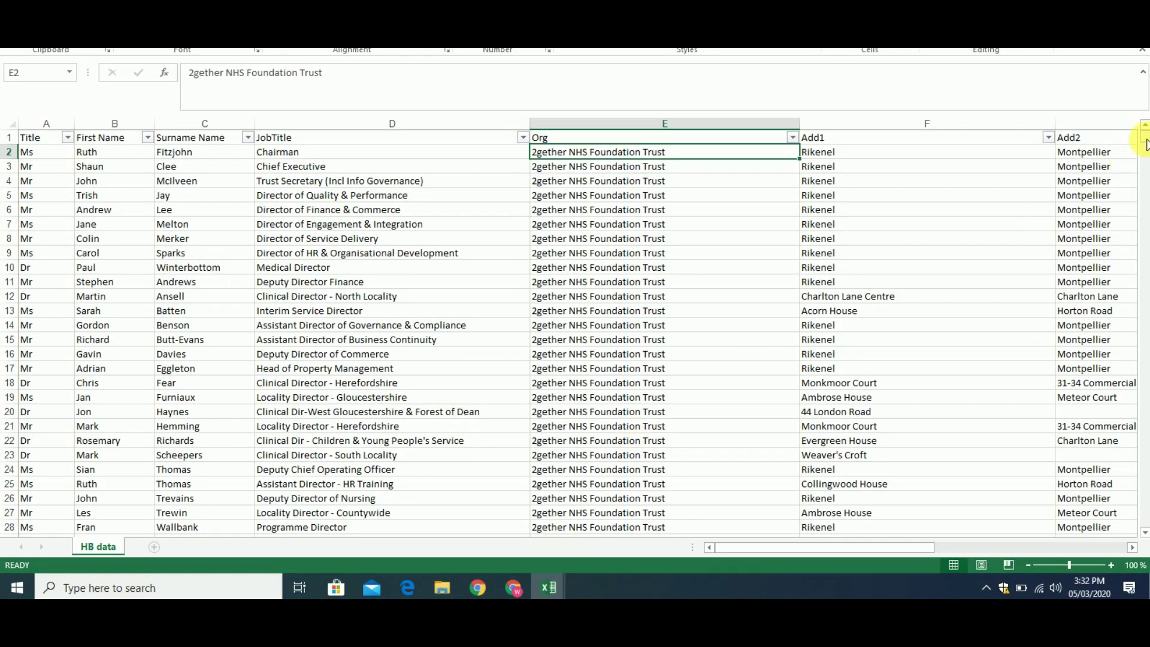
click(849, 137)
click(759, 124)
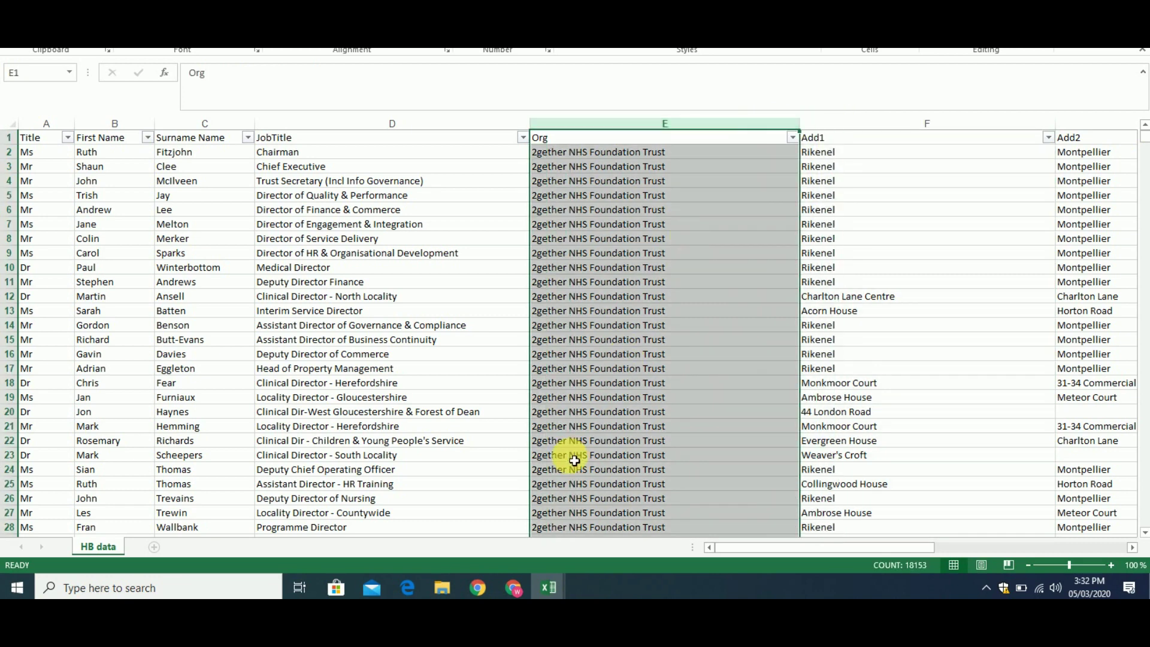
Step: Return to the Fiverr order page in Chrome and read the seller's first message below the order start notice
click(515, 580)
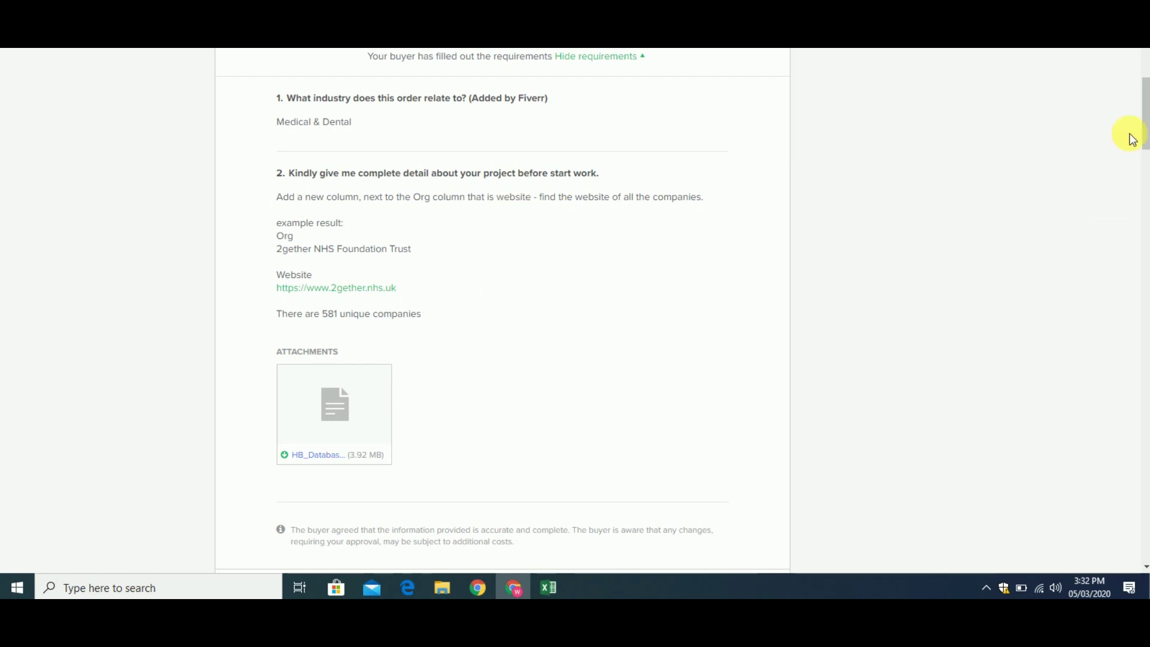
drag(1144, 126, 1144, 180)
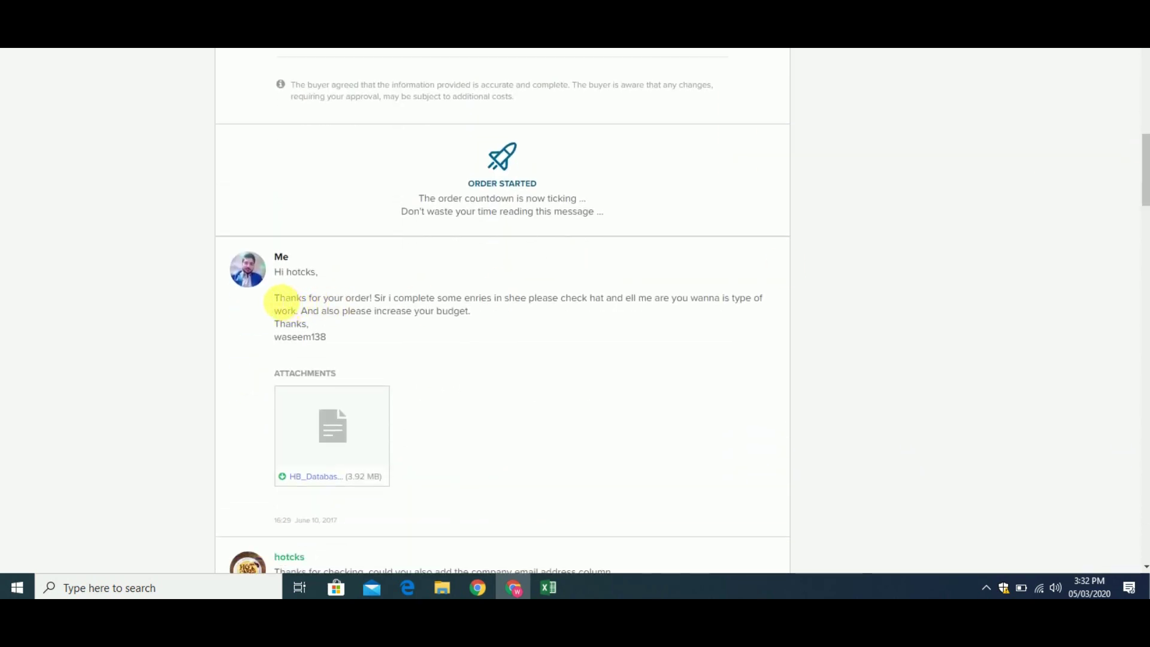
drag(274, 298, 502, 320)
click(507, 326)
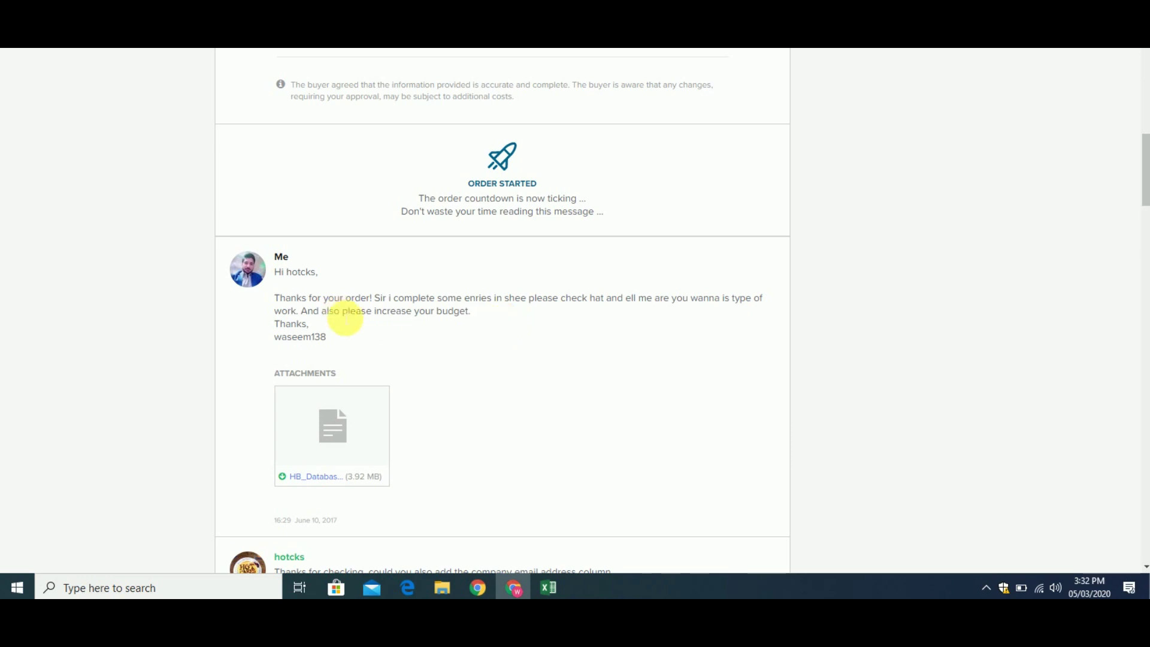
drag(276, 298, 361, 329)
click(361, 333)
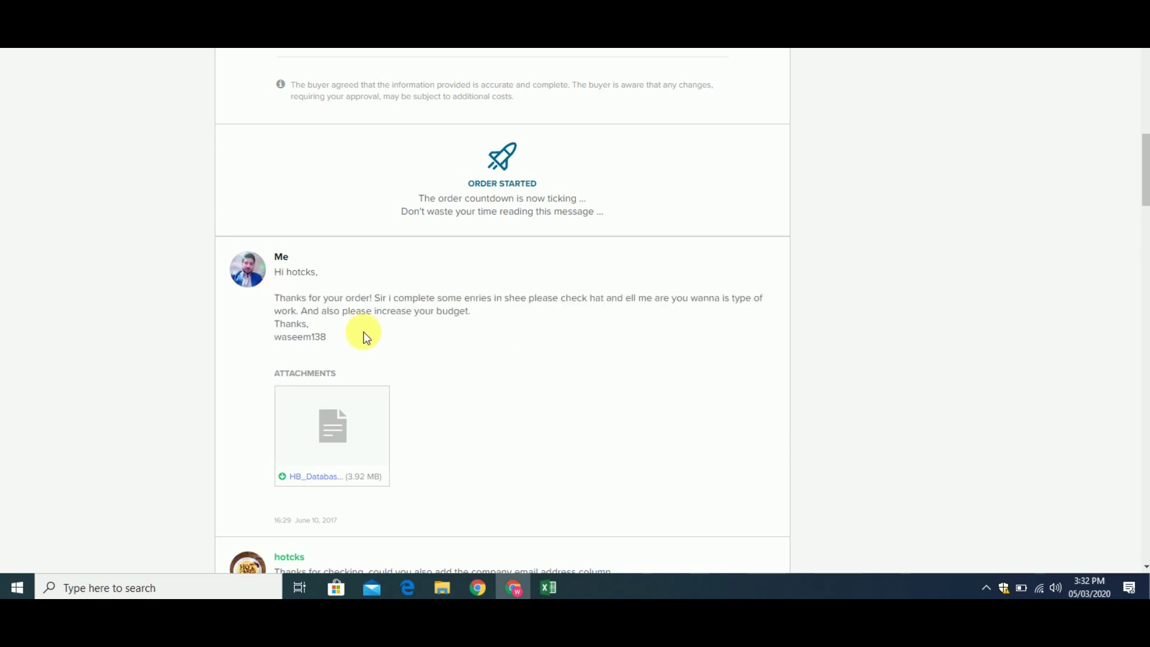
Step: Switch to the HB_Database (2) workbook in Excel and inspect the website Link column beside the Org column
click(515, 593)
mouse_move(547, 586)
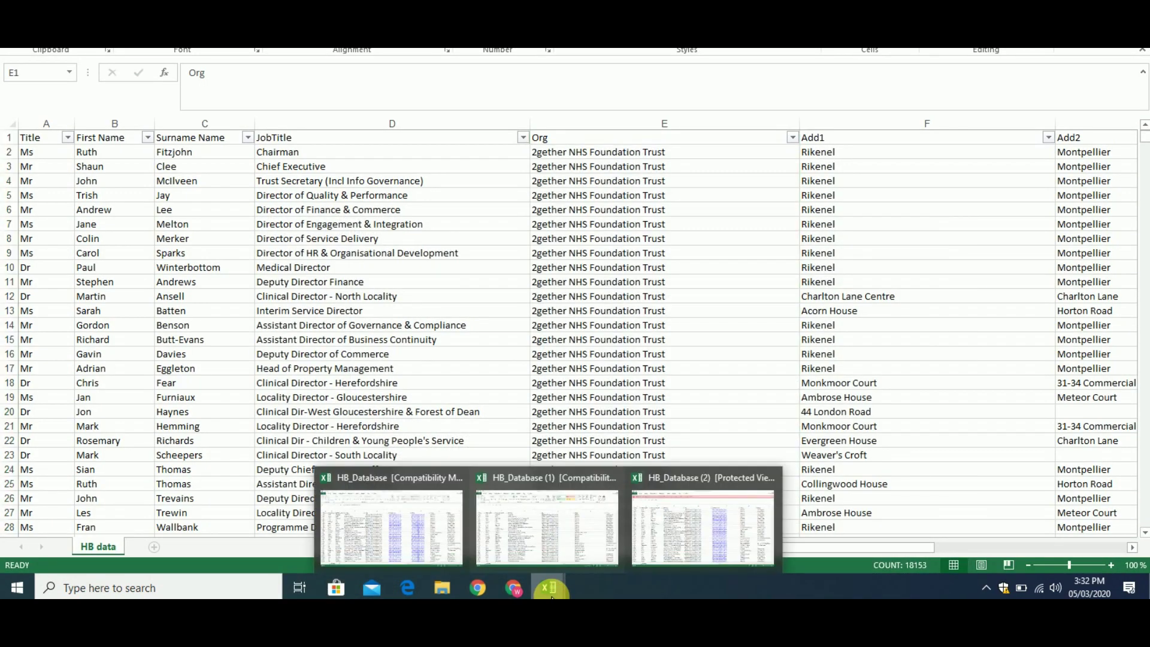
click(652, 538)
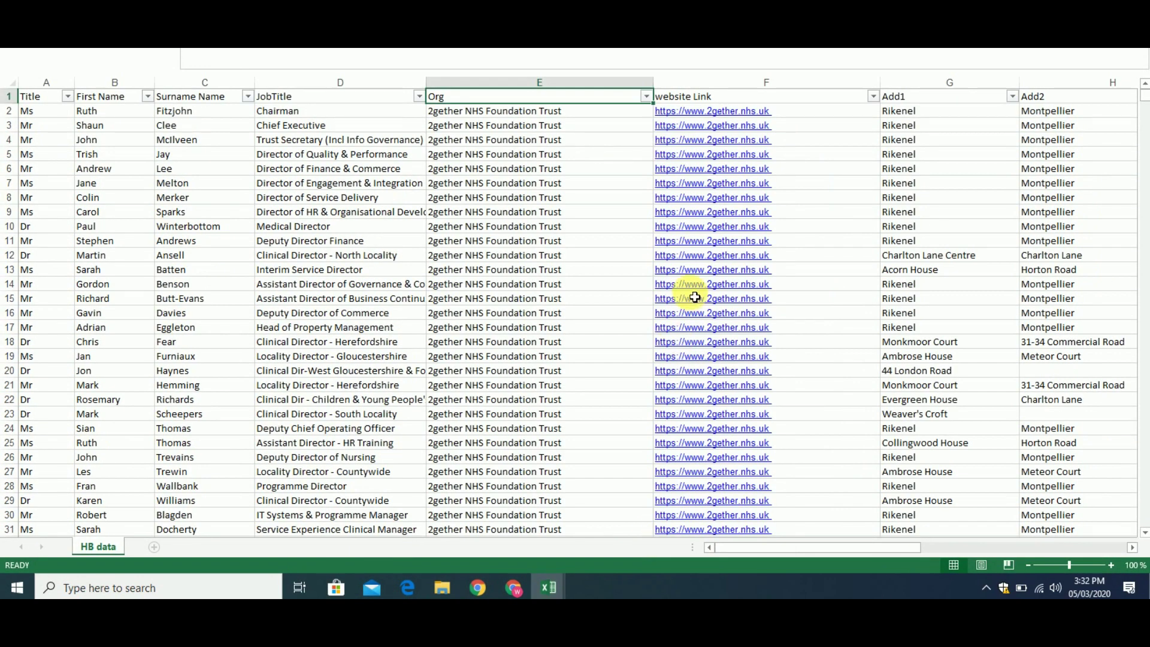
click(735, 95)
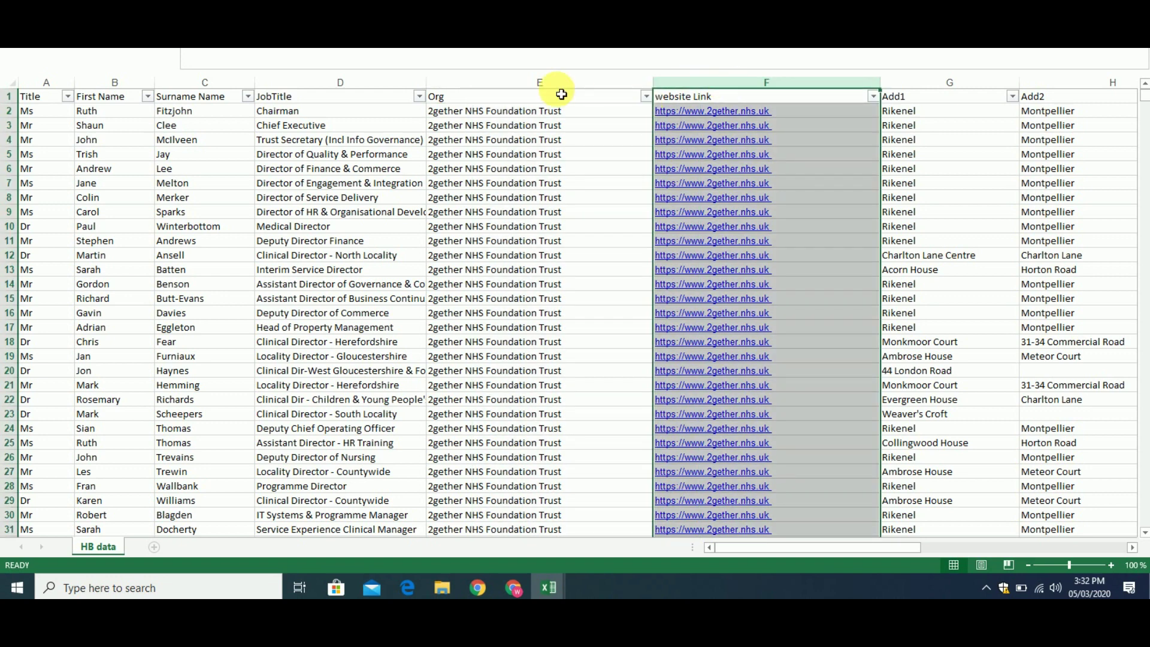
click(599, 109)
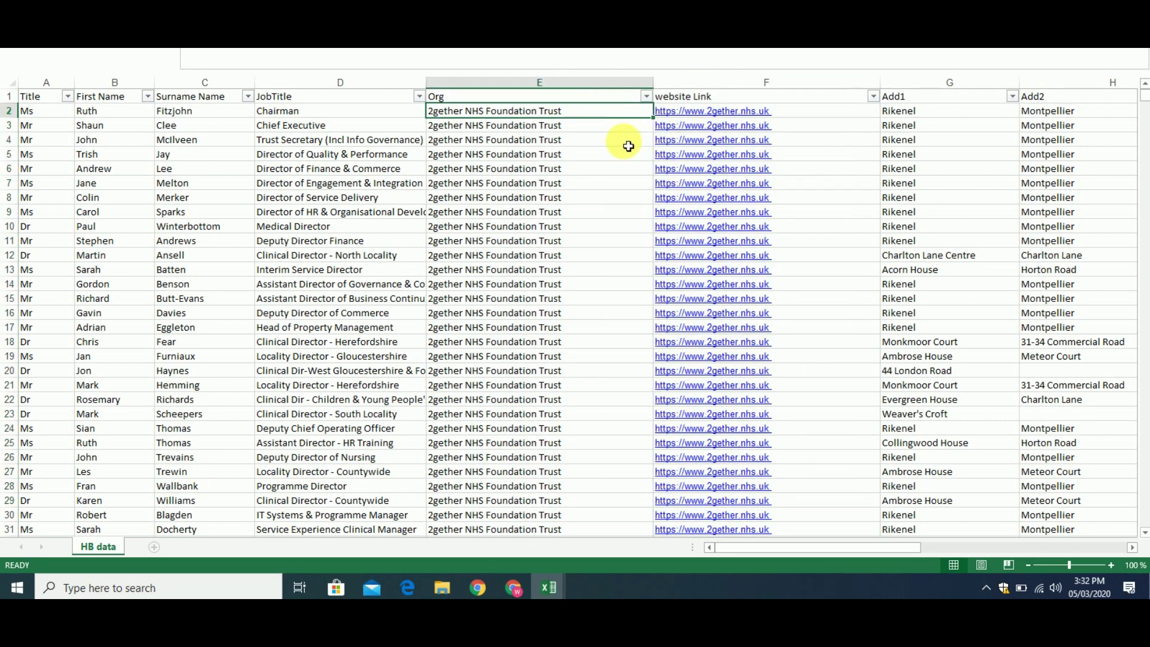
Step: Examine the Org and website Link columns down to row 140, comparing each organisation with its website address
key(Down)
key(Down)
key(Down)
key(Down)
key(Down)
key(Down)
key(Down)
key(Down)
key(Down)
key(Down)
key(Down)
key(Down)
key(Down)
key(Down)
key(Down)
key(Down)
key(Down)
key(Down)
key(Down)
key(Down)
key(Down)
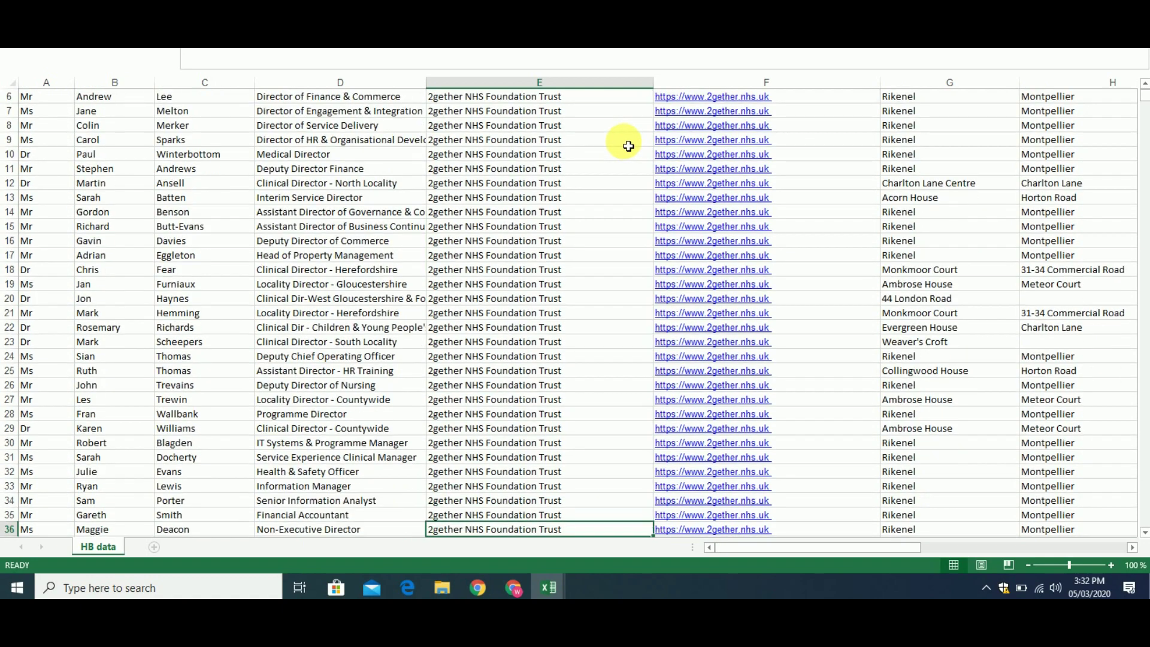
key(Up)
key(Up)
key(Up)
key(Up)
key(Up)
key(Up)
key(Up)
key(Up)
key(Up)
key(Up)
key(Up)
key(Up)
key(Up)
key(Up)
key(Up)
key(Up)
key(Up)
key(Up)
key(Up)
key(Up)
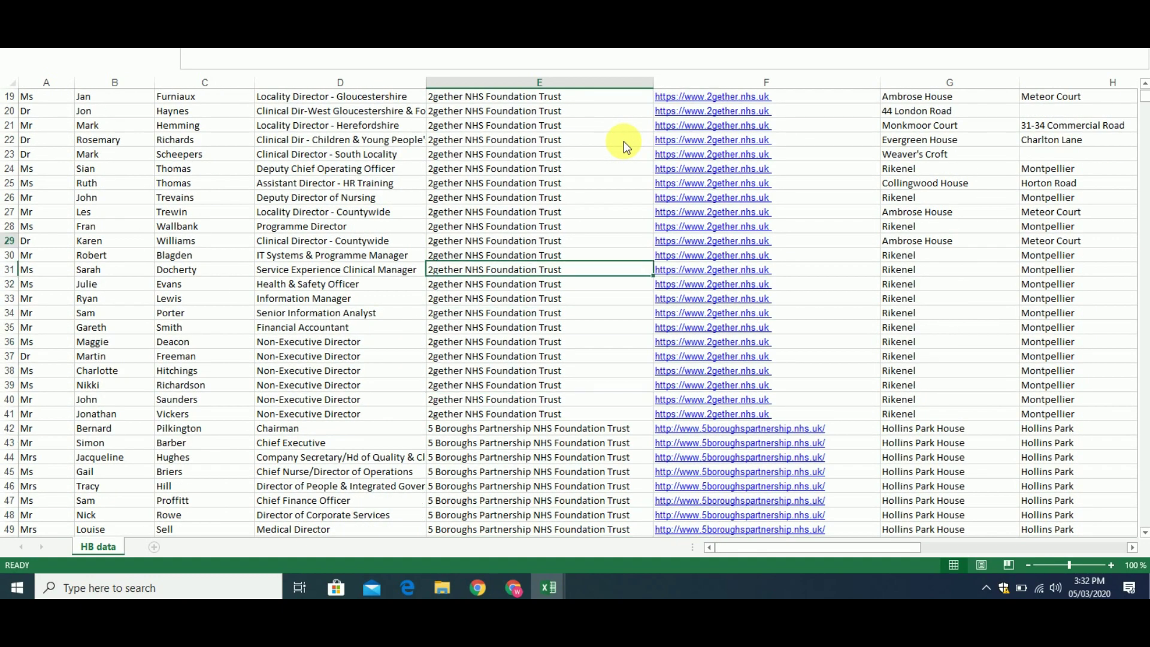
key(Down)
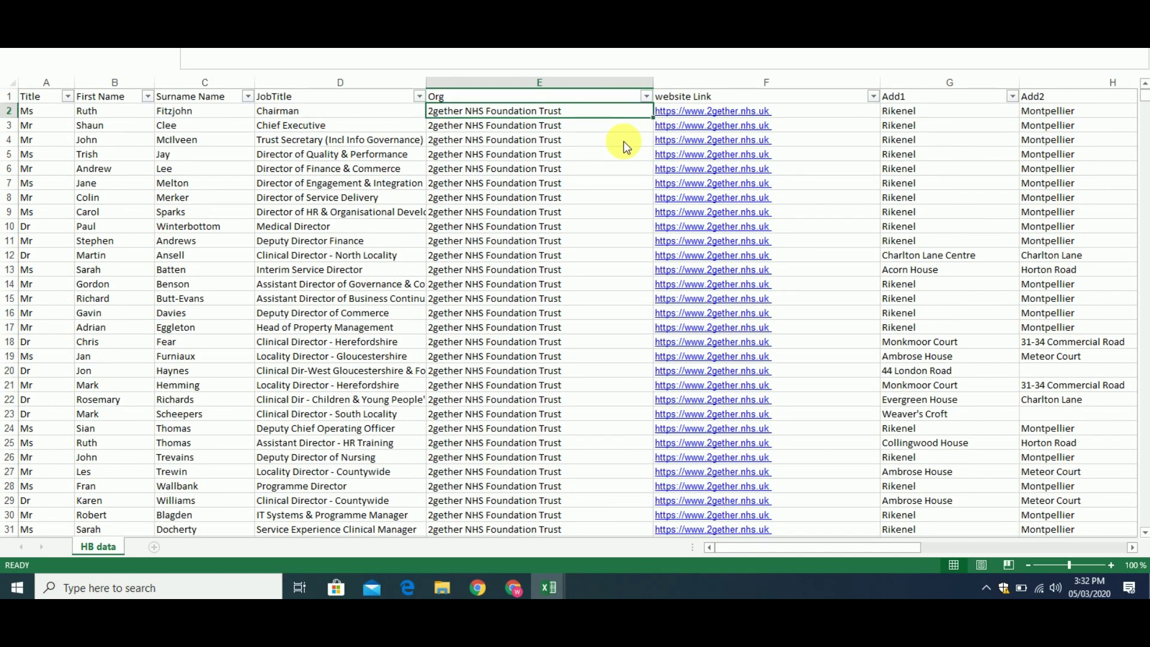
key(Down)
key(Down)
key(Down)
key(Down)
key(Down)
key(Down)
key(Down)
key(Down)
key(Down)
key(Down)
key(Down)
key(Down)
key(Down)
key(Down)
key(Down)
key(Down)
key(Down)
key(Down)
key(Down)
key(Down)
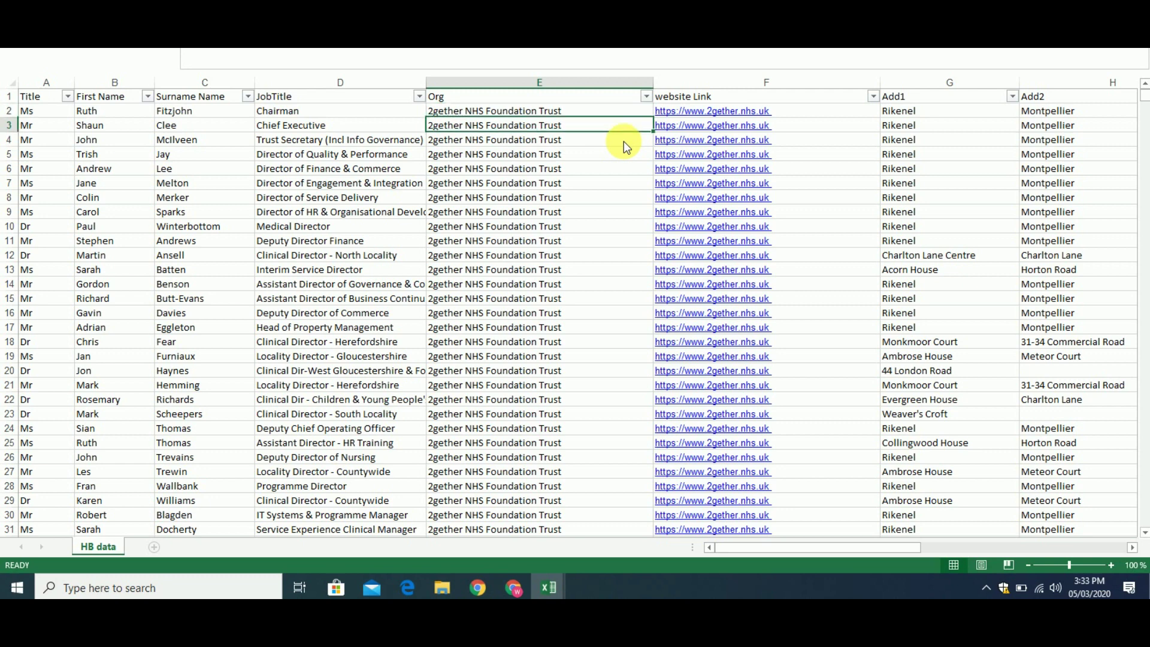
key(Down)
key(Down)
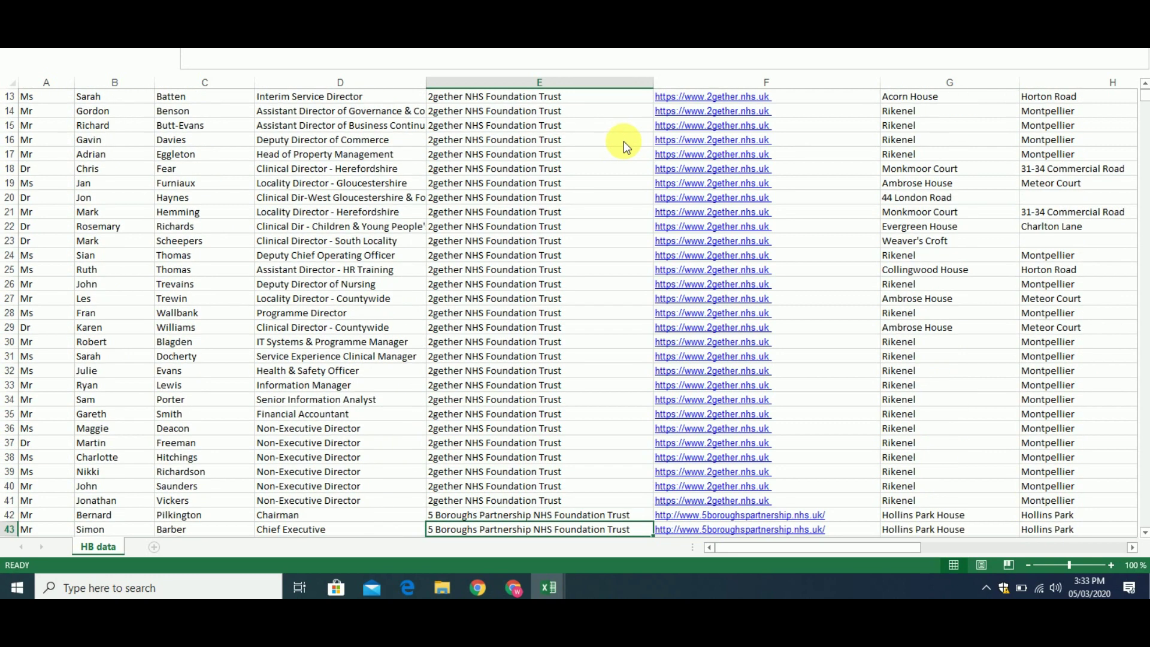
key(Down)
key(Down)
key(Down)
key(Down)
key(Down)
key(Down)
key(Down)
key(Down)
key(Down)
key(Down)
key(Down)
key(Down)
key(Down)
key(Down)
key(Down)
key(Down)
key(Down)
key(Down)
key(Down)
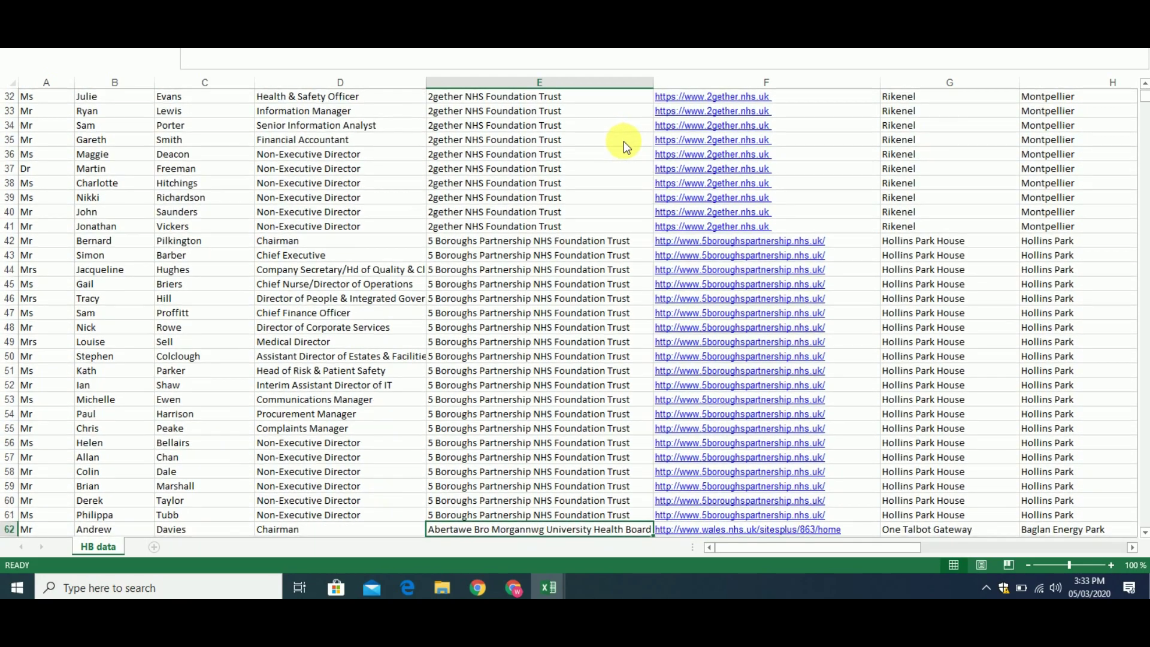
key(Down)
key(Down)
key(Down)
key(Down)
key(Down)
key(Down)
key(Down)
key(Down)
key(Down)
key(Down)
key(Down)
key(Down)
key(Down)
key(Down)
key(Down)
key(Down)
key(Down)
key(Down)
key(Down)
key(Down)
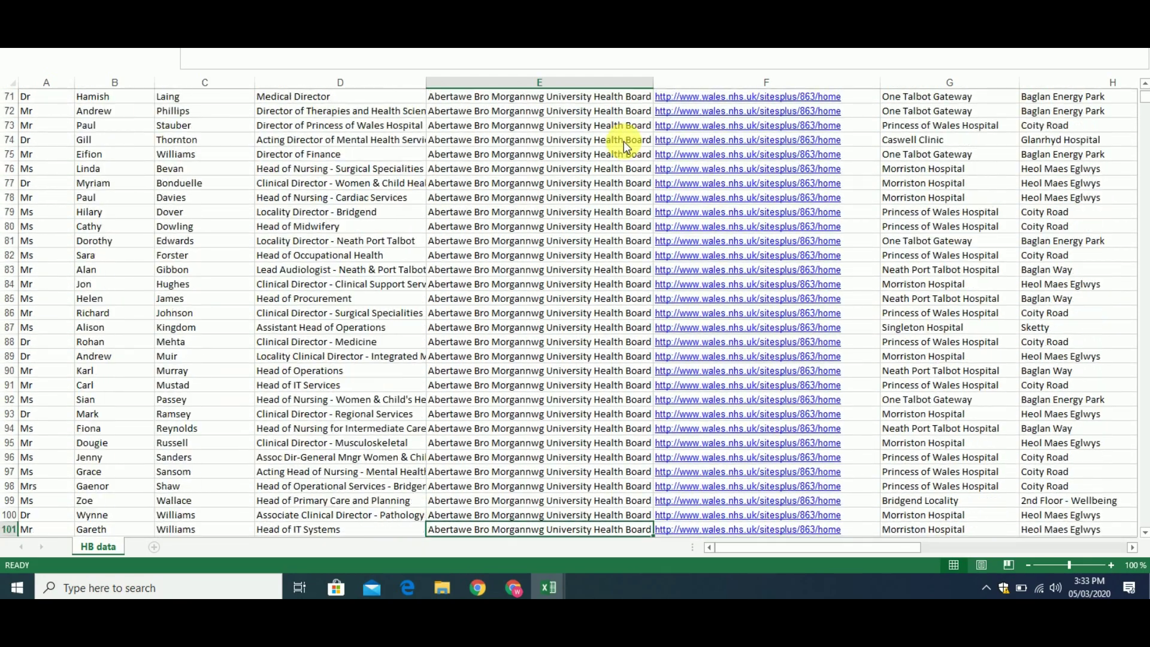
key(Down)
key(Down)
key(Down)
key(Down)
key(Down)
key(Down)
key(Down)
key(Down)
key(Down)
key(Down)
key(Down)
key(Down)
key(Down)
key(Down)
key(Down)
key(Down)
key(Down)
key(Down)
key(Down)
key(Down)
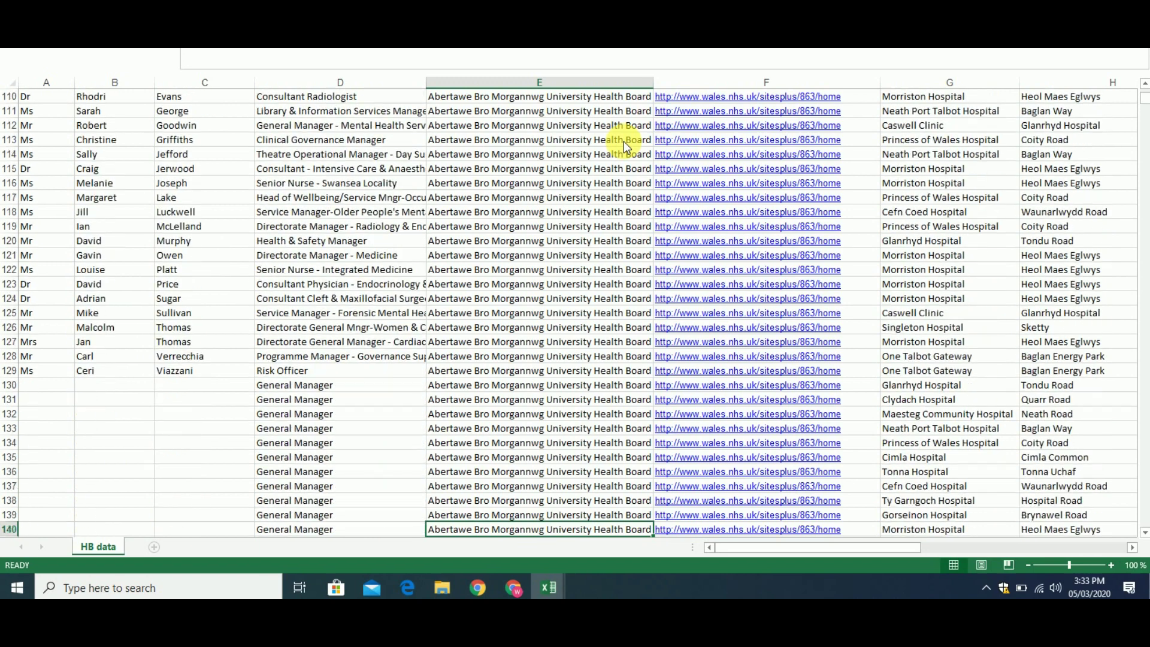
Step: Examine the Org and website Link columns down to row 166, checking which organisations have a website address
key(Down)
key(Down)
key(Down)
key(Down)
key(Down)
key(Down)
key(Down)
key(Down)
key(Down)
key(Down)
key(Down)
key(Down)
key(Down)
key(Down)
key(Down)
key(Down)
key(Down)
key(Down)
key(Down)
key(Down)
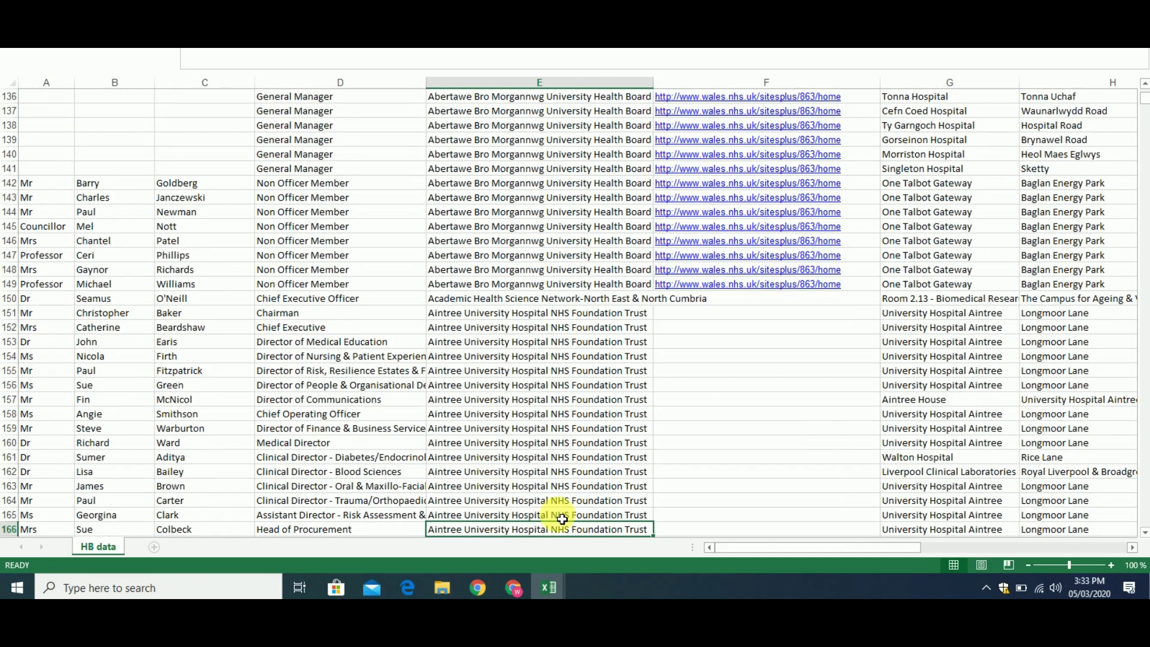
Step: Return to the Fiverr order page in Chrome and read the buyer's request for a company email column and the seller's $130 reply
click(522, 591)
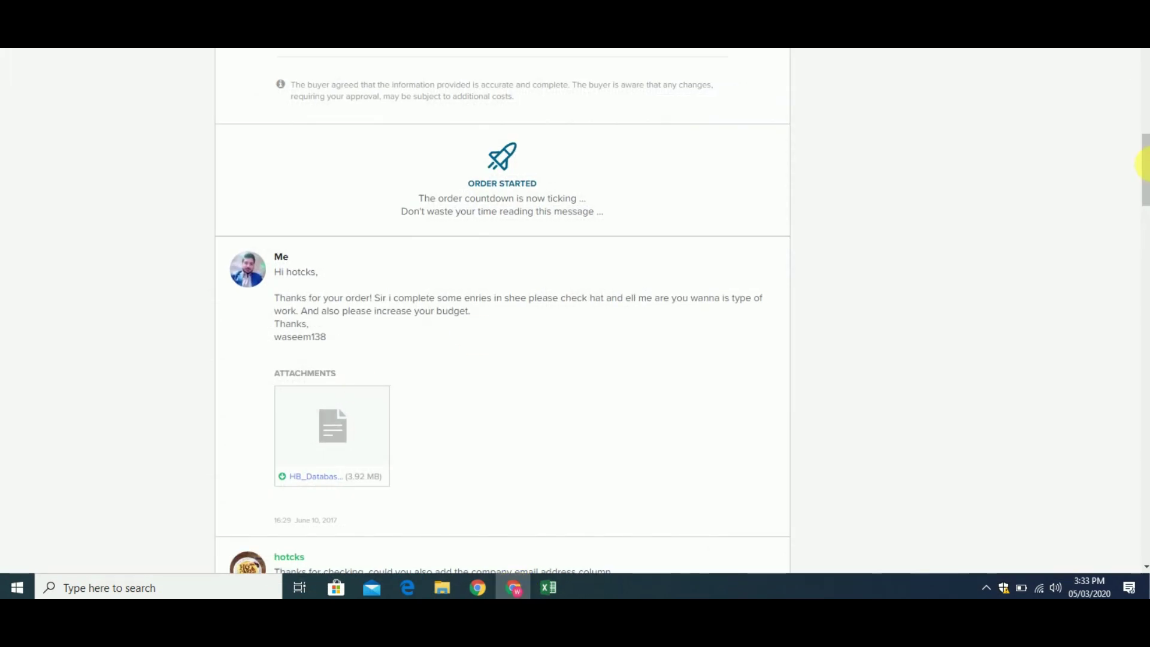
scroll(1144, 175, down, 5)
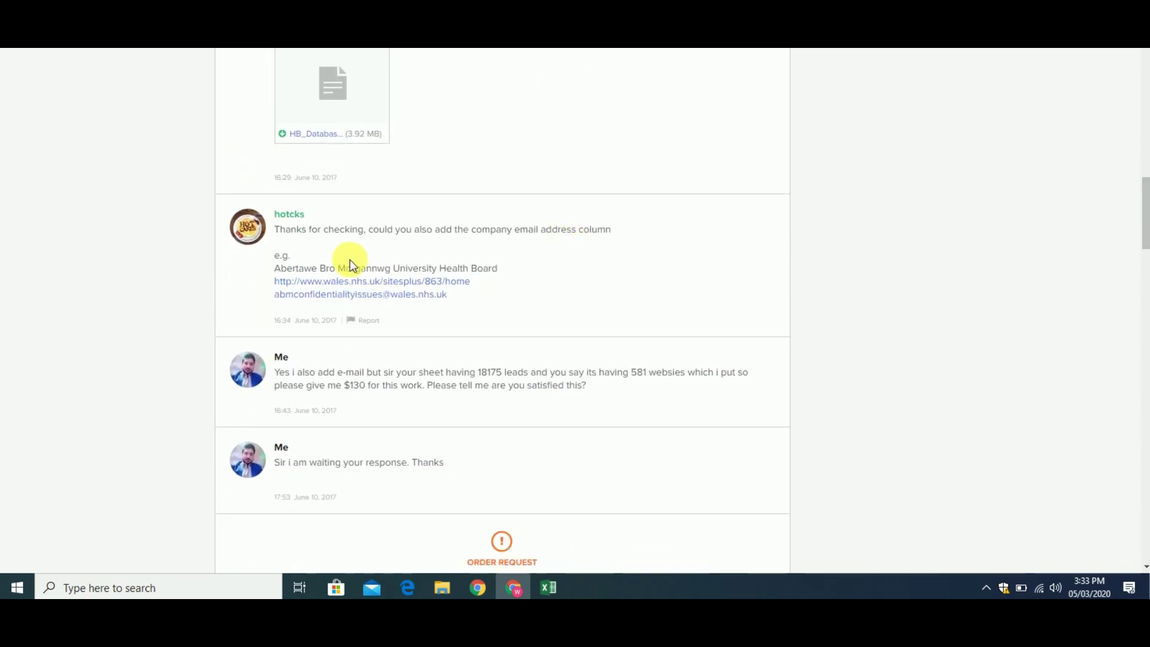
drag(275, 230, 537, 234)
click(538, 235)
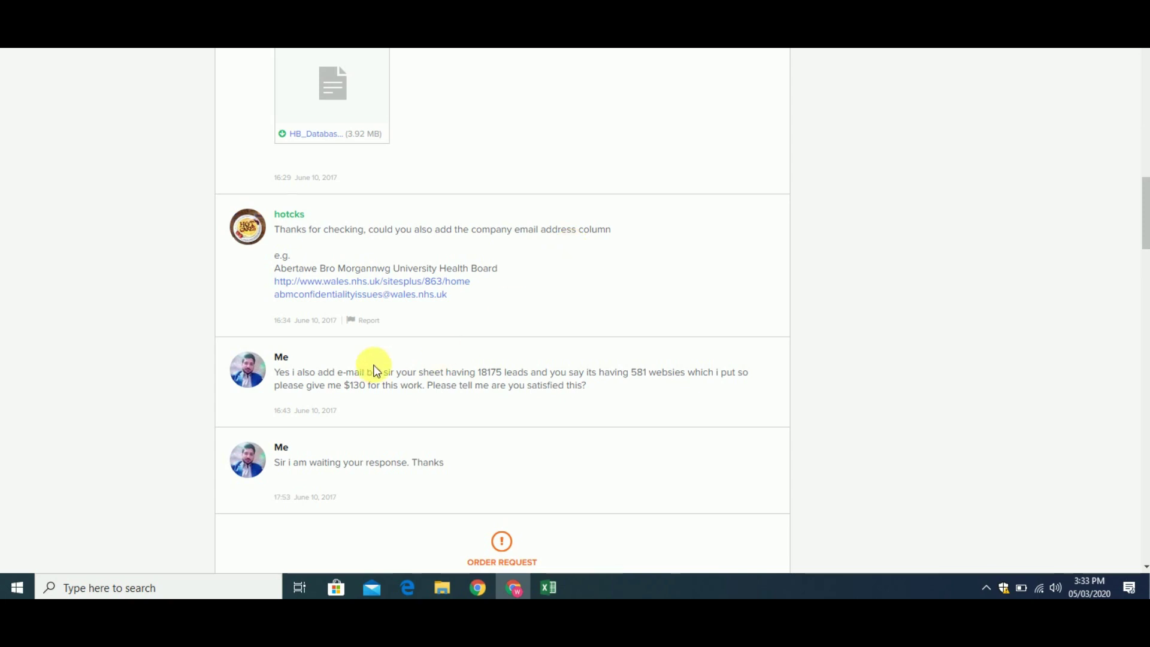
drag(364, 372, 487, 375)
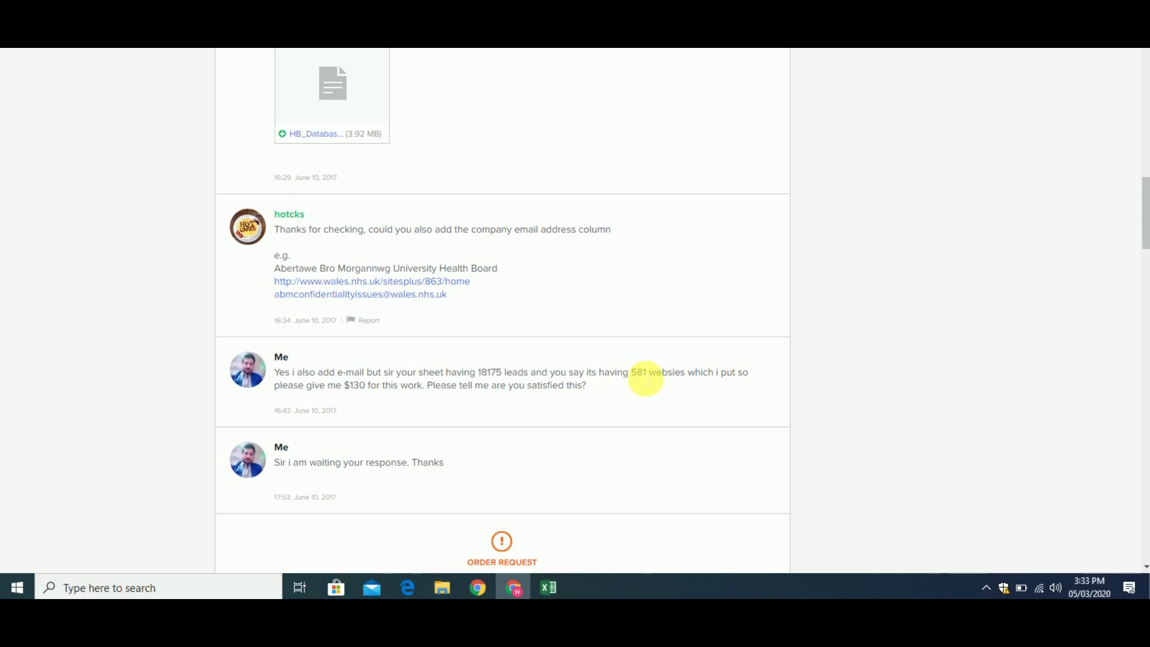
drag(632, 372, 661, 379)
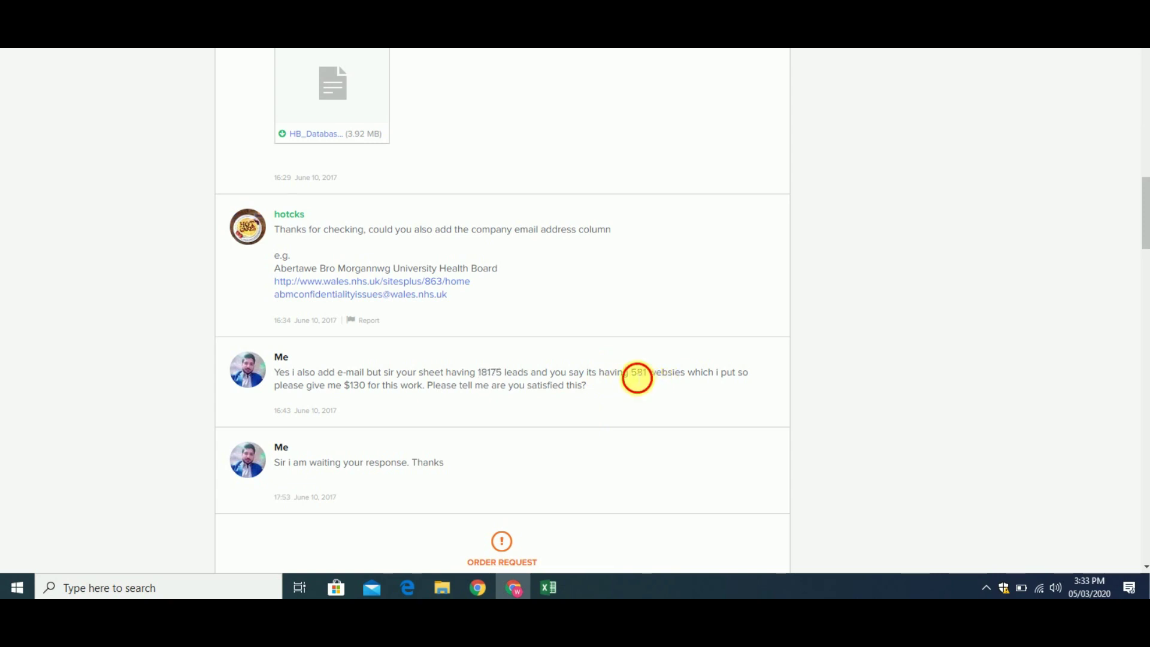
drag(477, 376, 527, 374)
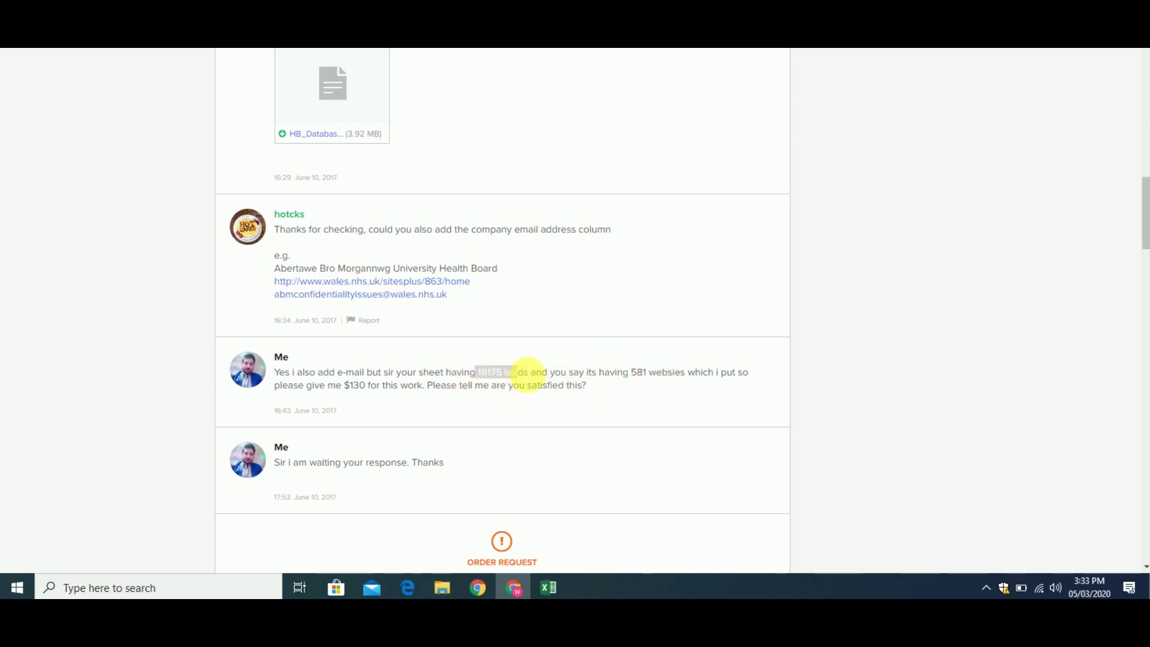
click(527, 374)
scroll(1143, 228, up, 1)
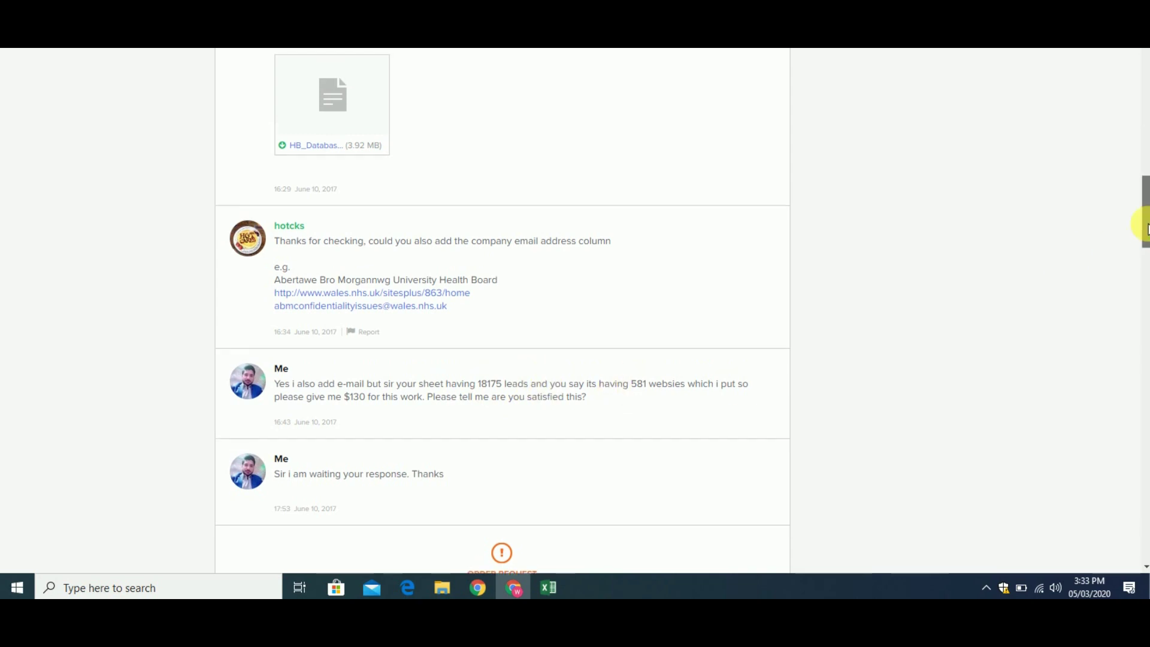
Step: Read the seller's budget-increase order request and examine the quantity and duration of the proposed item
drag(1145, 229, 1146, 249)
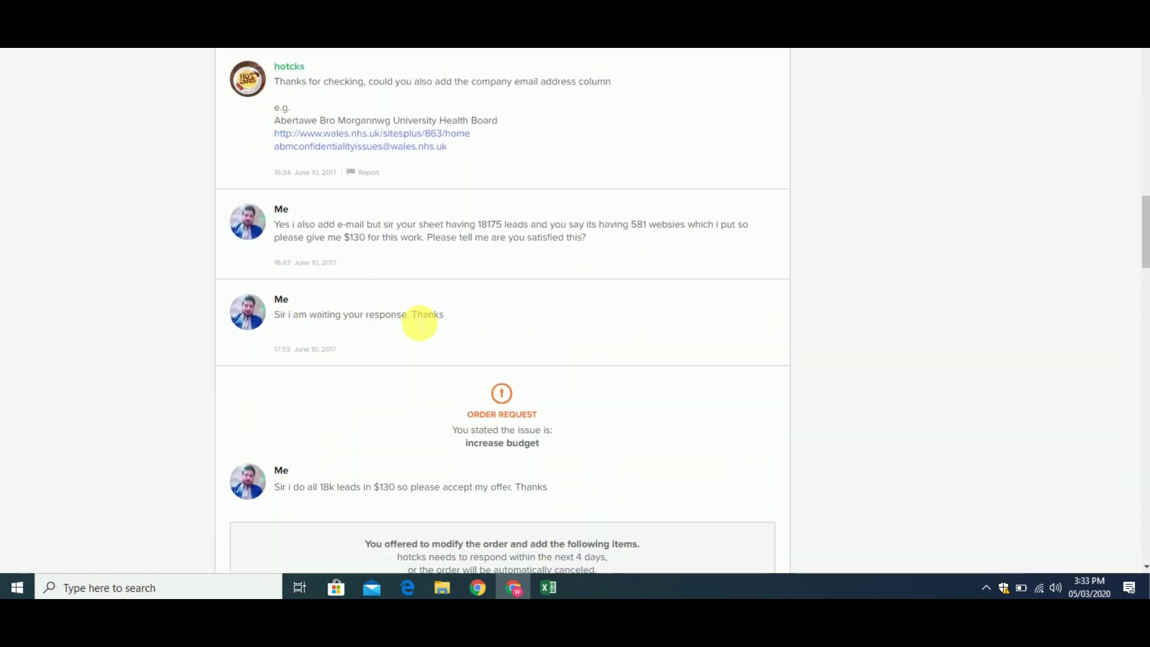
drag(1145, 227, 1141, 272)
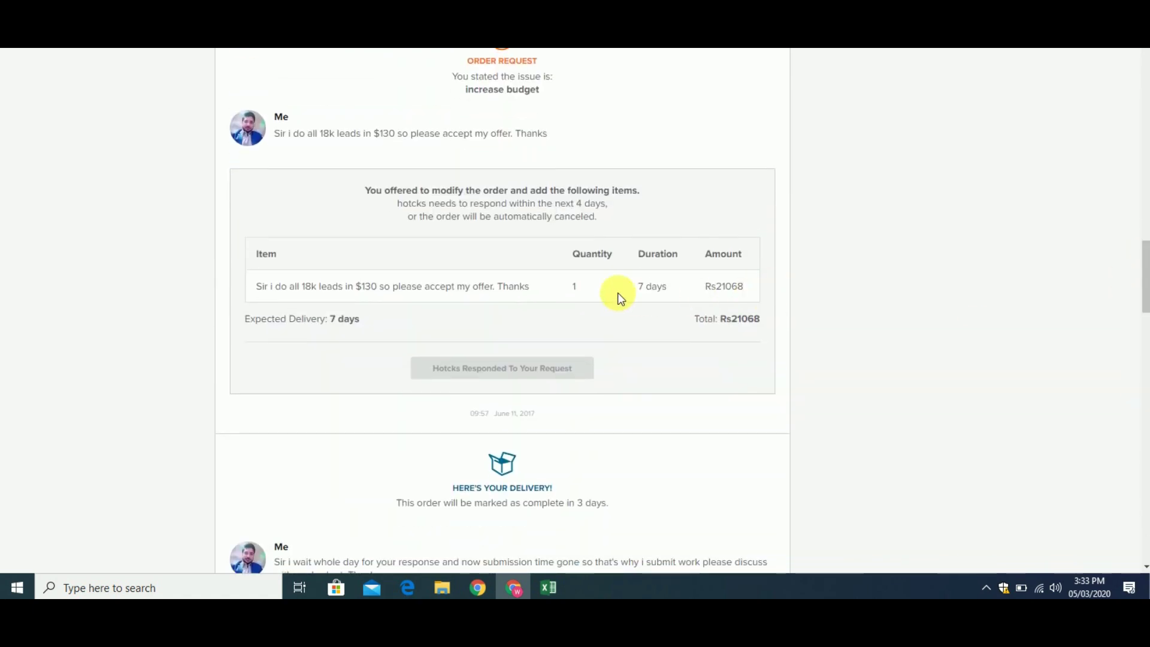
drag(566, 289, 670, 295)
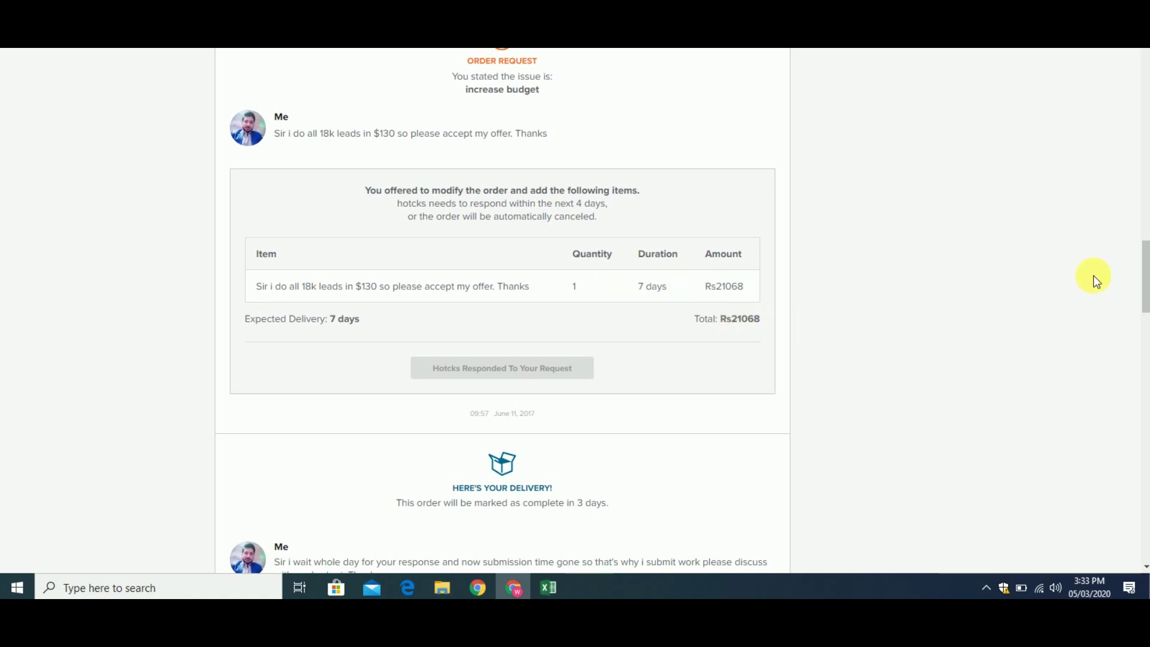
Step: Read the seller's delivery message and the buyer's resolution-accepted reply asking for a sample
drag(1142, 264, 1145, 308)
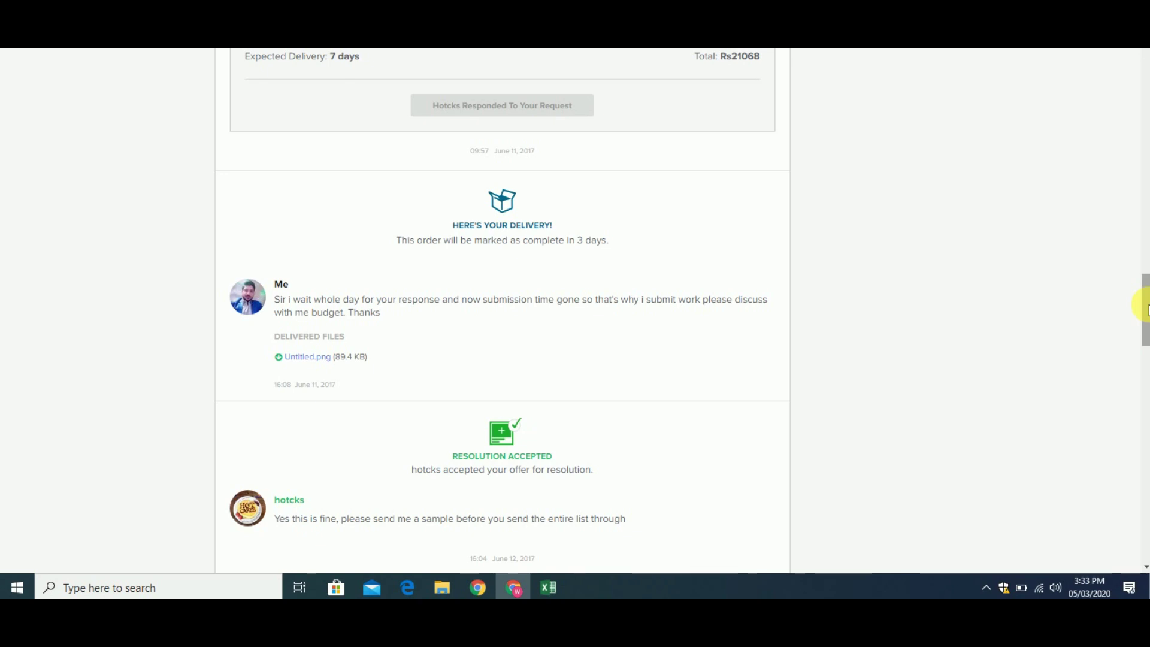
drag(1144, 305, 1141, 316)
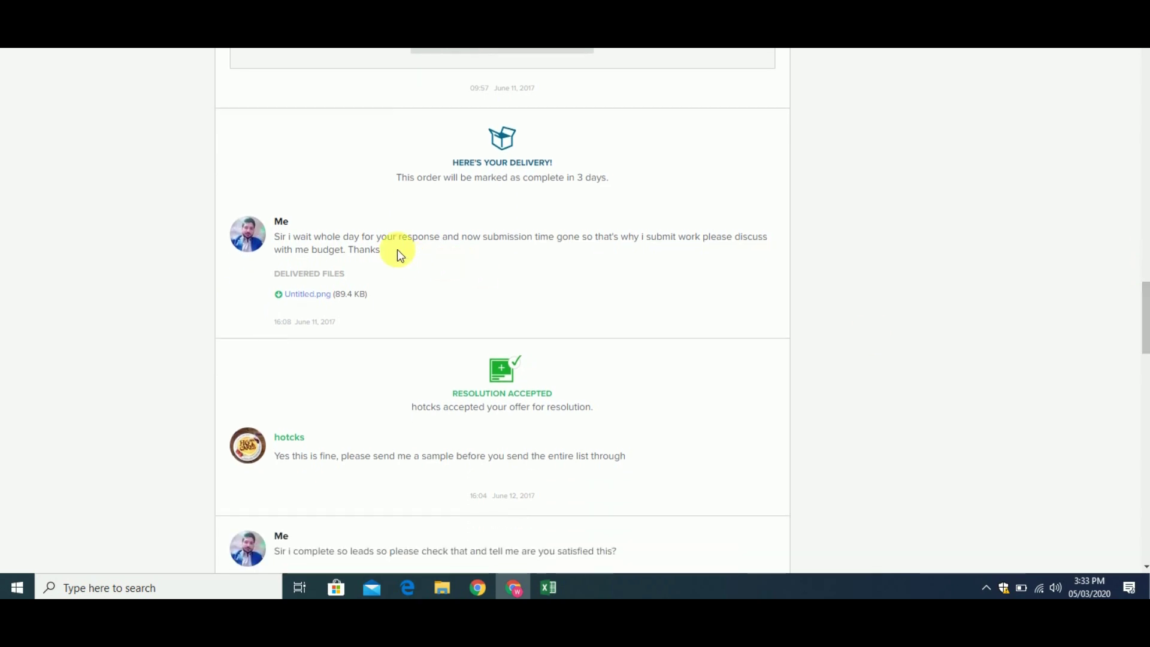
drag(359, 237, 429, 239)
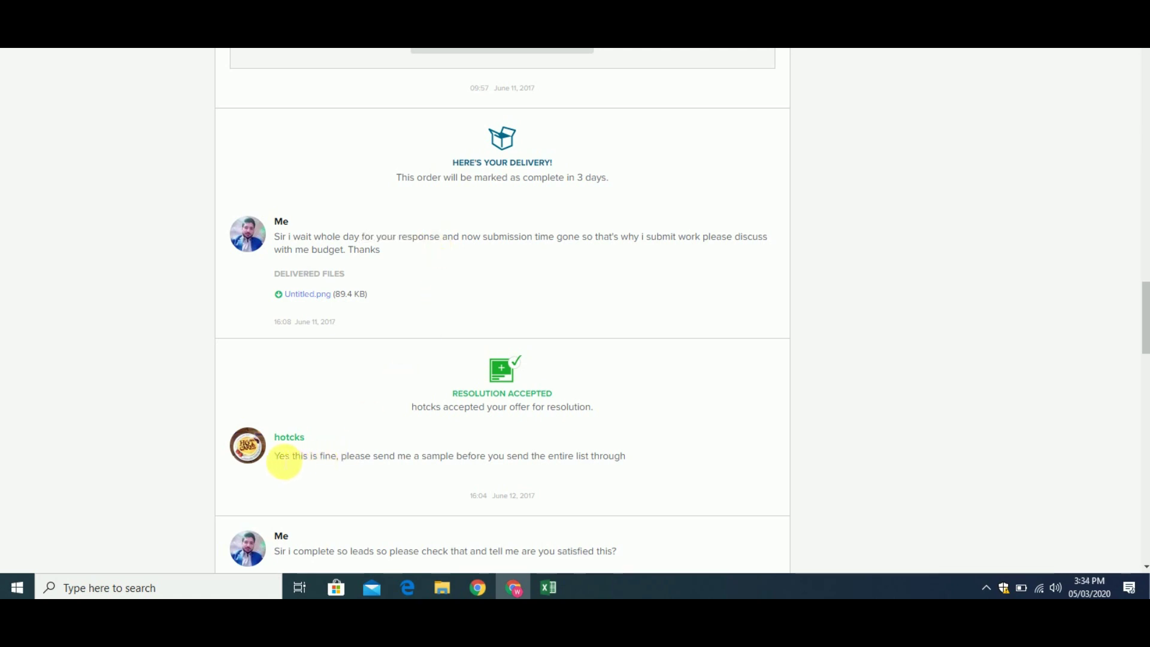
drag(276, 456, 424, 454)
drag(463, 393, 572, 398)
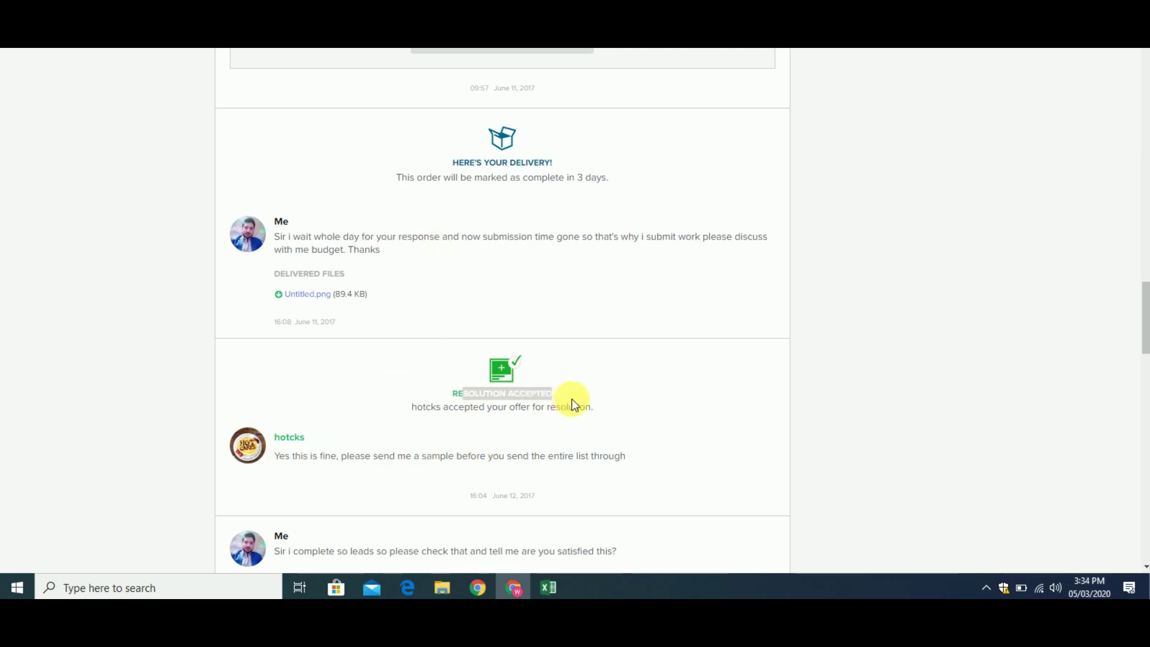
click(571, 397)
Step: Check the total price in the order summary at the start of the order page, then return to the order request section
drag(1145, 317, 1144, 67)
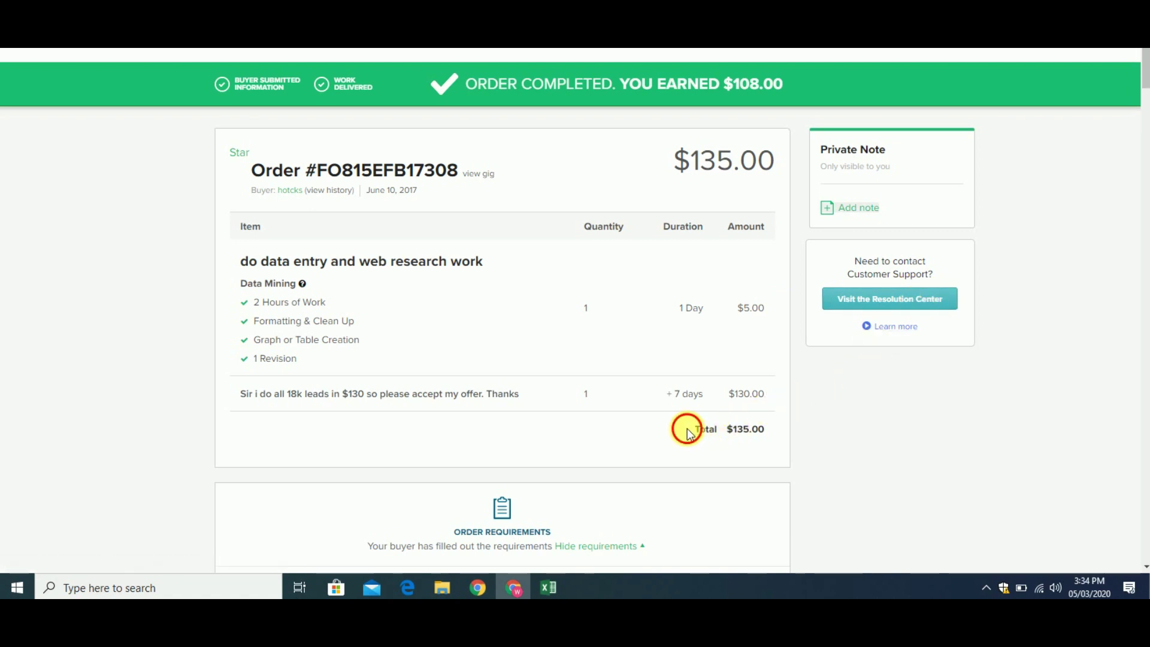
drag(687, 428, 766, 432)
click(772, 431)
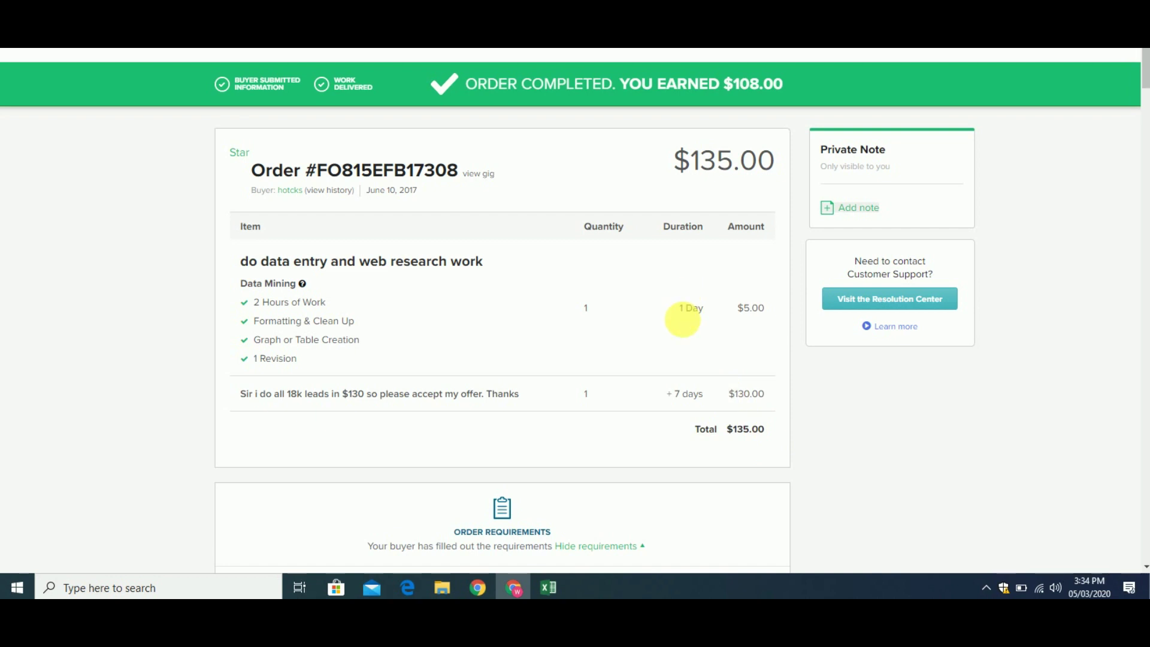
drag(676, 441, 768, 436)
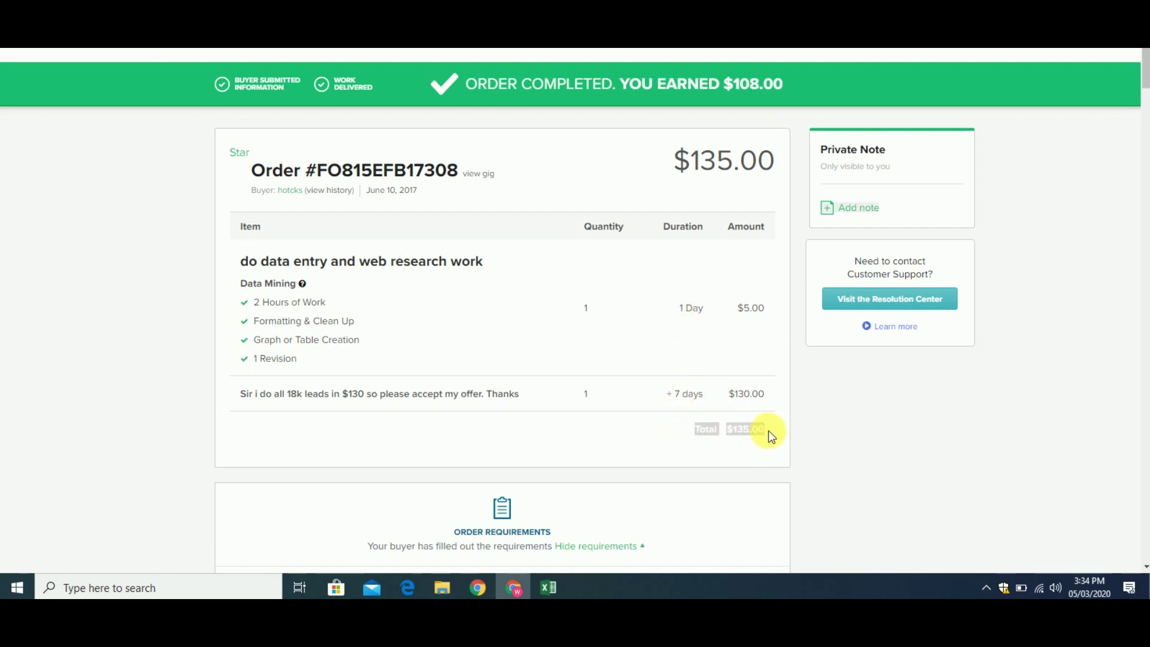
click(768, 437)
drag(1144, 76, 1144, 289)
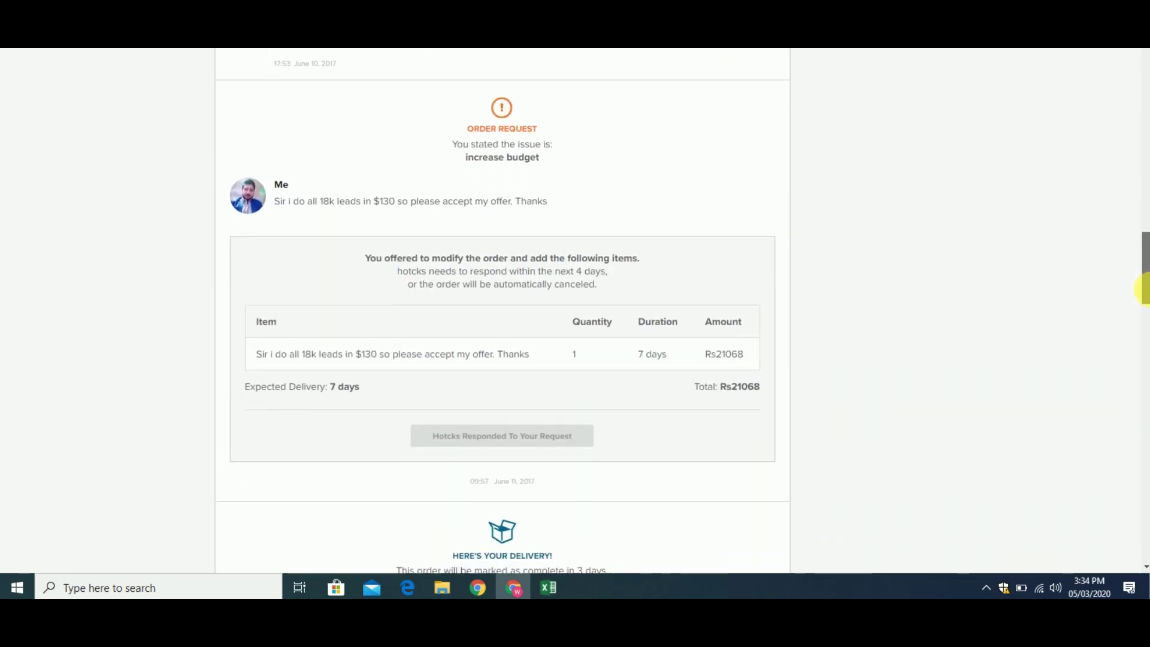
Step: Switch to the HB_Database workbook in Excel and inspect the website Link and Email cells of the first contact
click(549, 589)
click(429, 522)
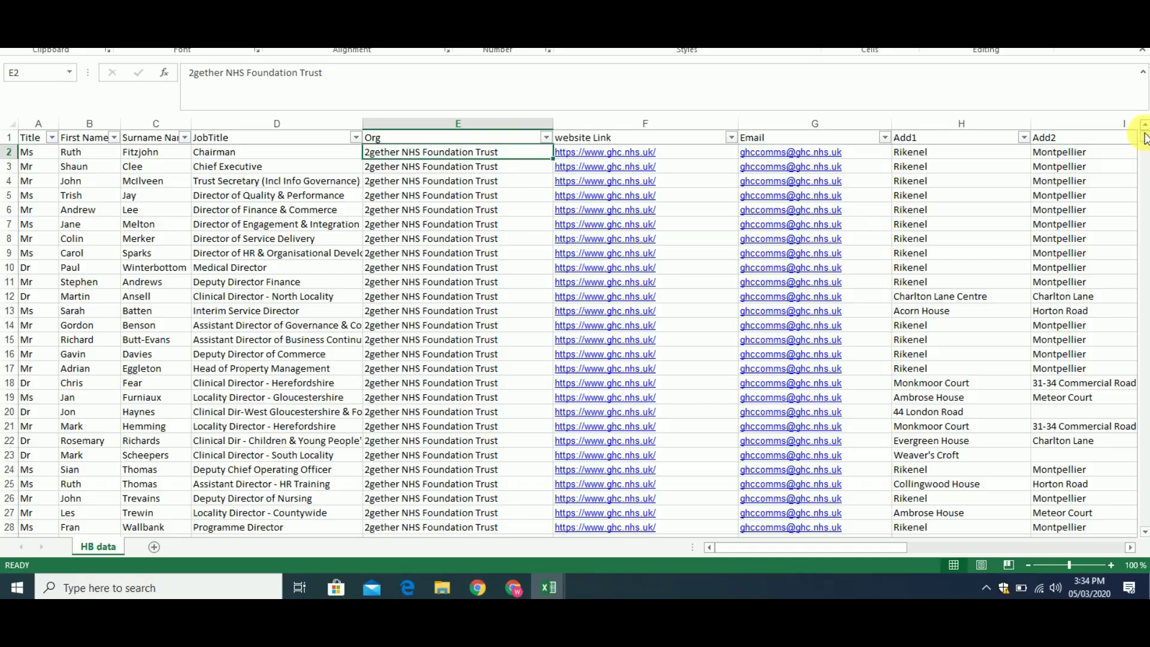
mouse_move(1145, 138)
mouse_down()
mouse_move(1143, 546)
mouse_move(1145, 124)
mouse_up()
click(685, 157)
key(Right)
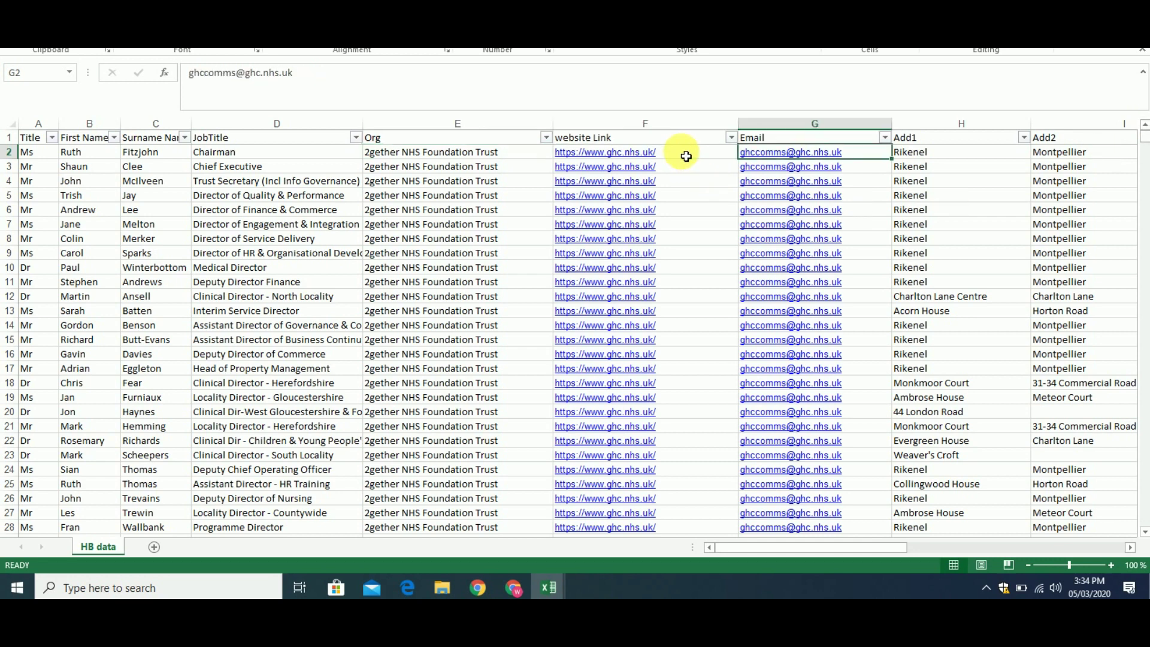
Step: Examine the addresses down the Email column to about row 35 and return to the column header
key(Down)
key(Down)
key(Down)
key(Down)
key(Down)
key(Down)
key(Down)
key(Down)
key(Down)
key(Down)
key(Down)
key(Down)
key(Down)
key(Down)
key(Down)
key(Down)
key(Down)
key(Down)
key(Down)
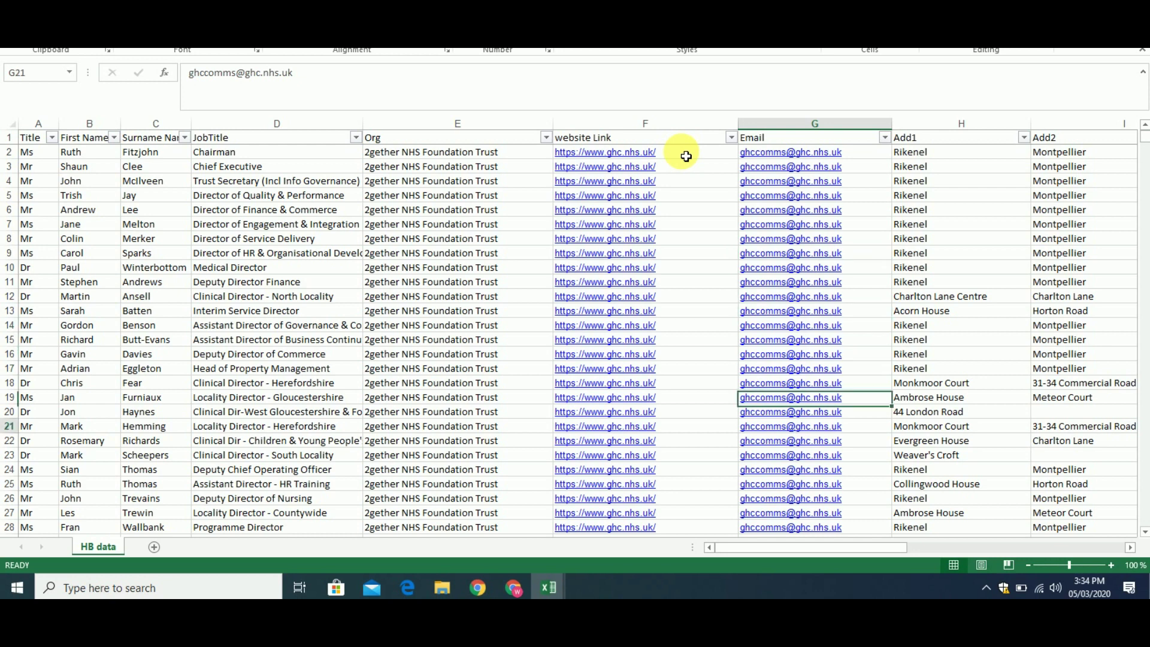
key(Down)
key(Down)
key(Down)
key(Down)
key(Down)
key(Down)
key(Down)
key(Down)
key(Down)
key(Down)
key(Down)
key(Down)
key(Down)
key(Down)
key(Up)
key(Up)
key(Up)
key(Up)
key(Up)
key(Up)
key(Up)
key(Up)
key(Up)
key(Up)
key(Up)
key(Up)
key(Up)
key(Up)
key(Up)
key(Up)
key(Up)
key(Up)
key(Up)
key(Up)
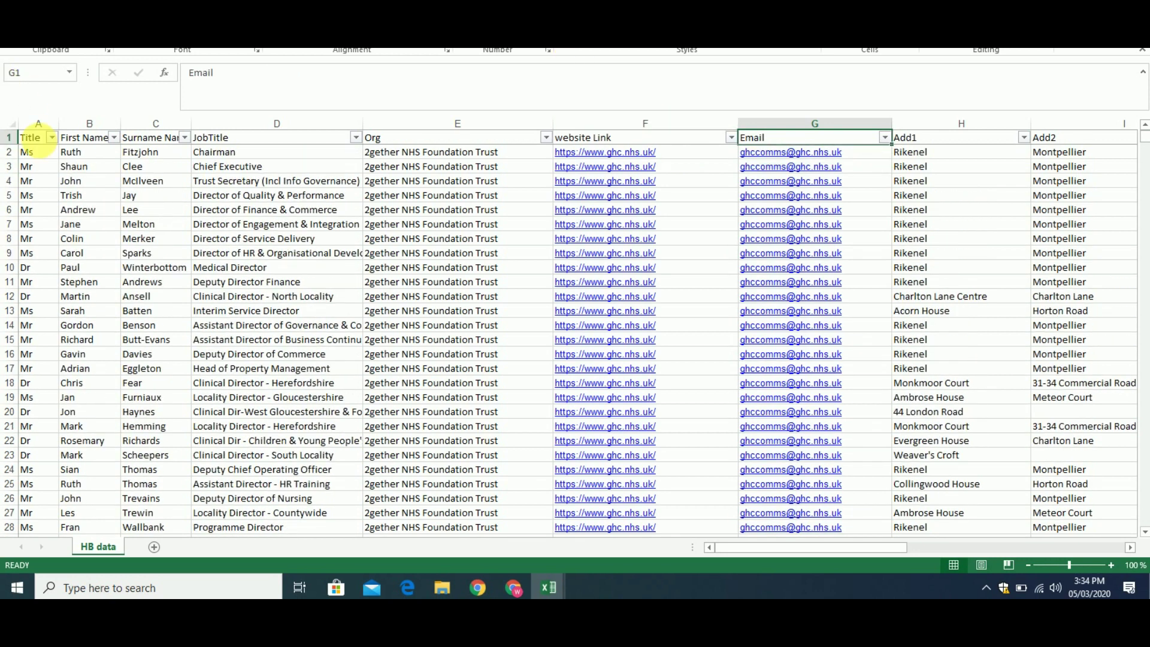
Step: Compare the first contacts' name cells with their Email and website Link entries in the HB data sheet
click(117, 154)
drag(121, 157, 142, 153)
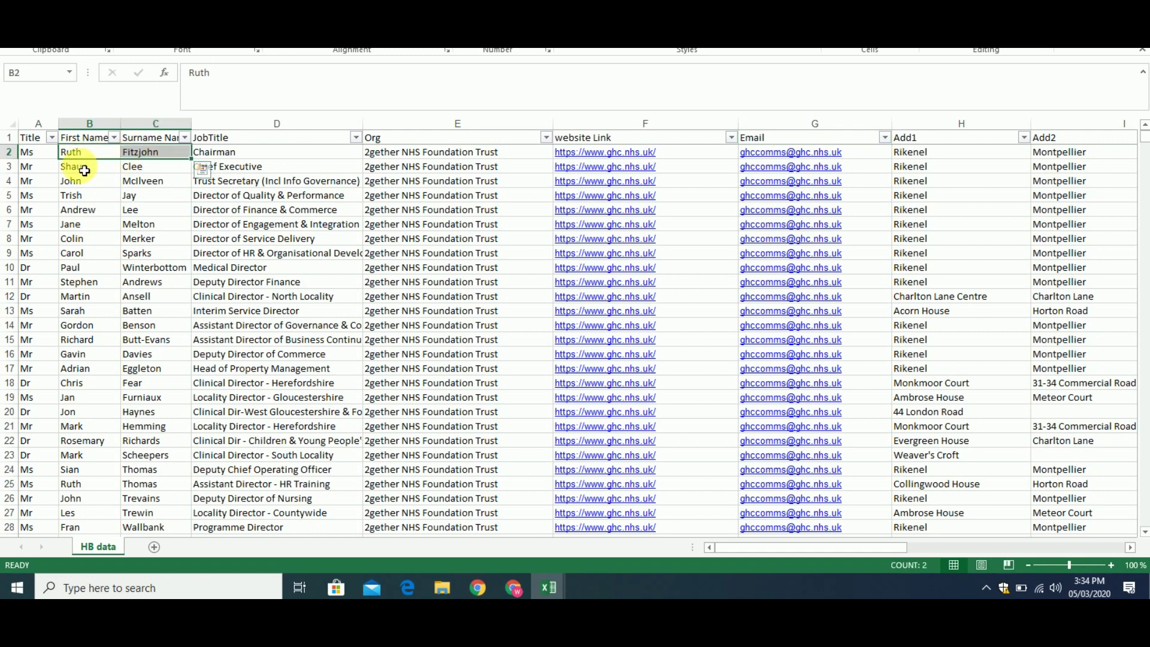
drag(77, 169, 143, 174)
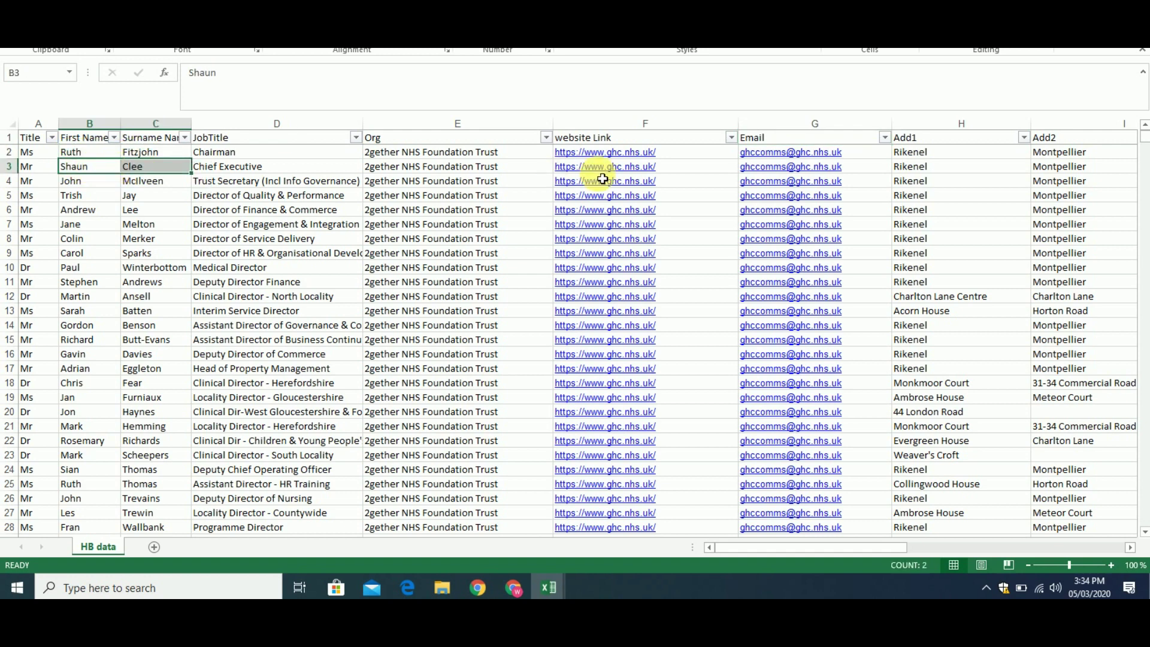
click(875, 159)
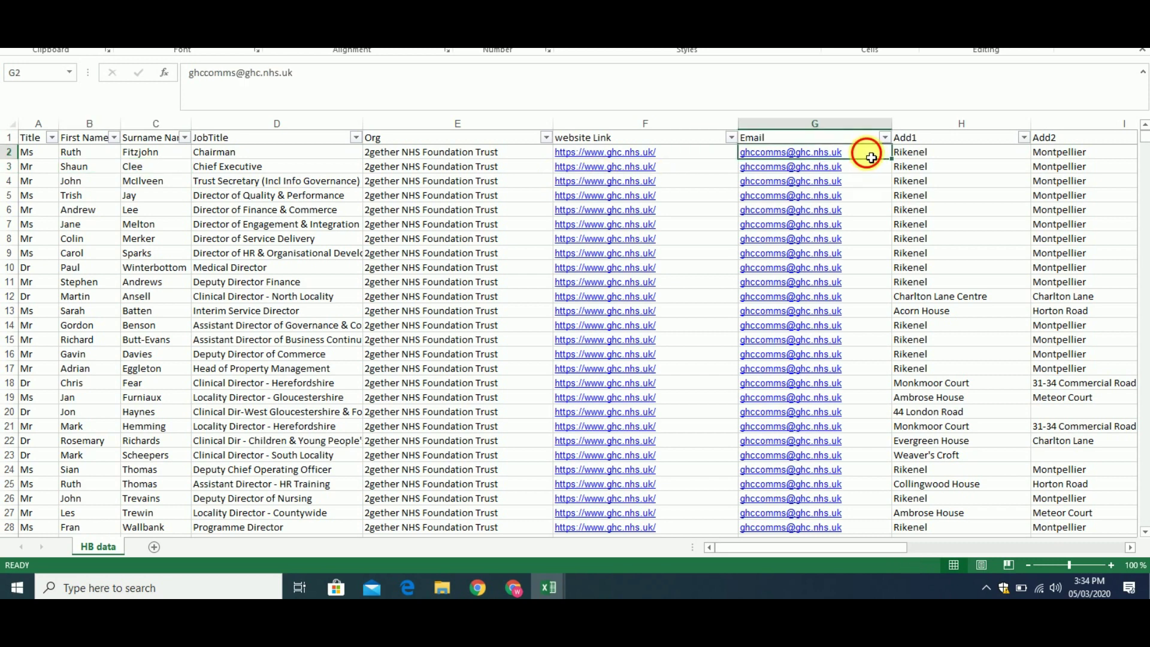
drag(871, 158, 880, 274)
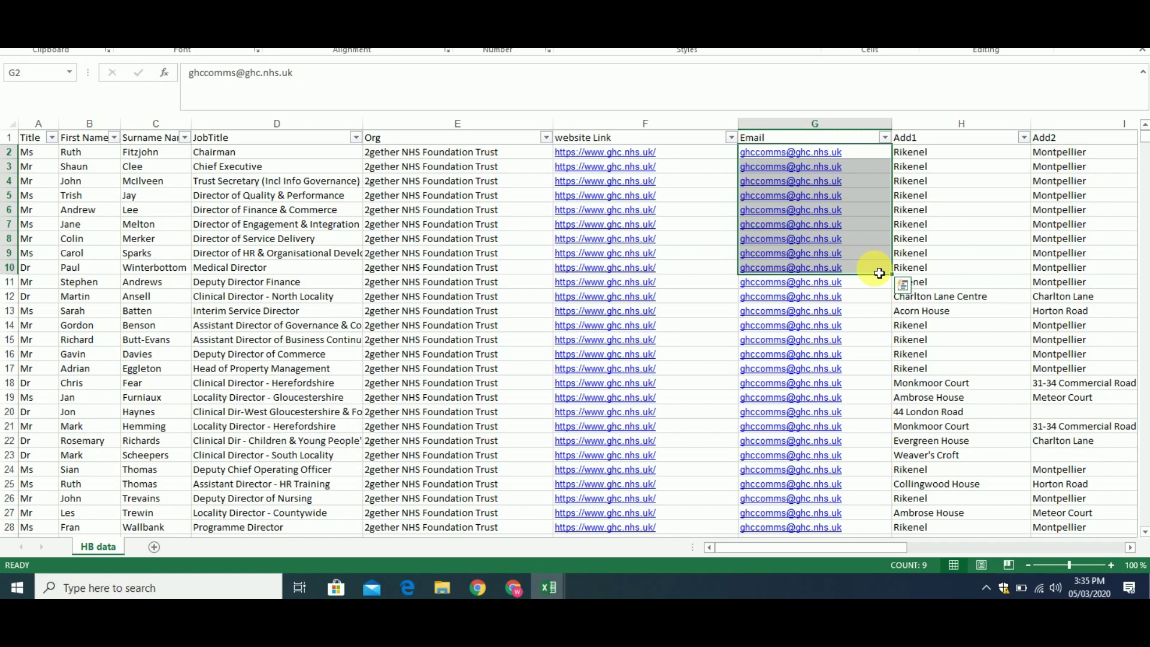
click(698, 154)
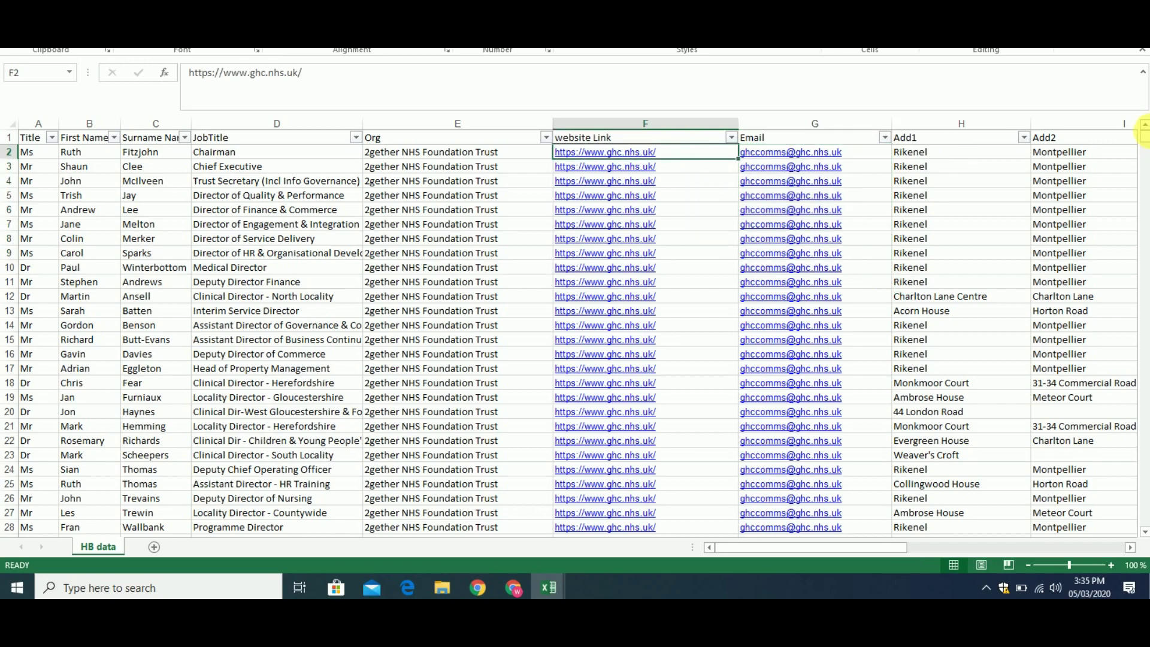
drag(1144, 143, 1141, 129)
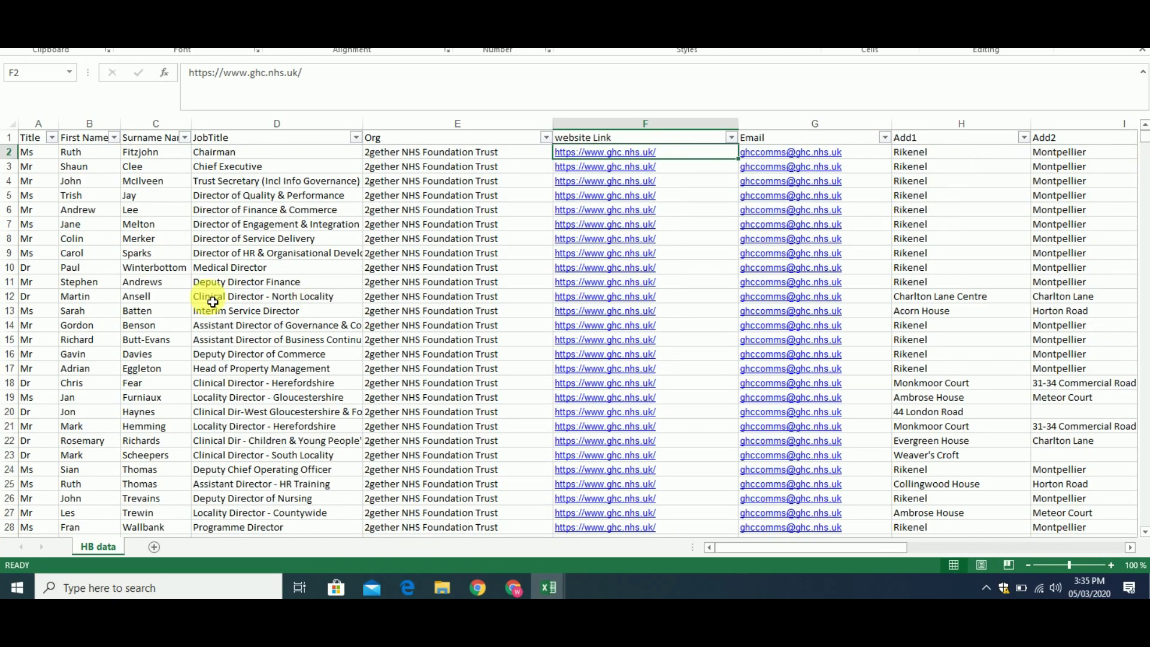
drag(90, 169, 141, 169)
click(141, 170)
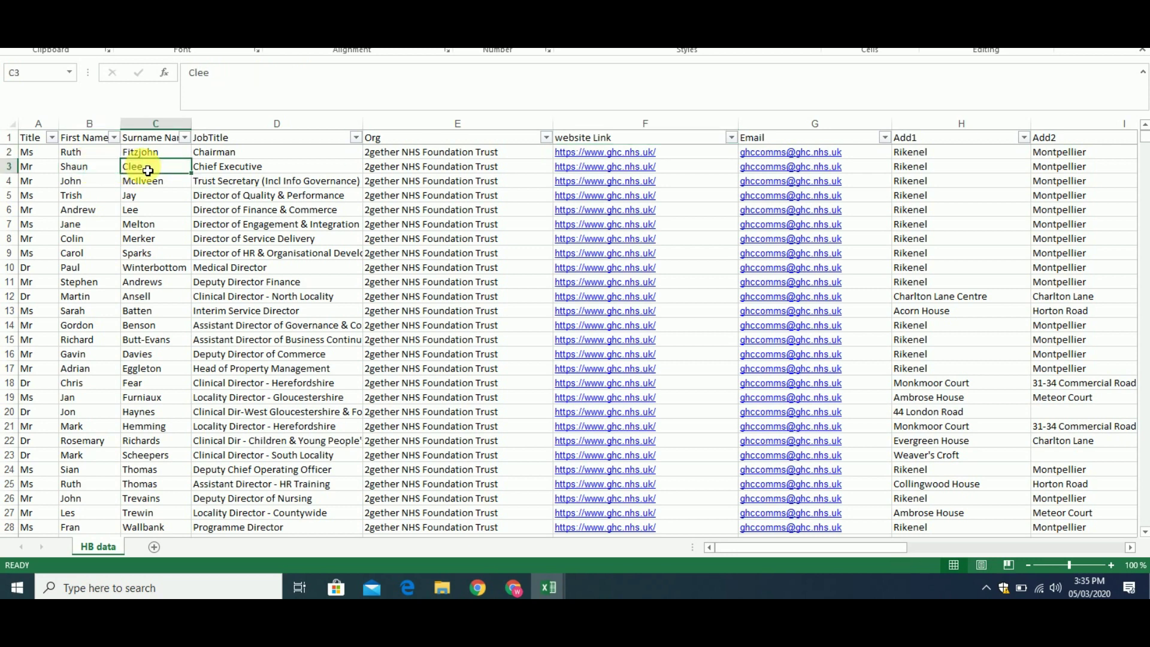
Step: Switch to the HB_Database (1) workbook, insert a narrower column before Add1, and title it Website URL
click(545, 587)
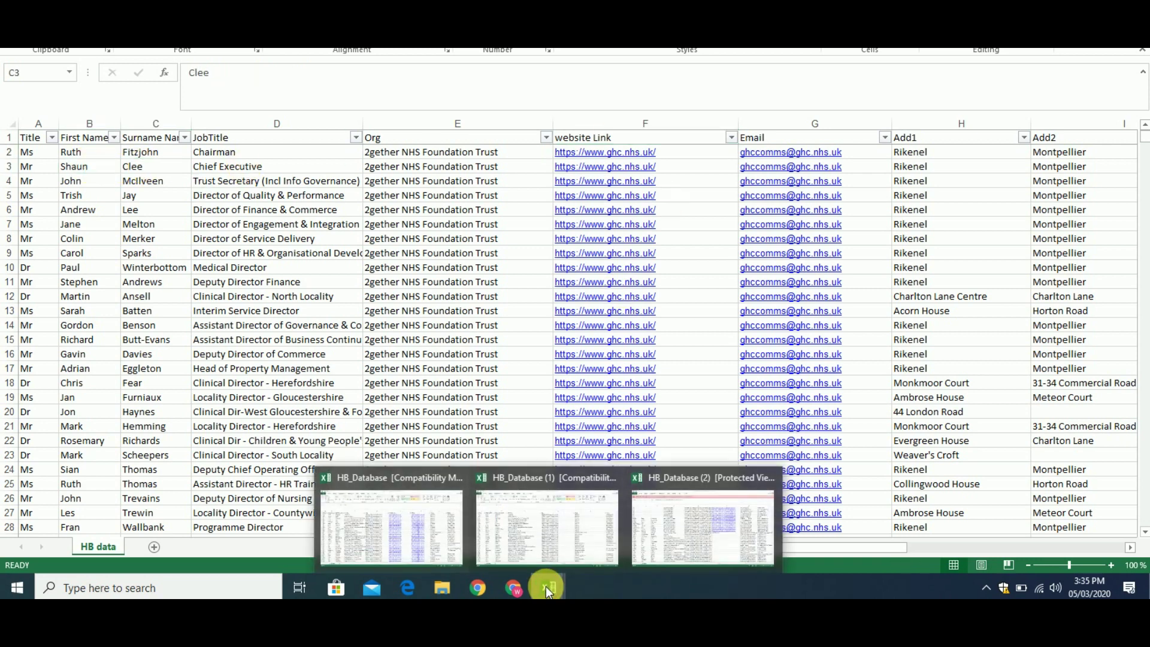
click(545, 527)
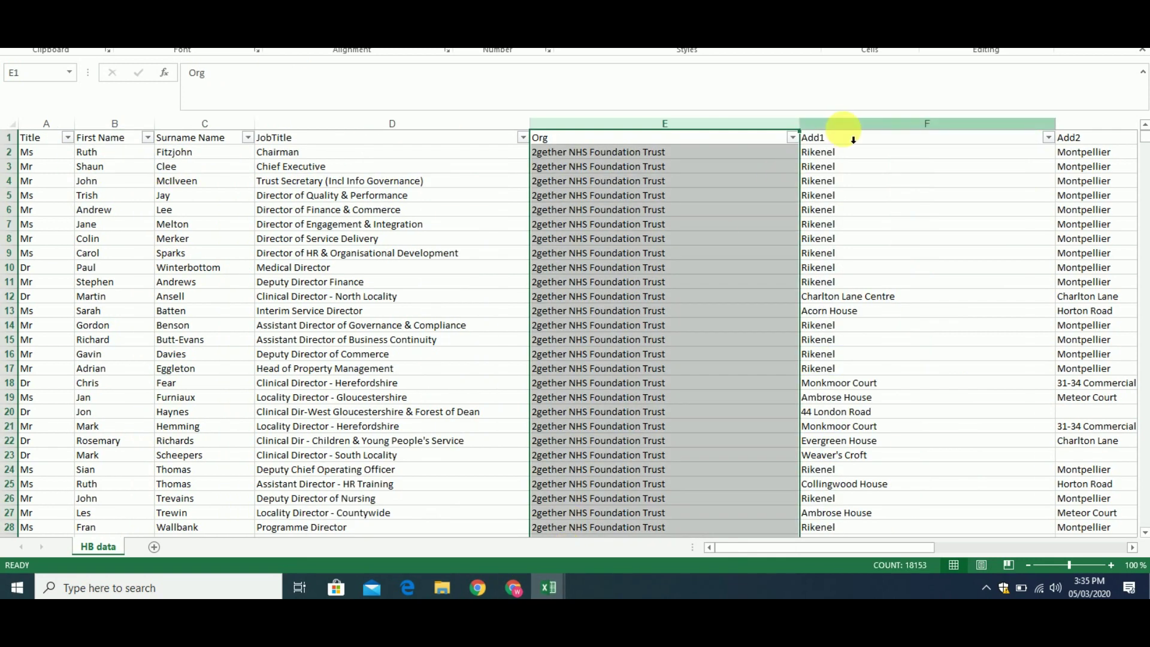
click(842, 124)
right_click(843, 128)
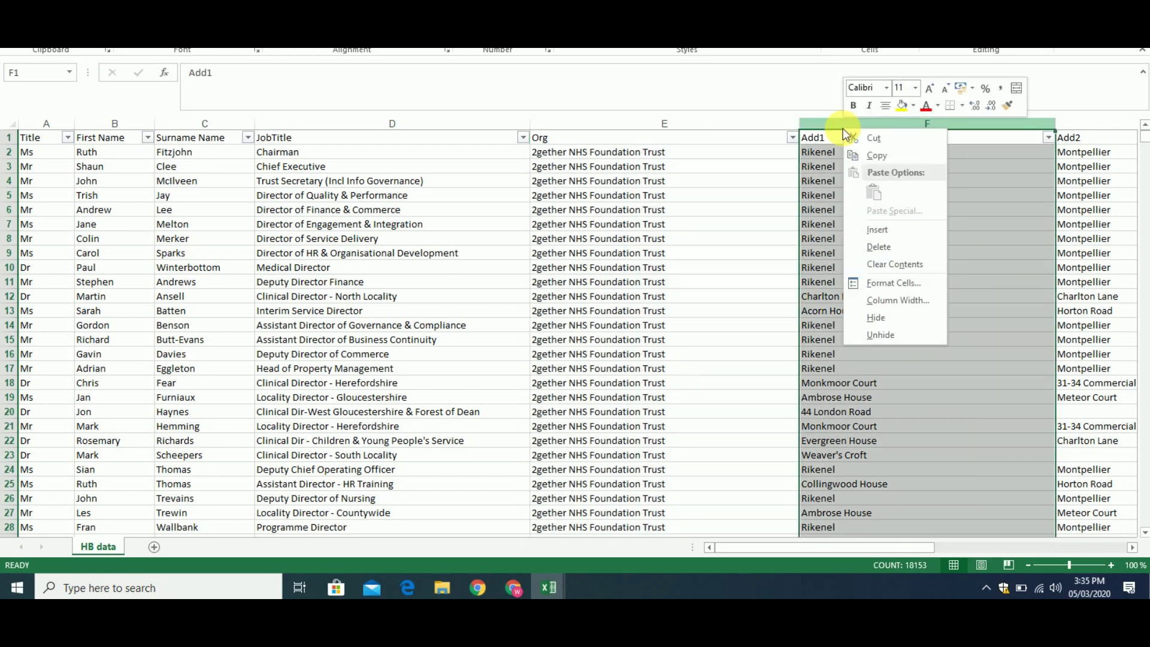
click(877, 230)
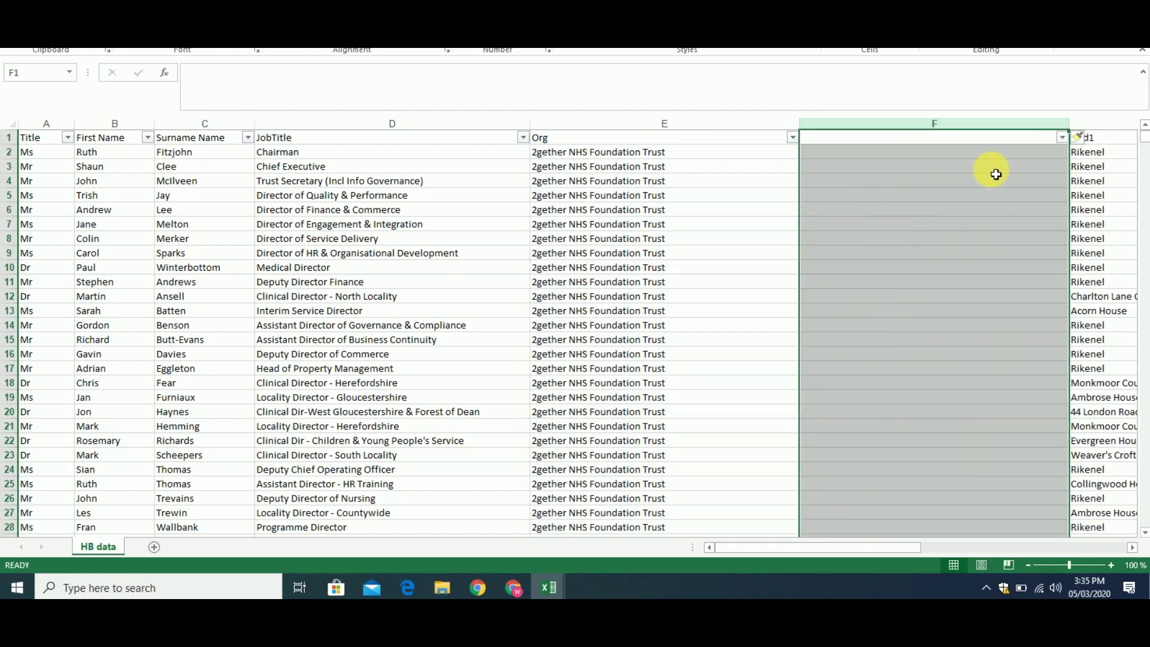
drag(1069, 129, 941, 125)
click(880, 139)
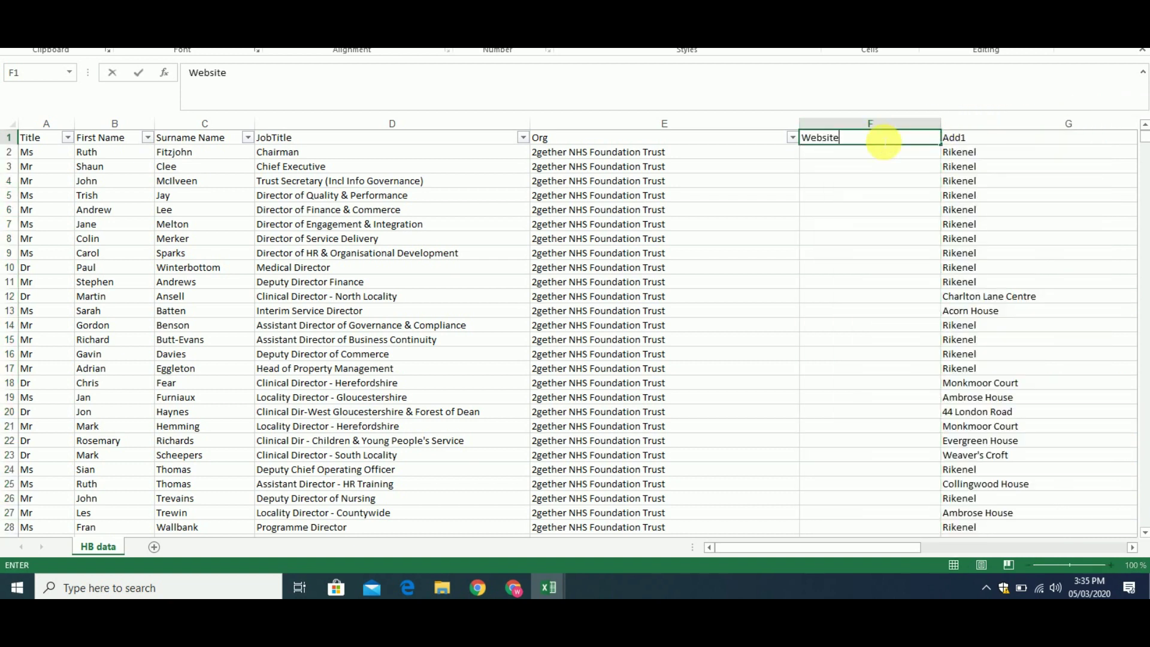
text(Website URL)
key(Return)
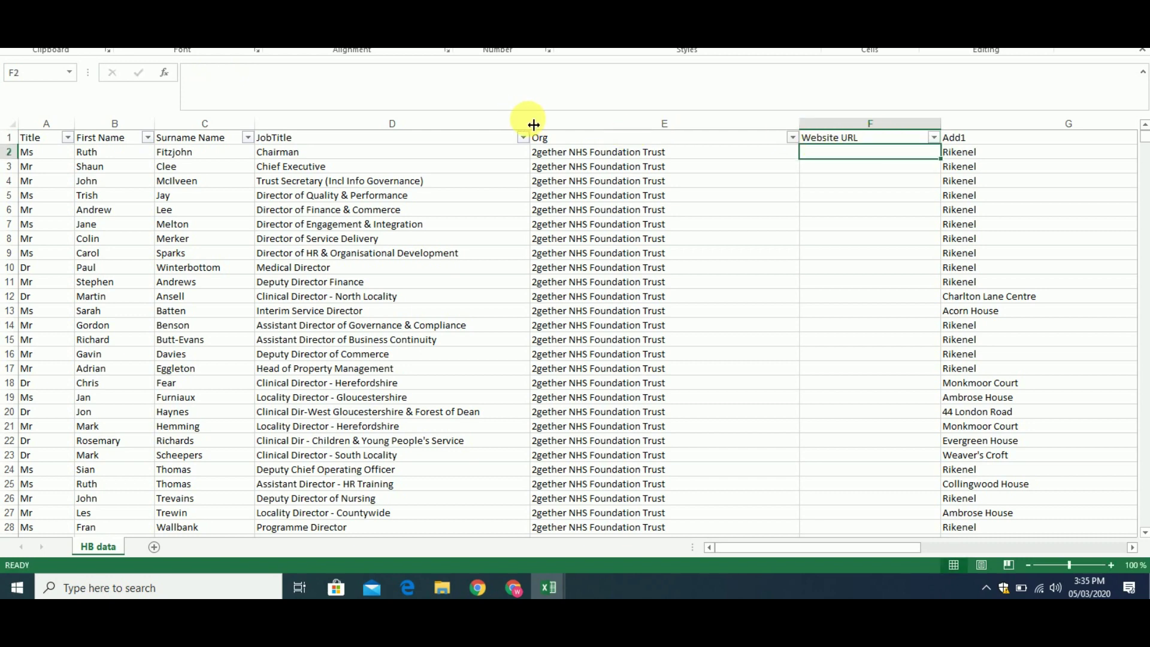
Step: Narrow the JobTitle column and insert a column headed Email between Website URL and Add1
drag(533, 124, 444, 123)
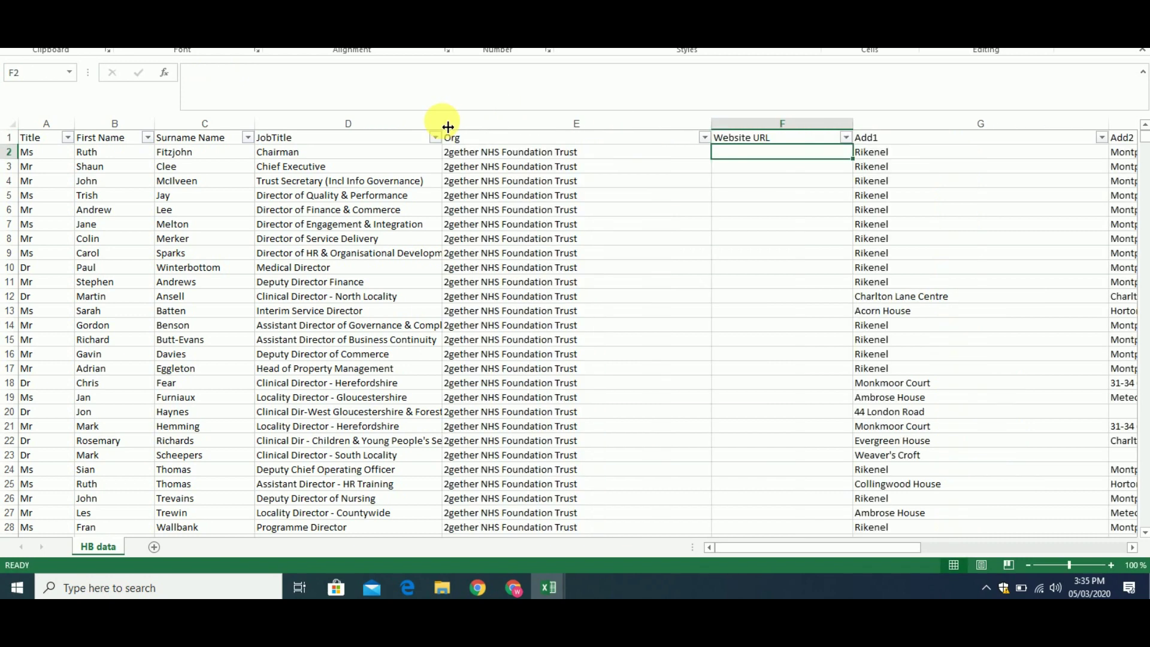
click(916, 125)
right_click(919, 126)
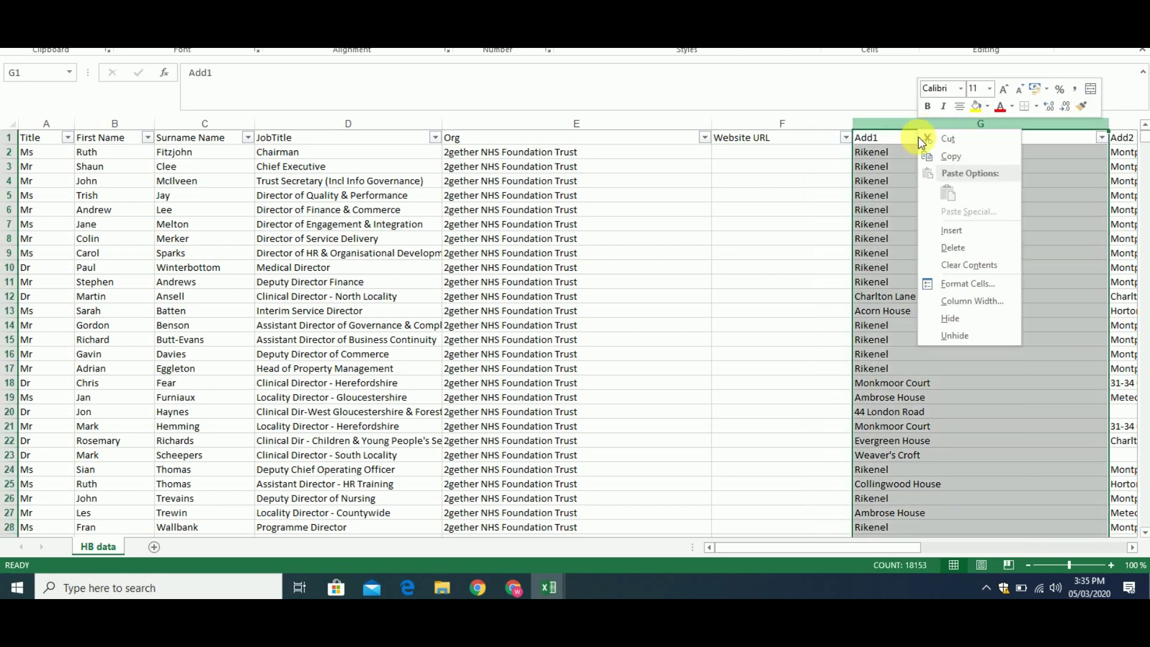
click(948, 237)
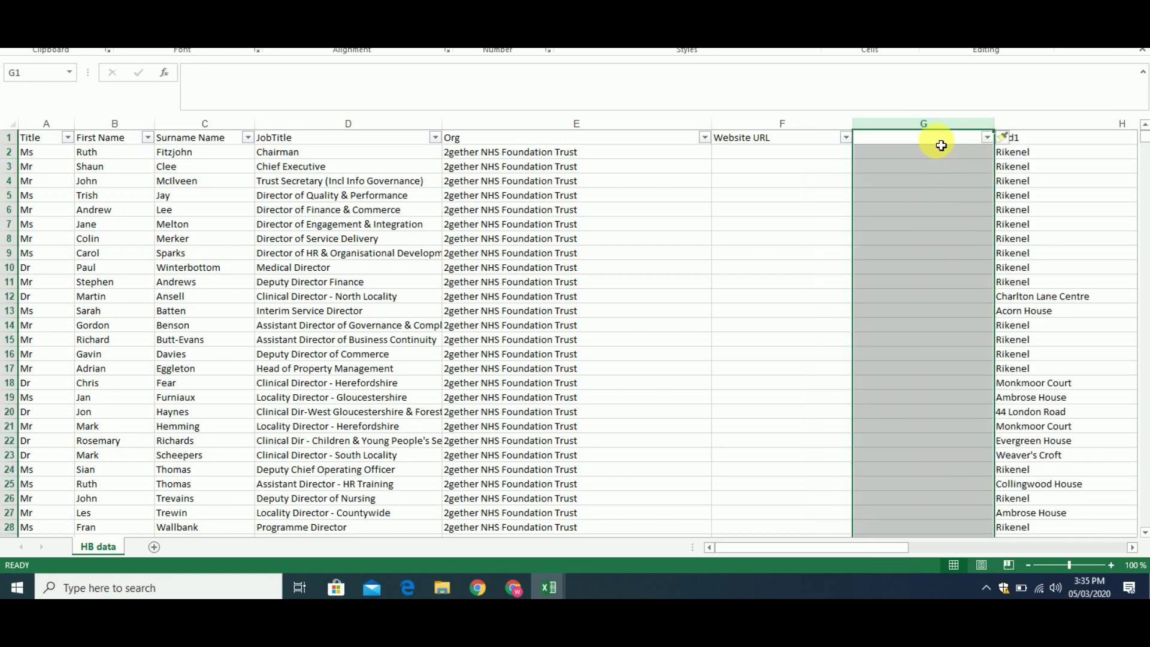
click(941, 142)
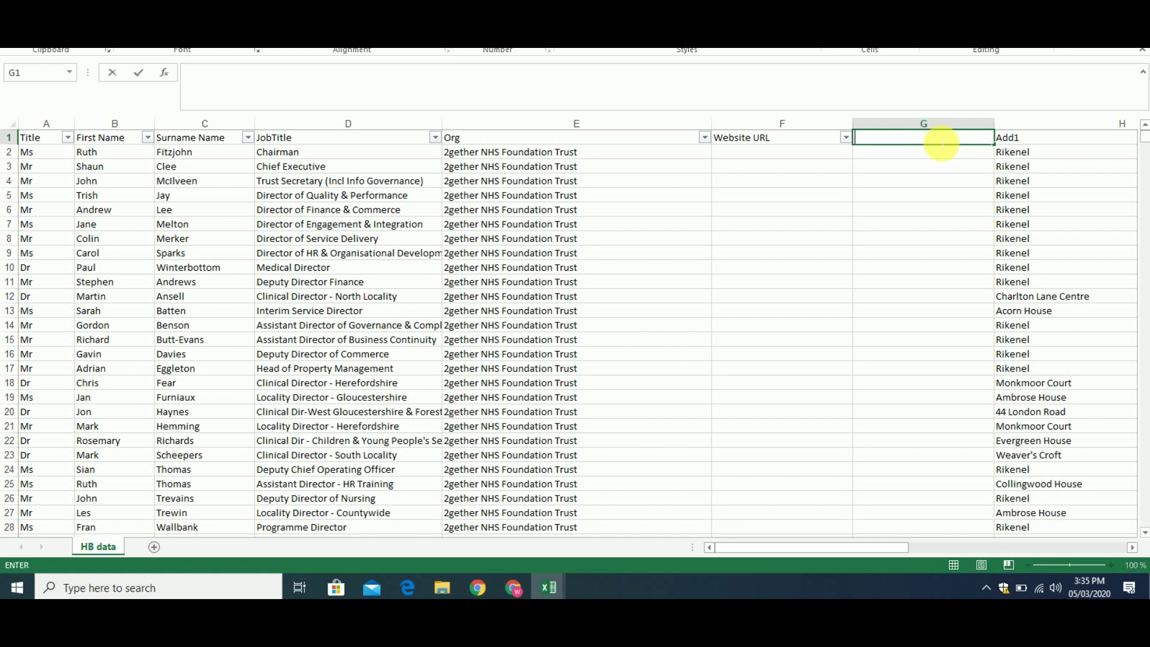
key(Return)
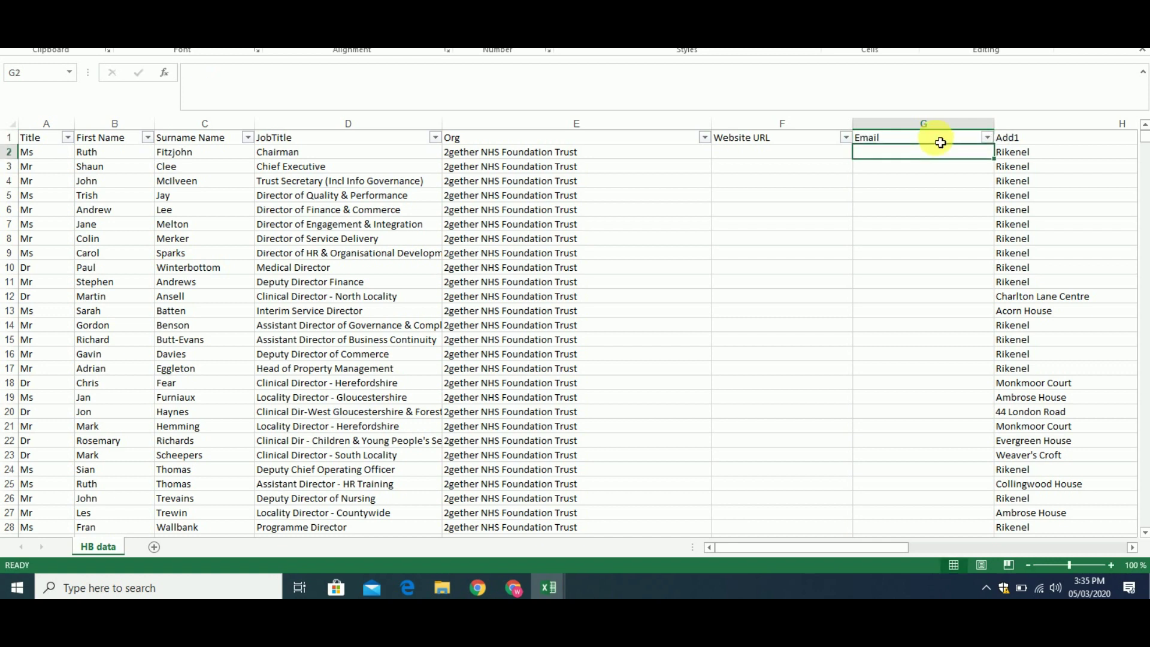
Step: Copy the organisation name from row 2, search for it on Google in a new Chrome tab, and open the trust's official website
click(645, 156)
key(ctrl+c)
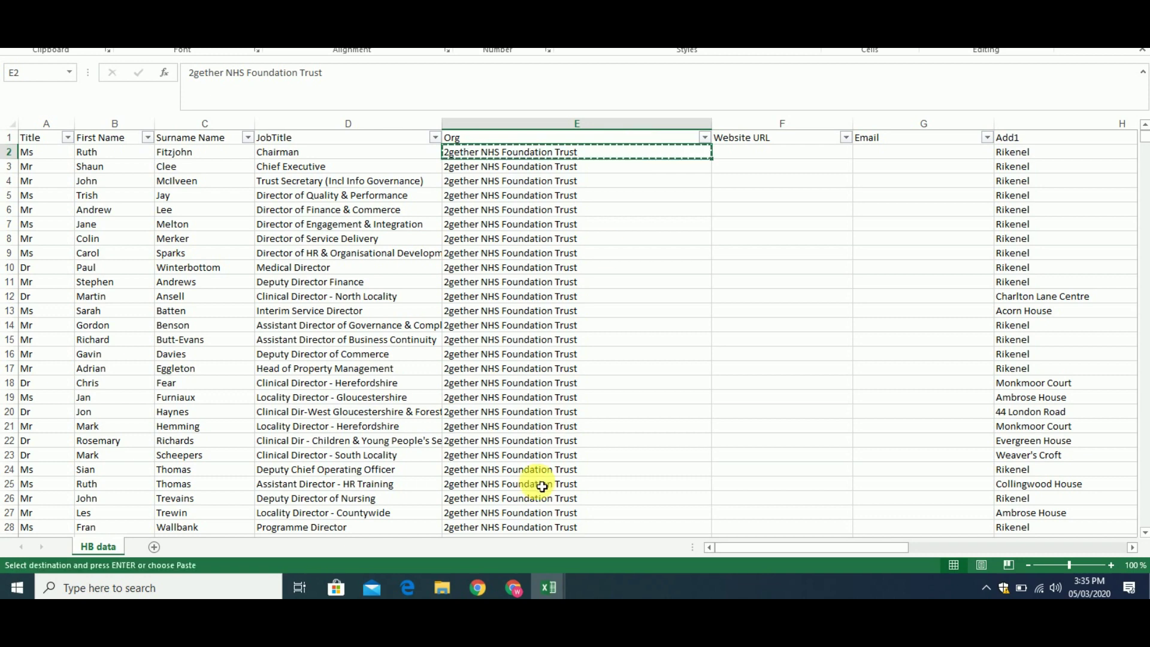
click(514, 588)
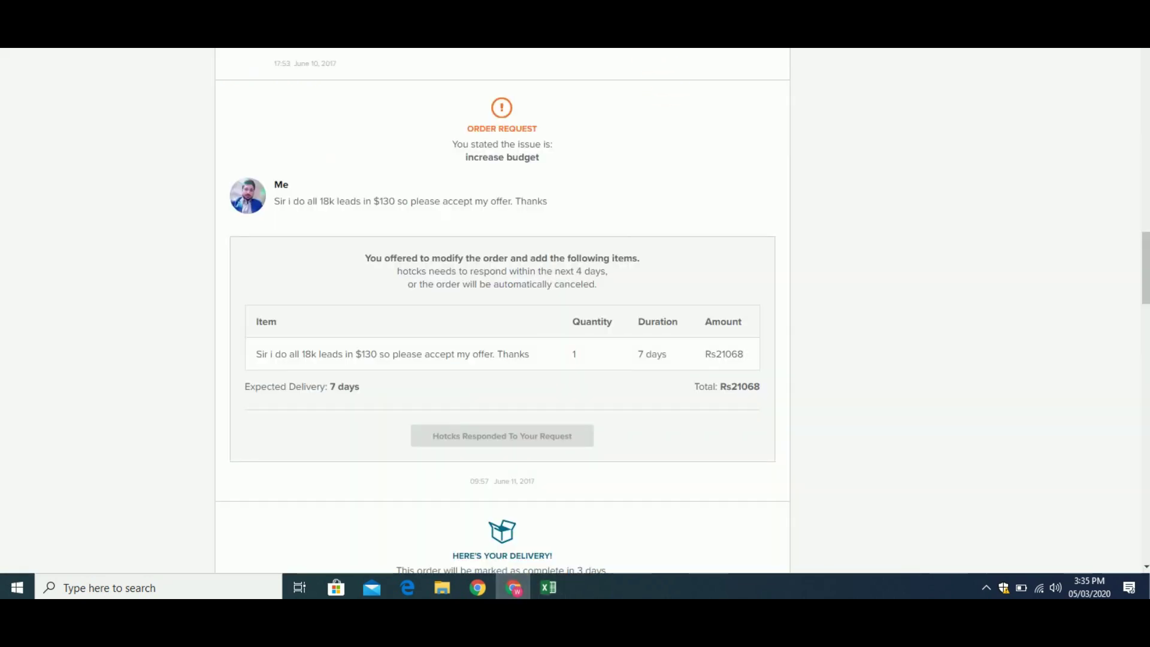
key(ctrl+t)
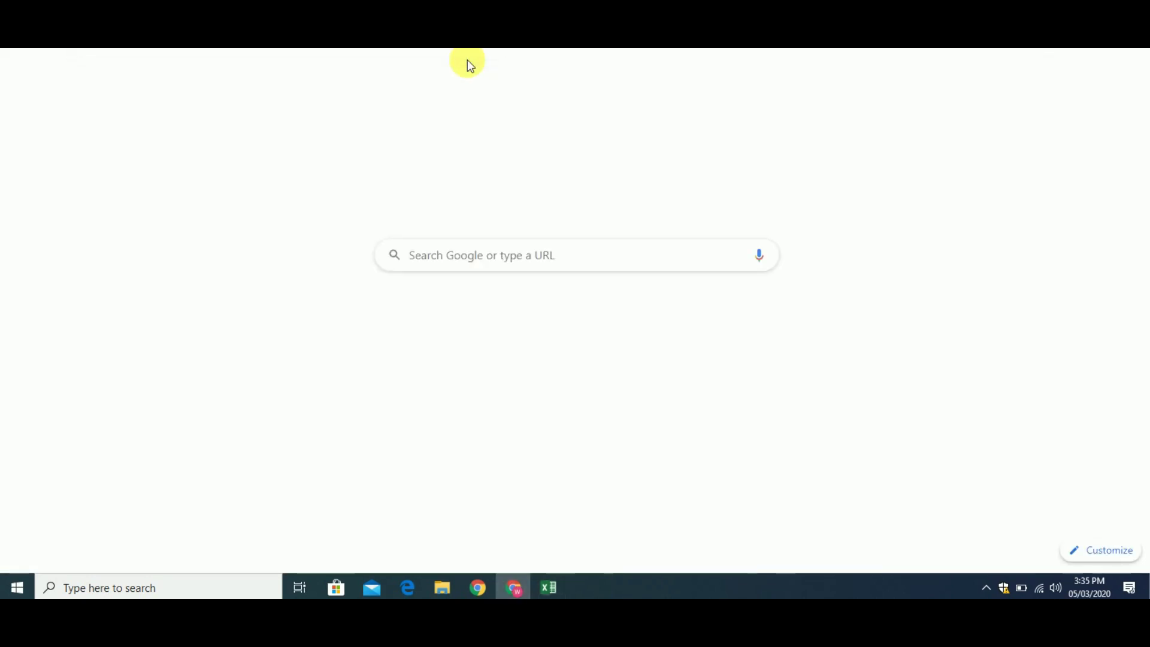
key(ctrl+v)
key(Return)
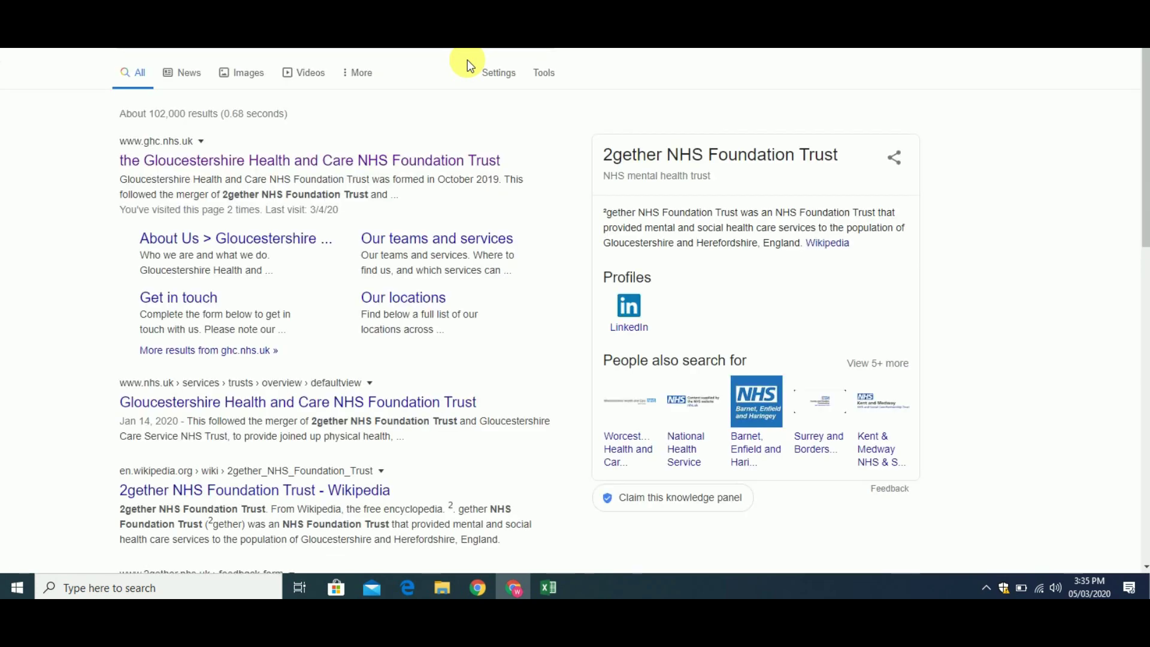
click(279, 172)
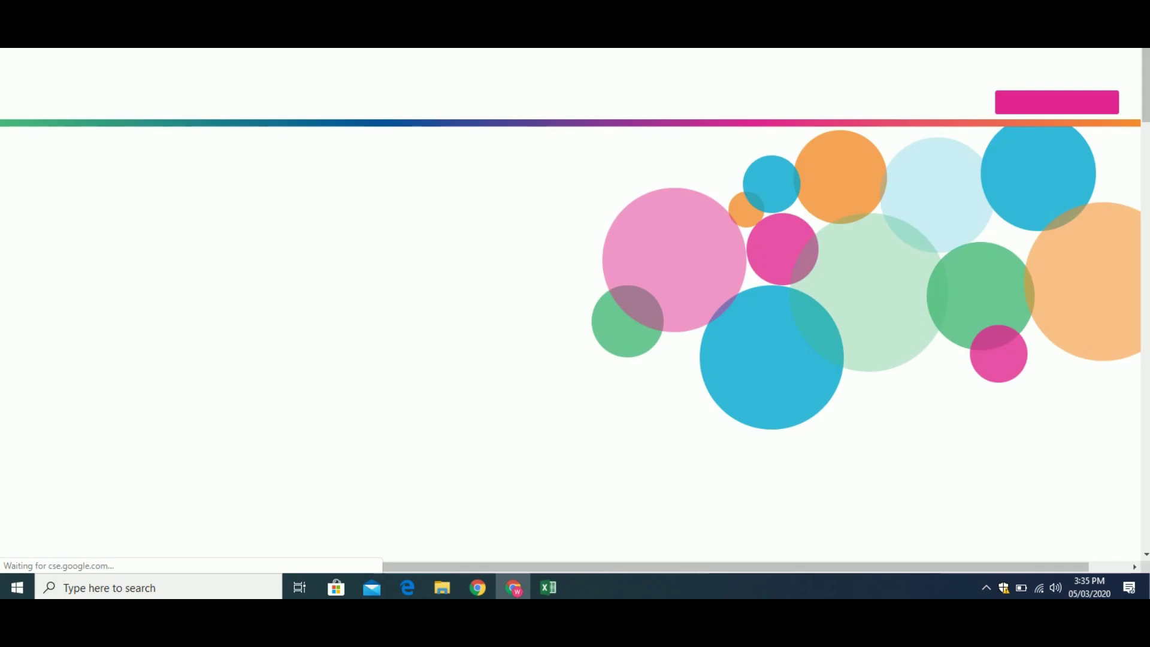
mouse_move(548, 588)
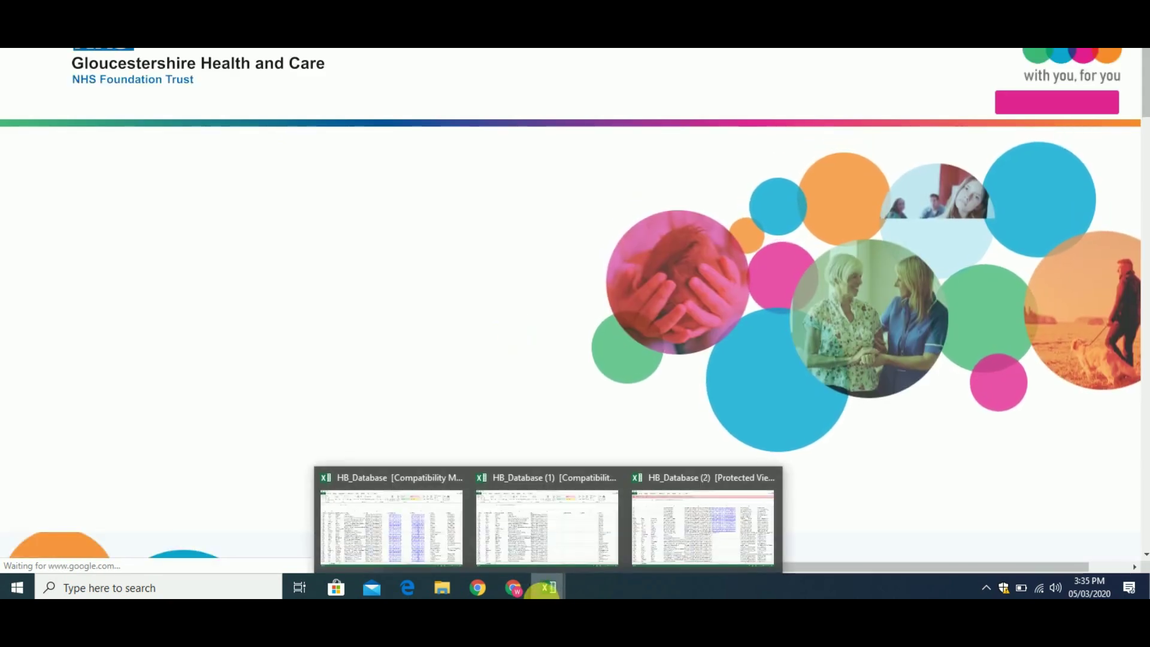
click(565, 527)
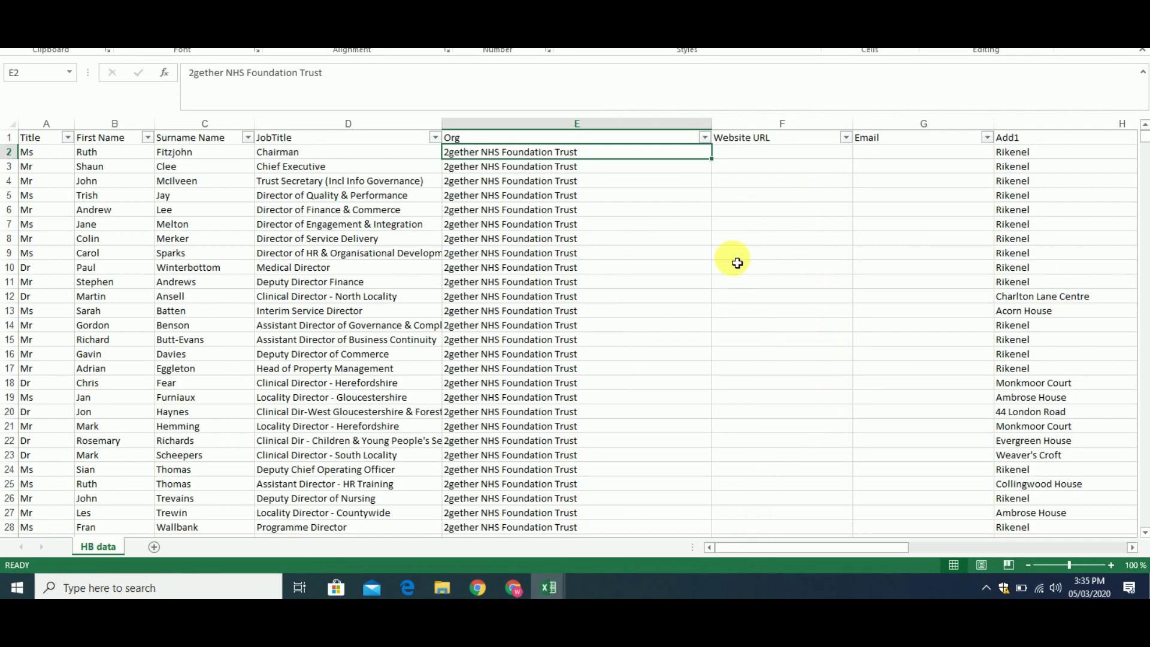
click(751, 158)
key(ctrl+v)
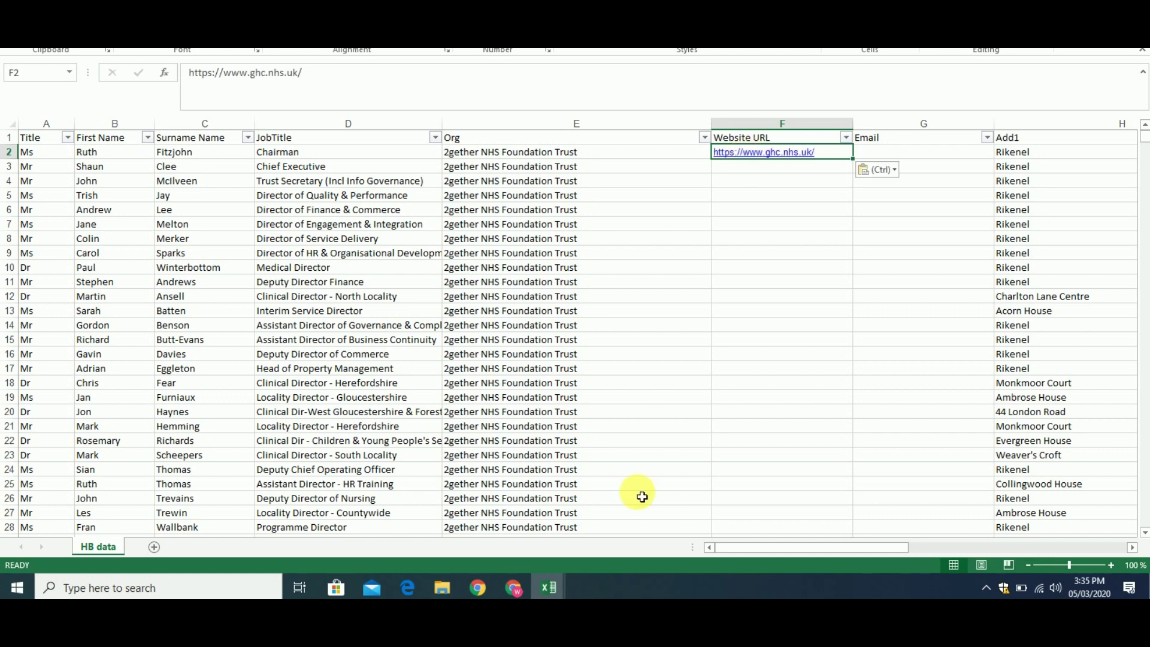
Step: Copy the contact e-mail from the trust's website footer into Email cell G2, and fill the Website URL and Email entries down to row 41
click(516, 587)
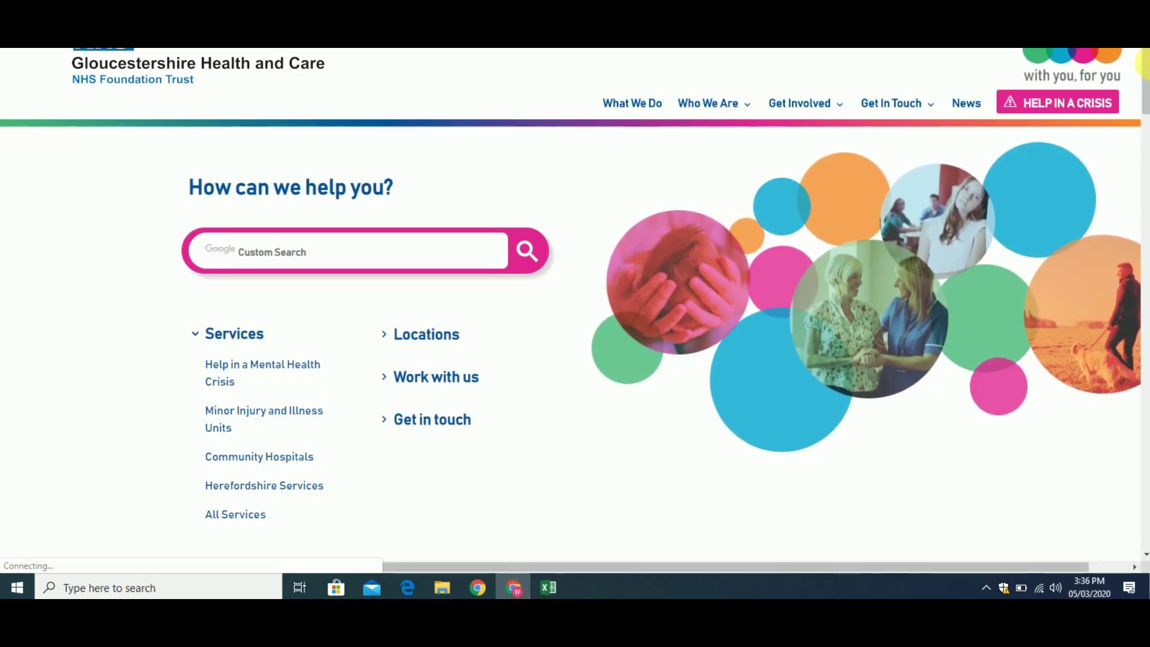
drag(1145, 105, 1144, 548)
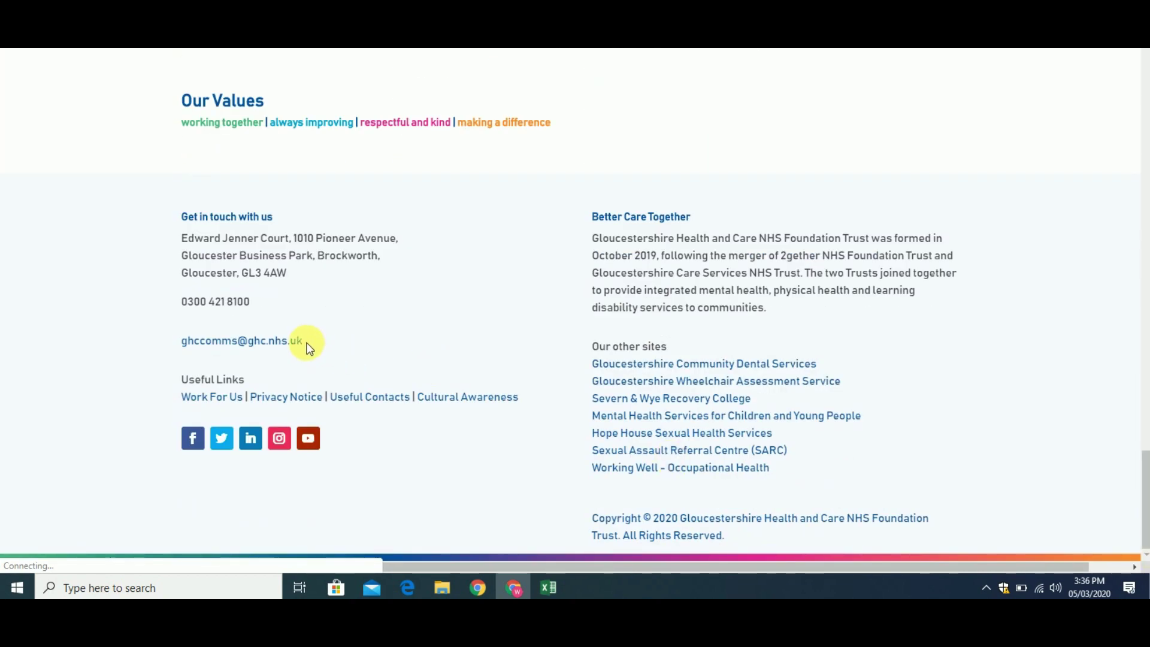
drag(306, 347, 187, 350)
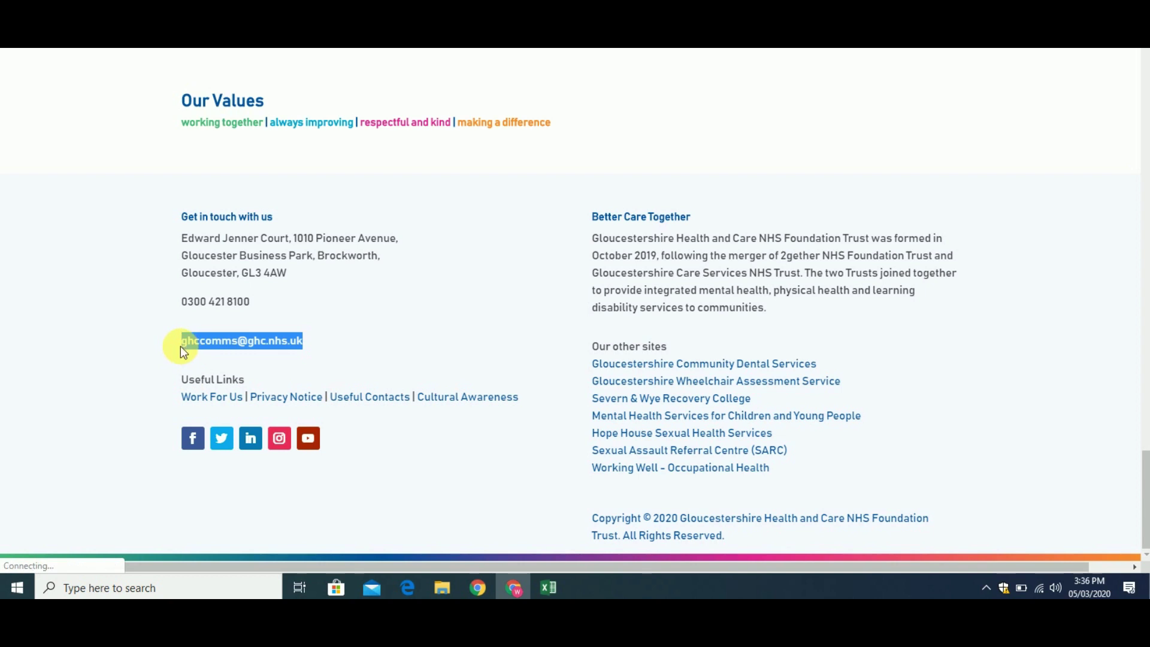
click(548, 581)
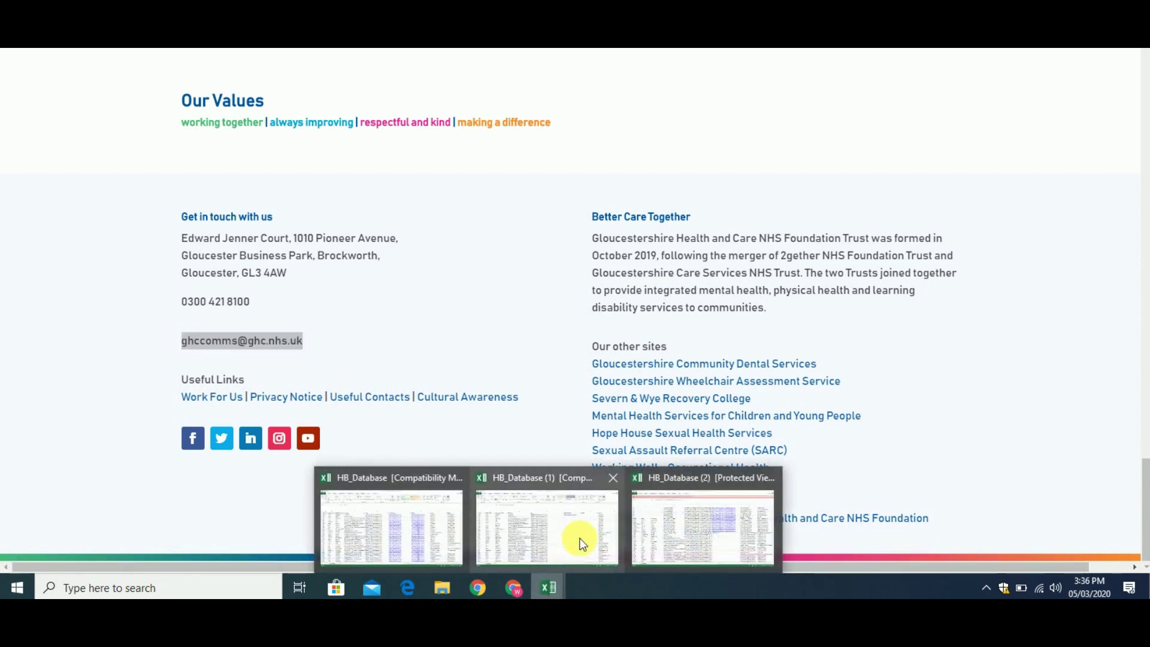
click(580, 539)
double_click(903, 158)
key(ctrl+v)
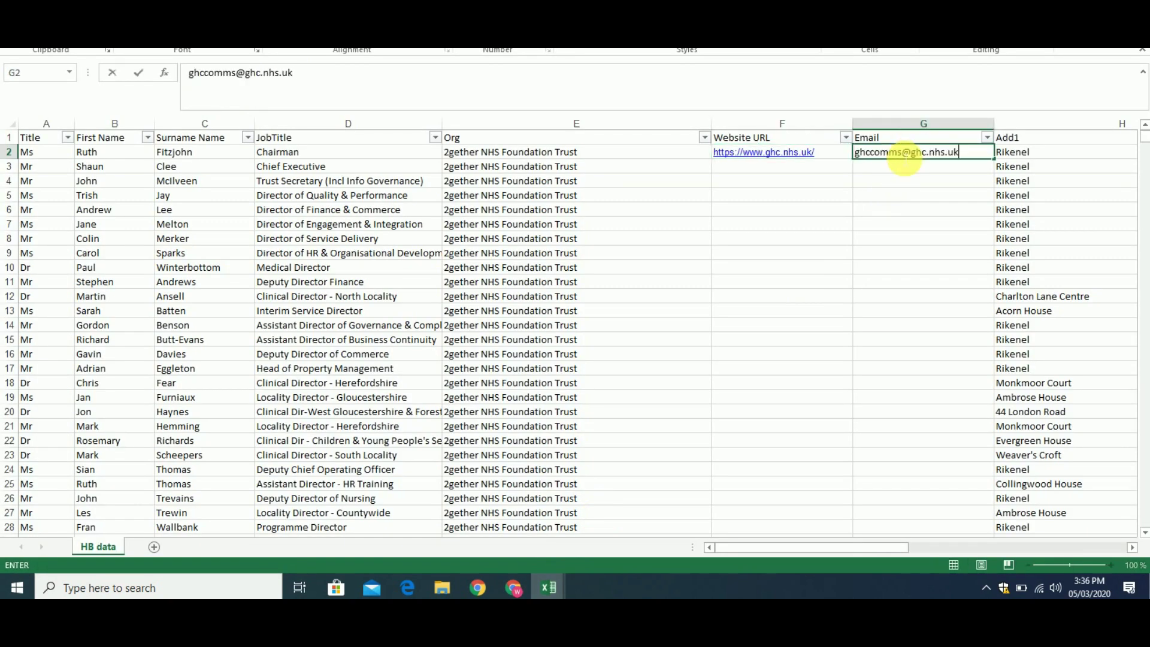
drag(832, 158, 959, 361)
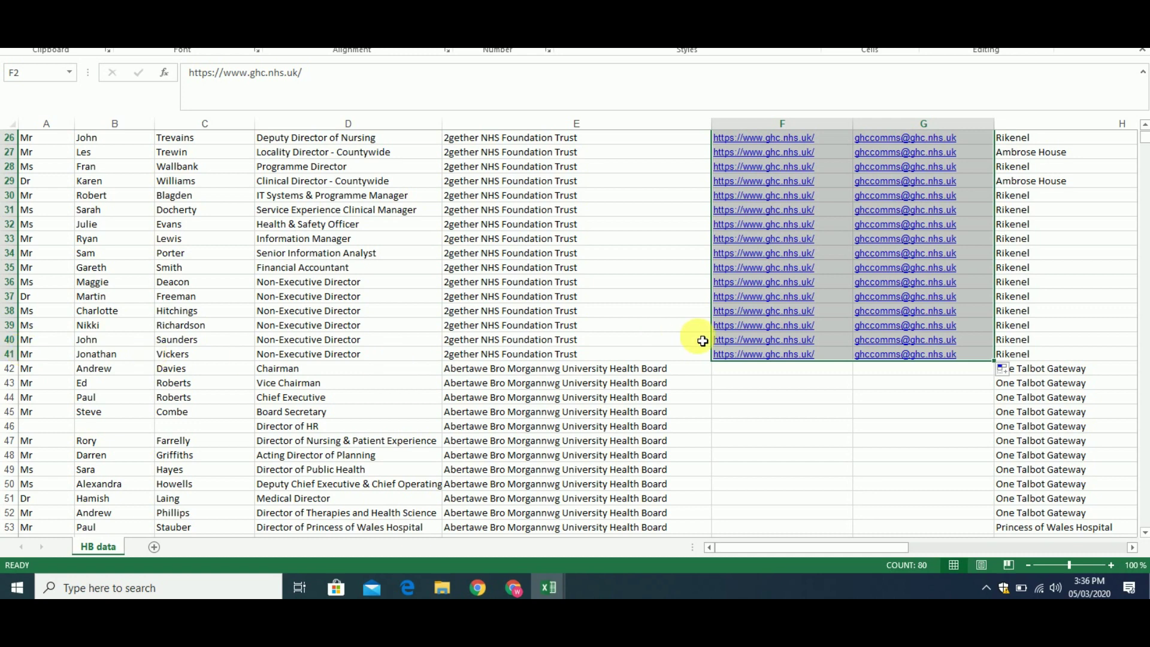
Step: Copy the organisation name Abertawe Bro Morgannwg University Health Board from row 42, search for it in Chrome, and open its website
click(640, 373)
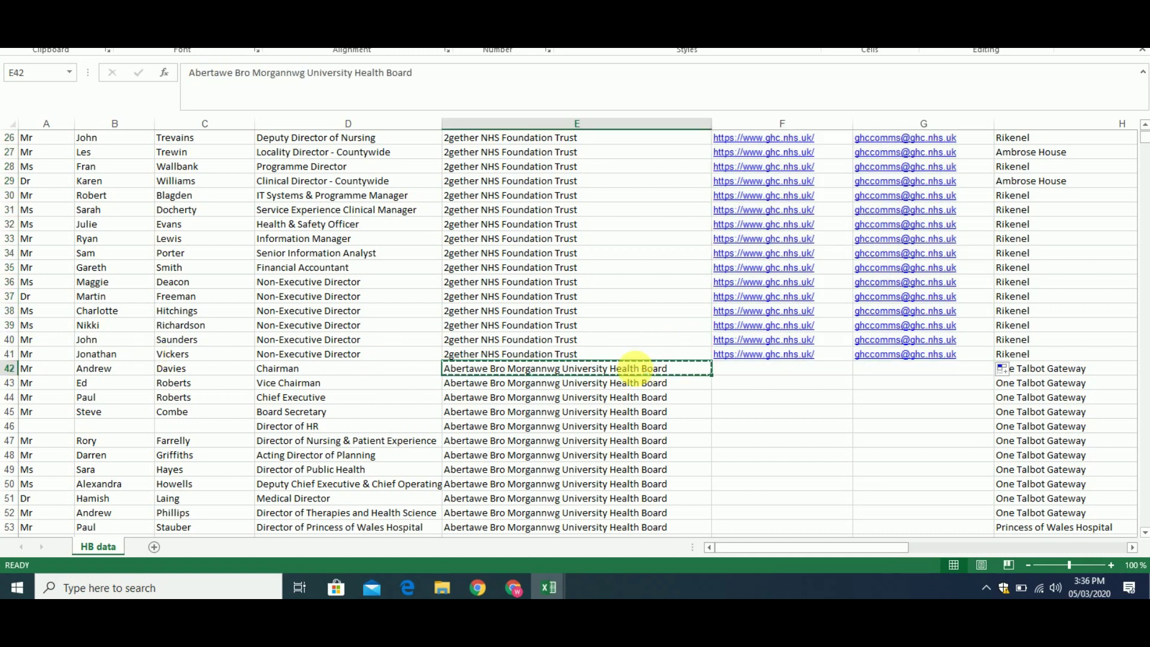
click(514, 587)
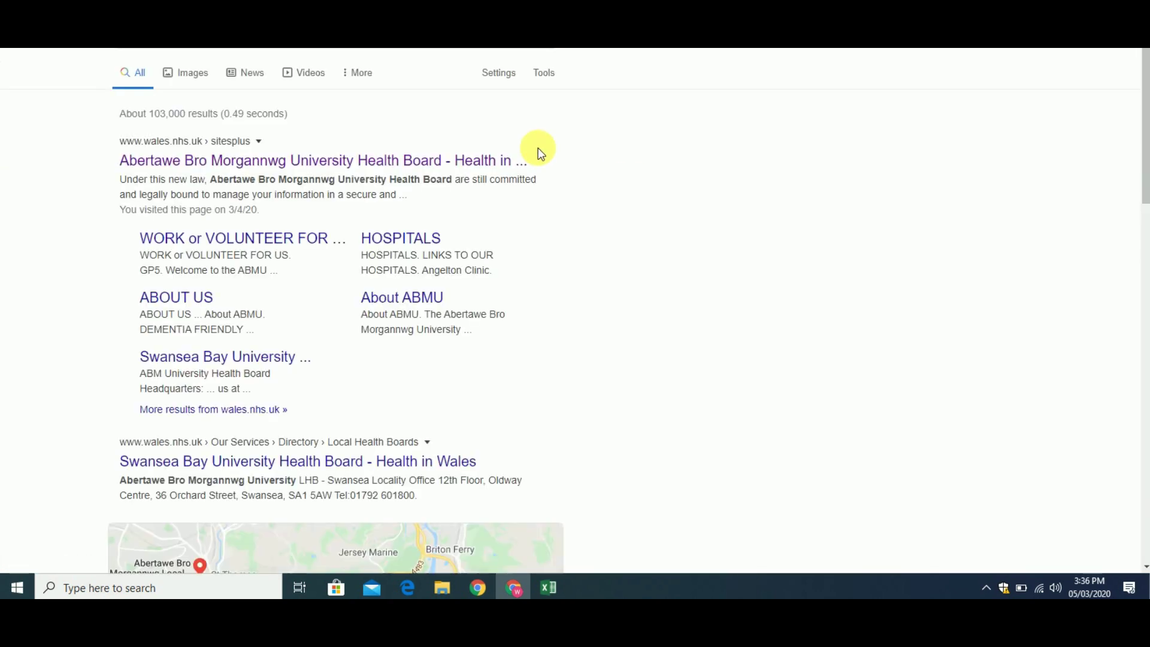
click(309, 168)
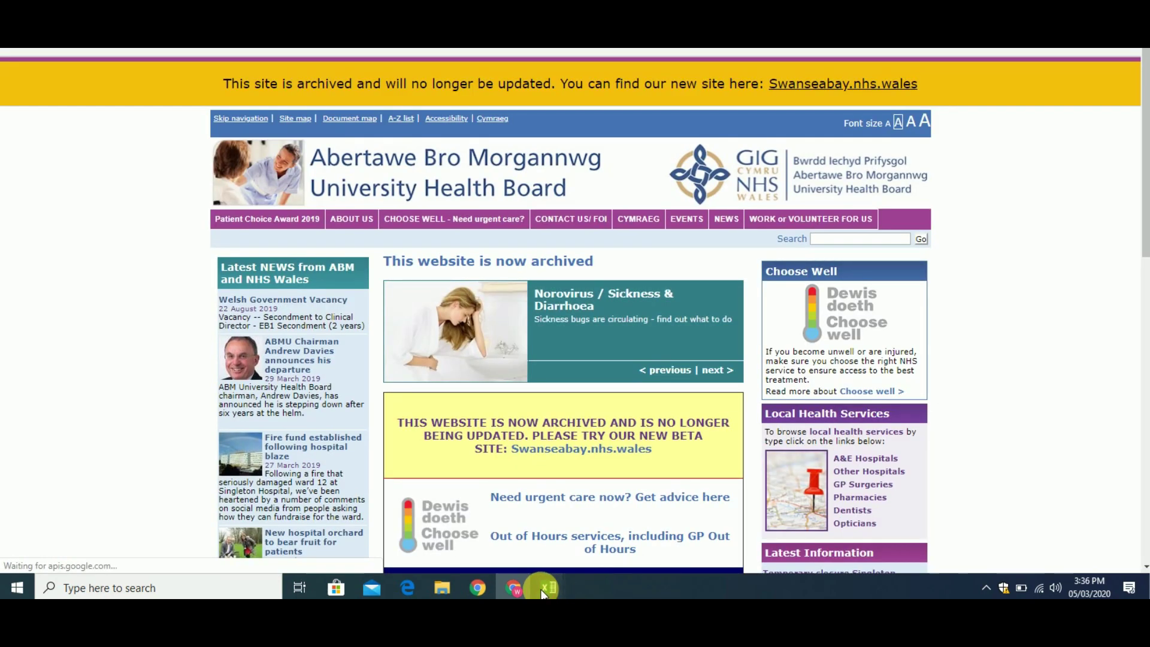
mouse_move(548, 588)
click(588, 545)
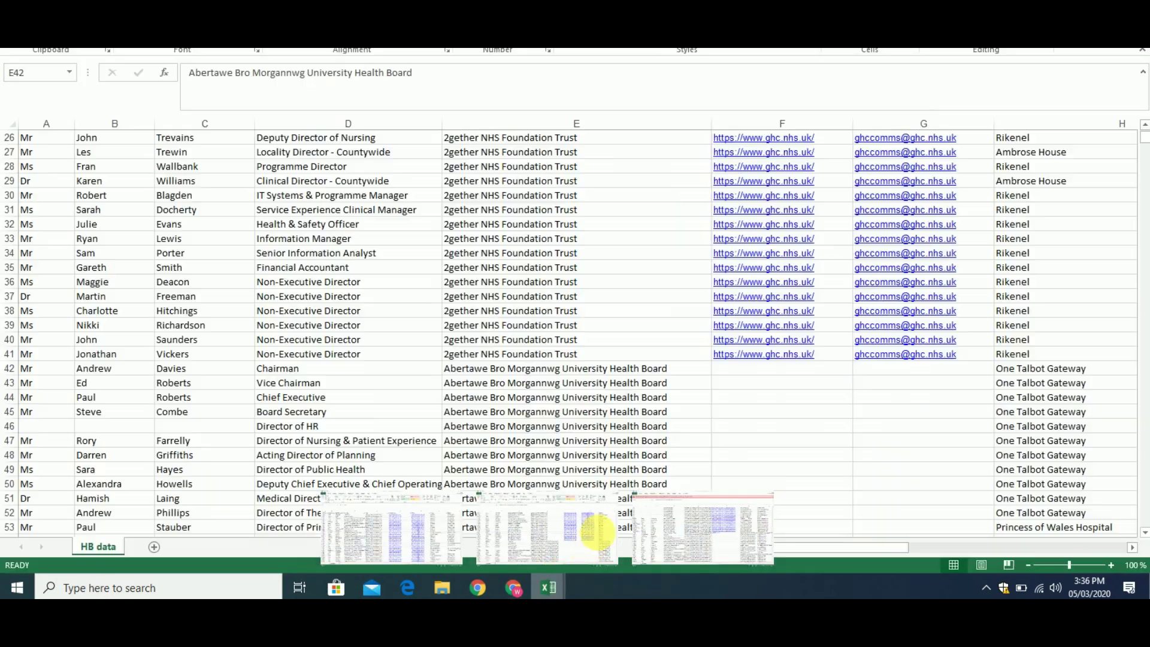
click(757, 373)
text(http://www.wales.nhs.uk/sitesplus/863/home)
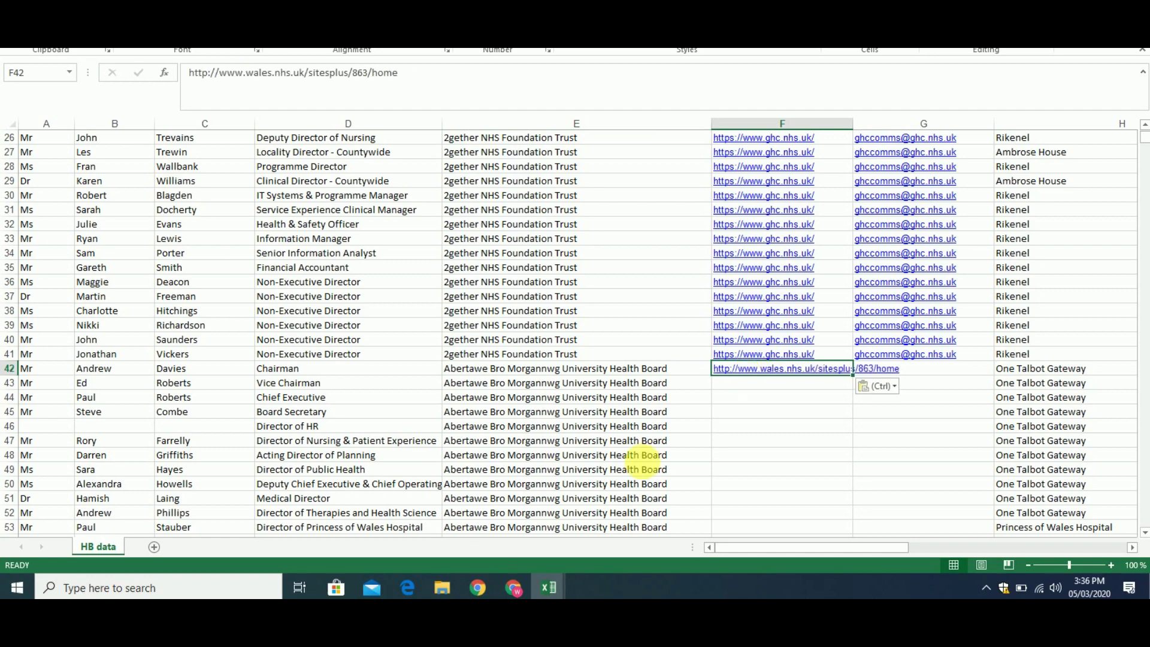
Step: In Chrome, open the health board website's CONTACT US/ FOI page and copy the access-to-medical-records contact e-mail
click(513, 587)
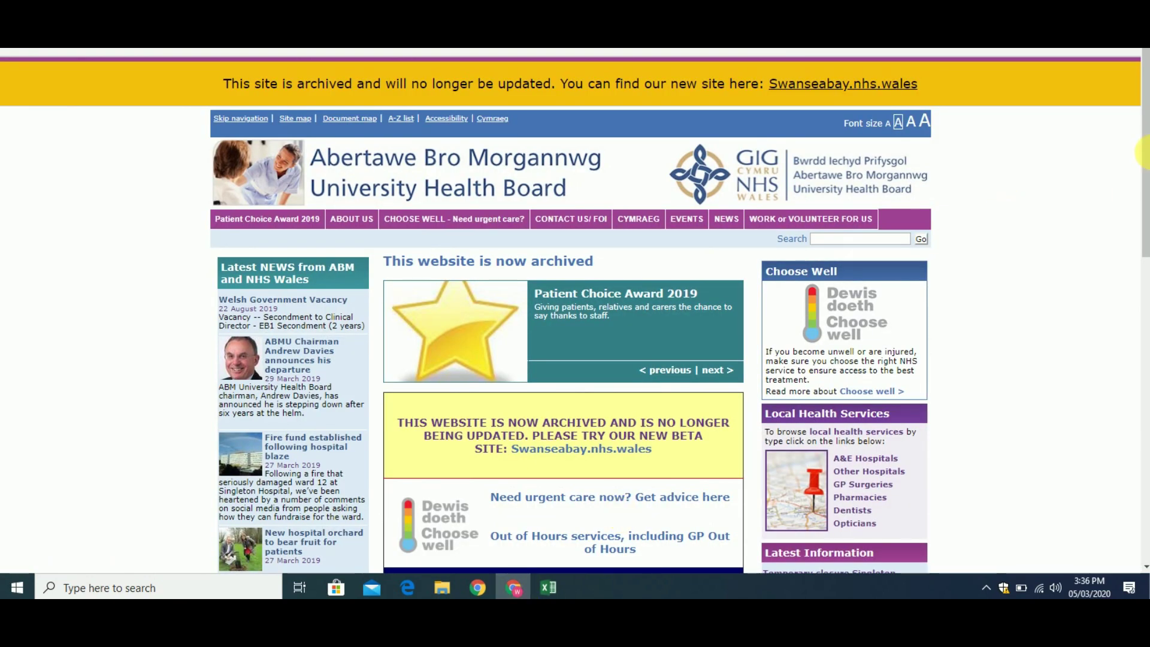
drag(1141, 152, 681, 150)
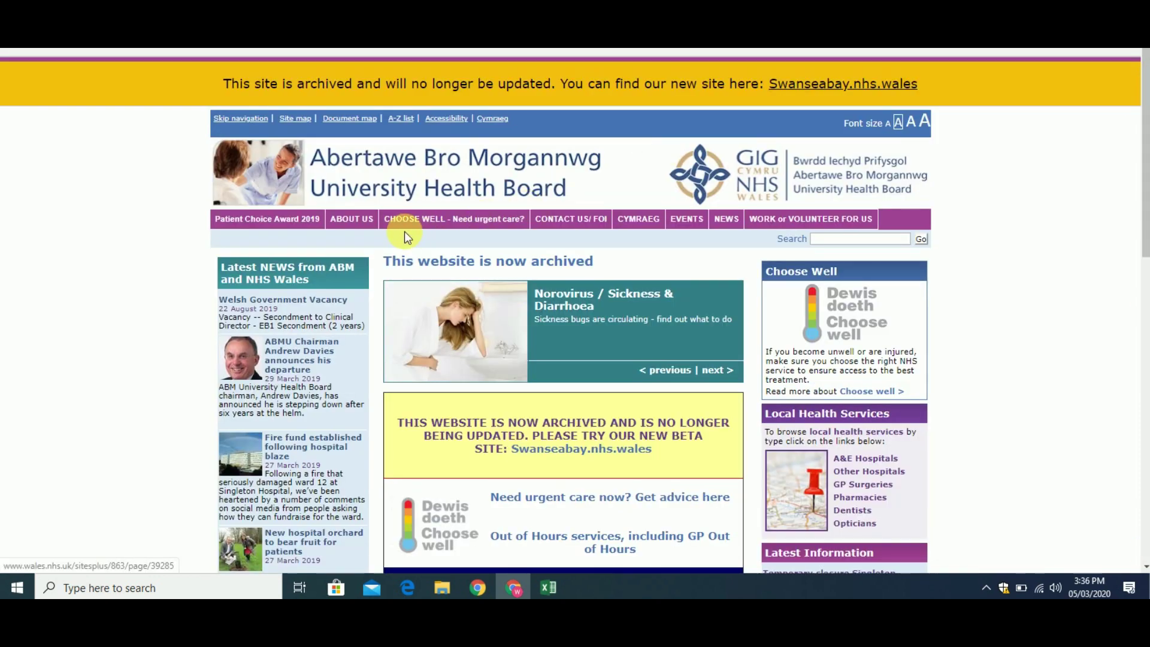
click(581, 223)
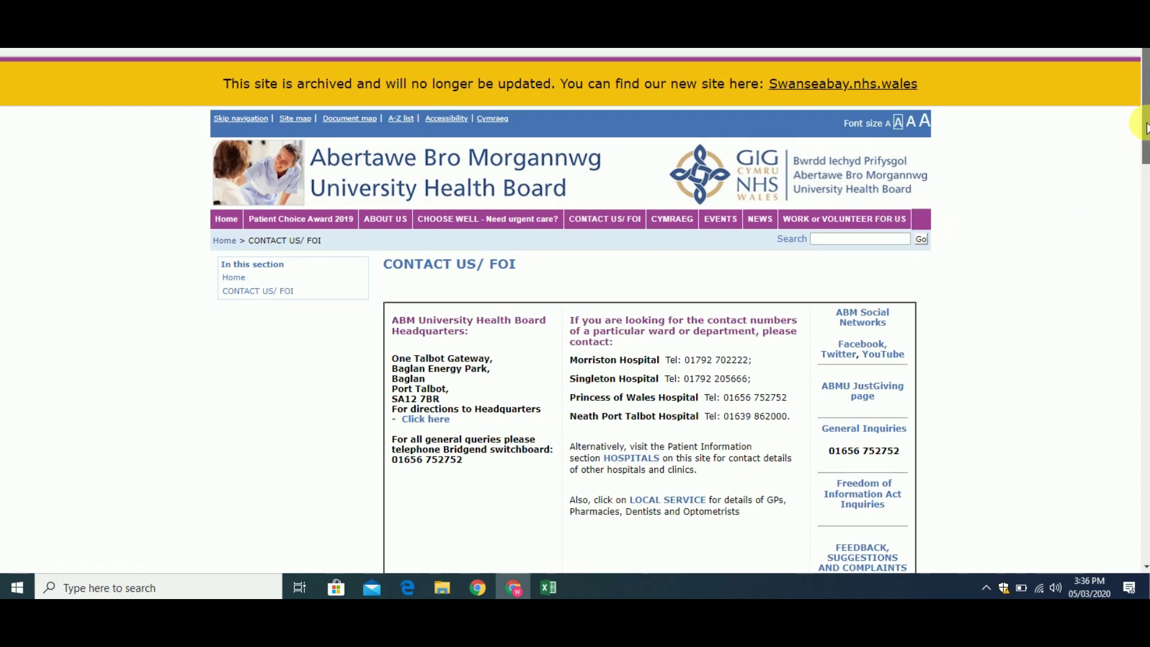
drag(1145, 127, 1145, 280)
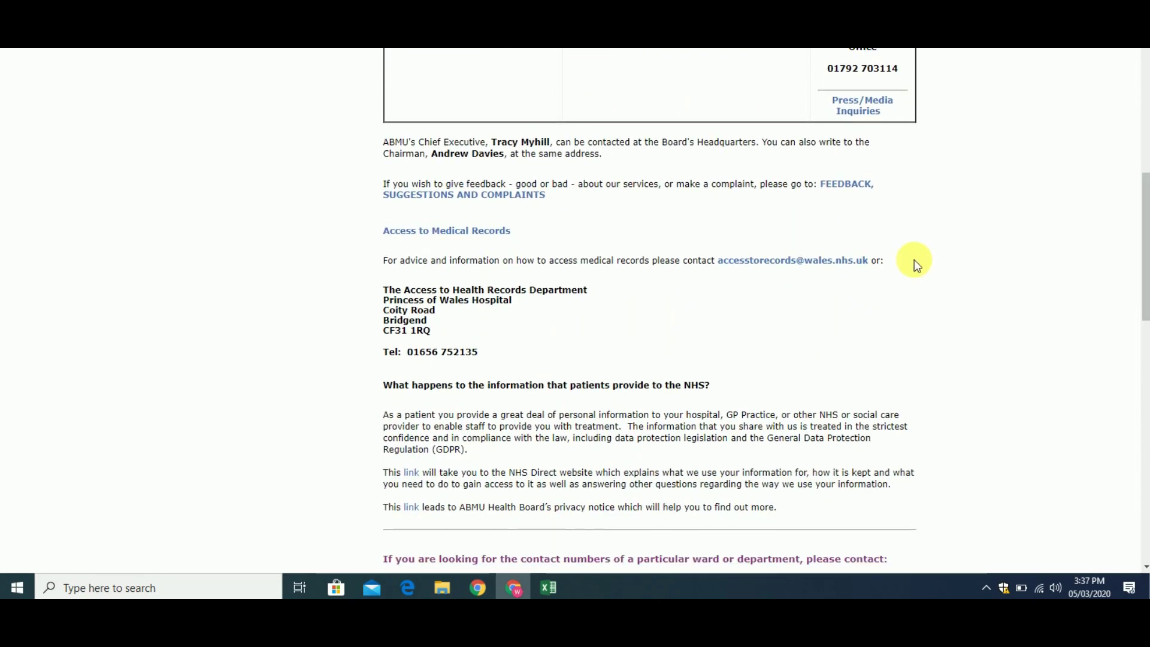
right_click(796, 261)
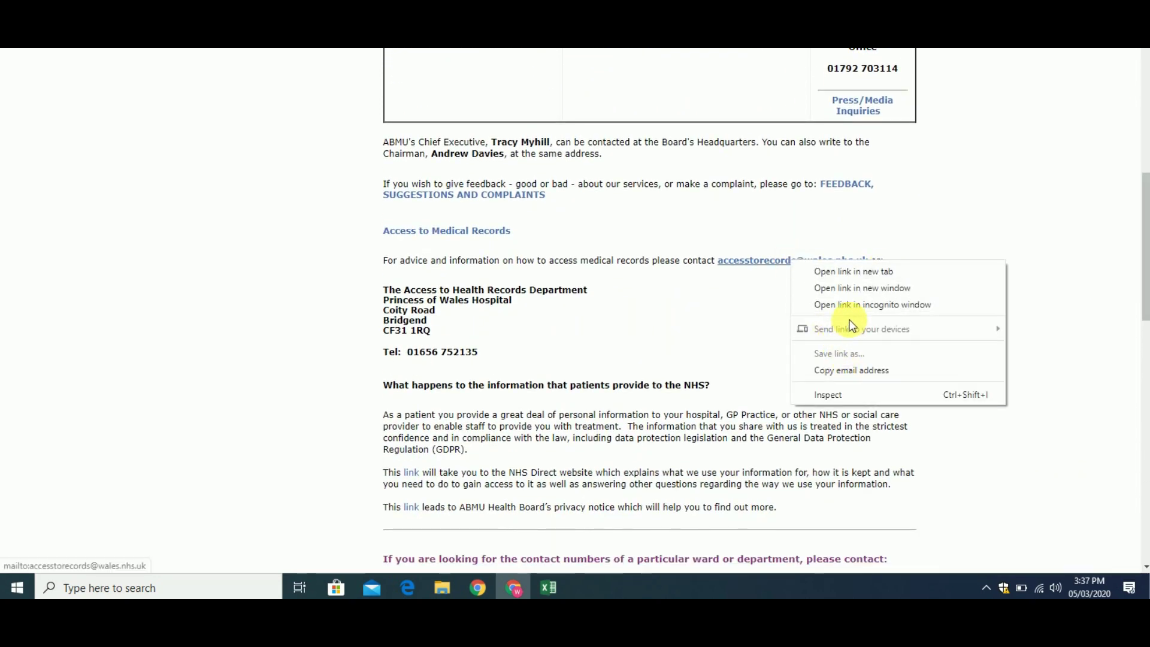
click(853, 370)
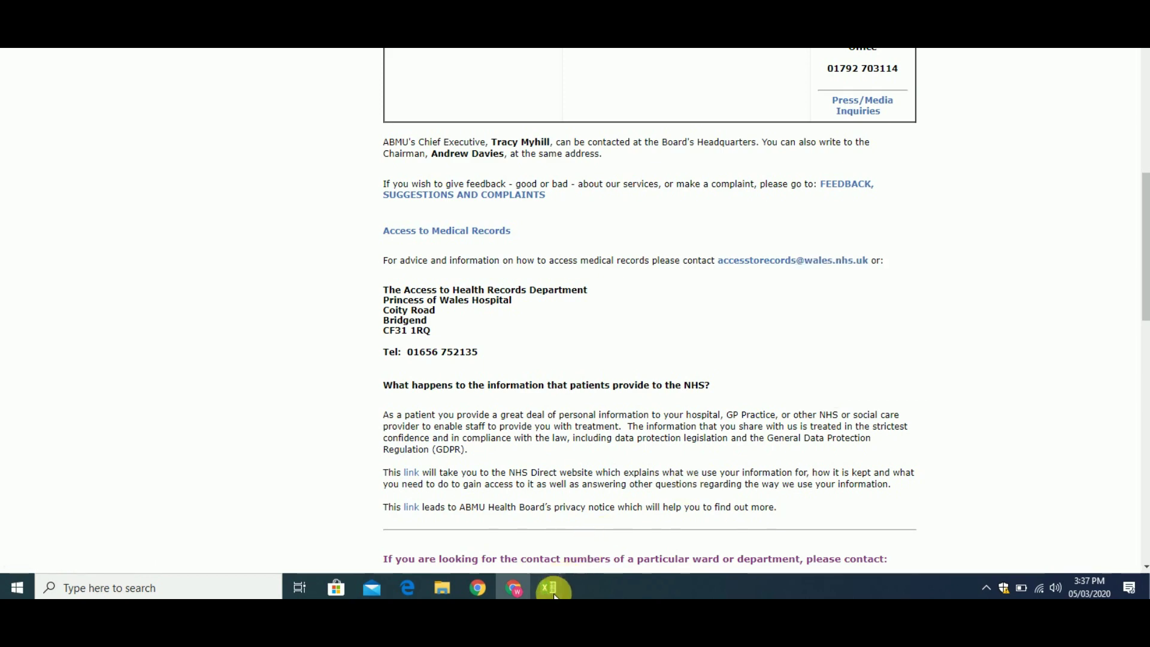
Step: Paste the copied contact e-mail into Email cell G42 of the HB_Database (1) workbook as a clickable link
mouse_move(553, 593)
click(613, 512)
click(931, 372)
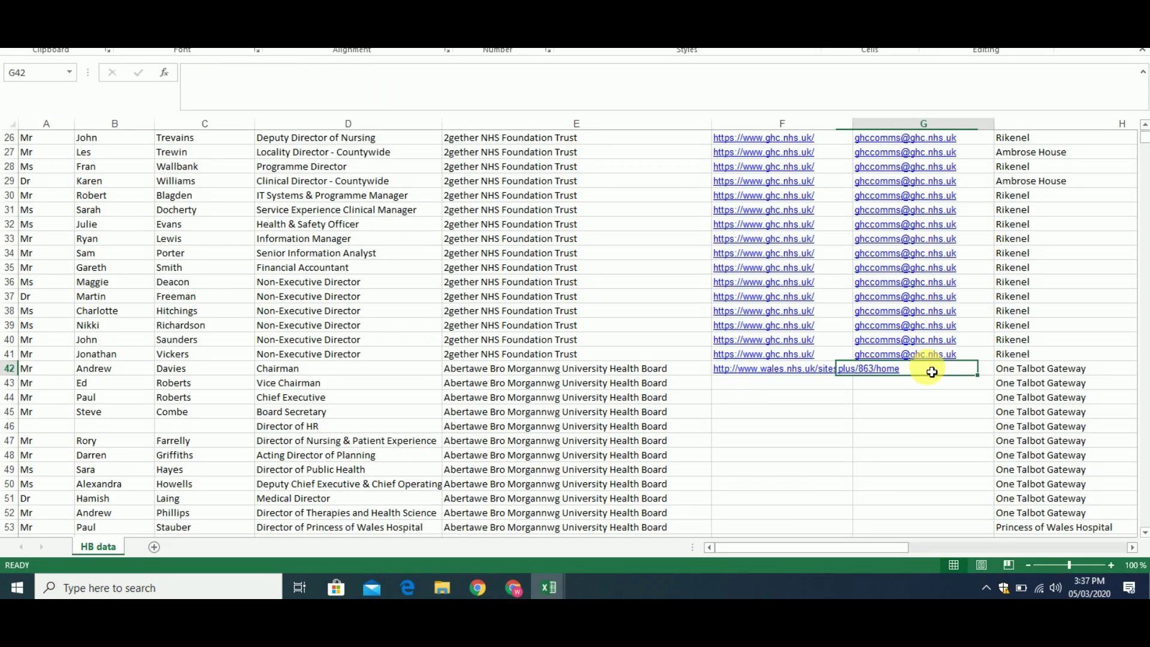
key(ctrl+v)
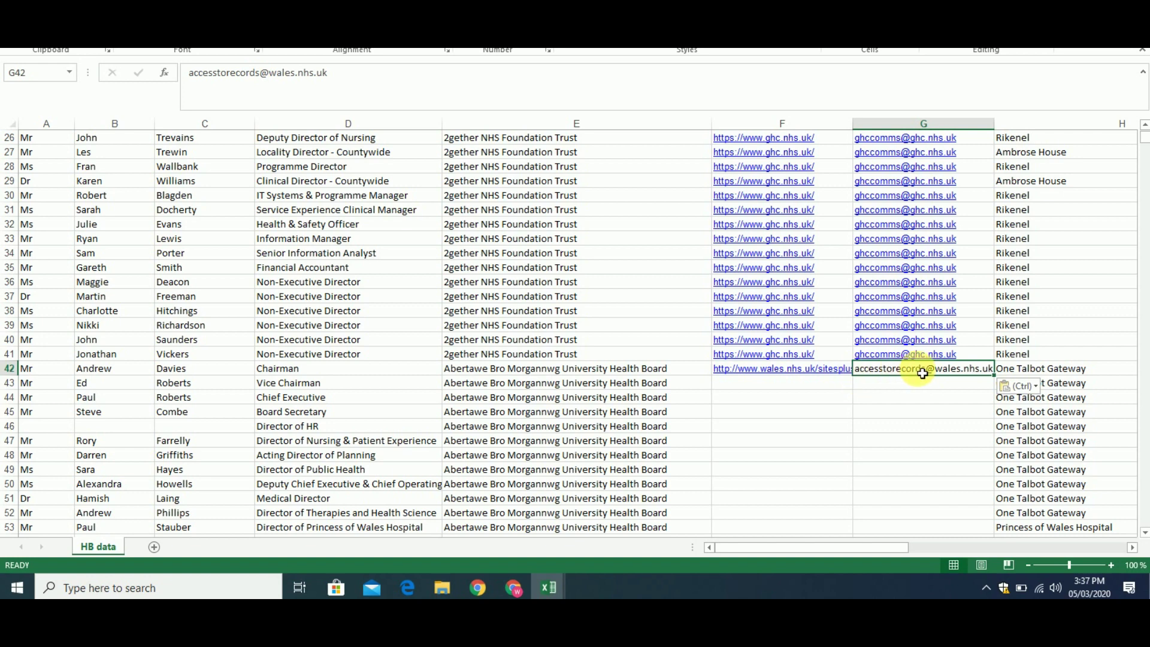
key(Delete)
click(922, 373)
key(ctrl+v)
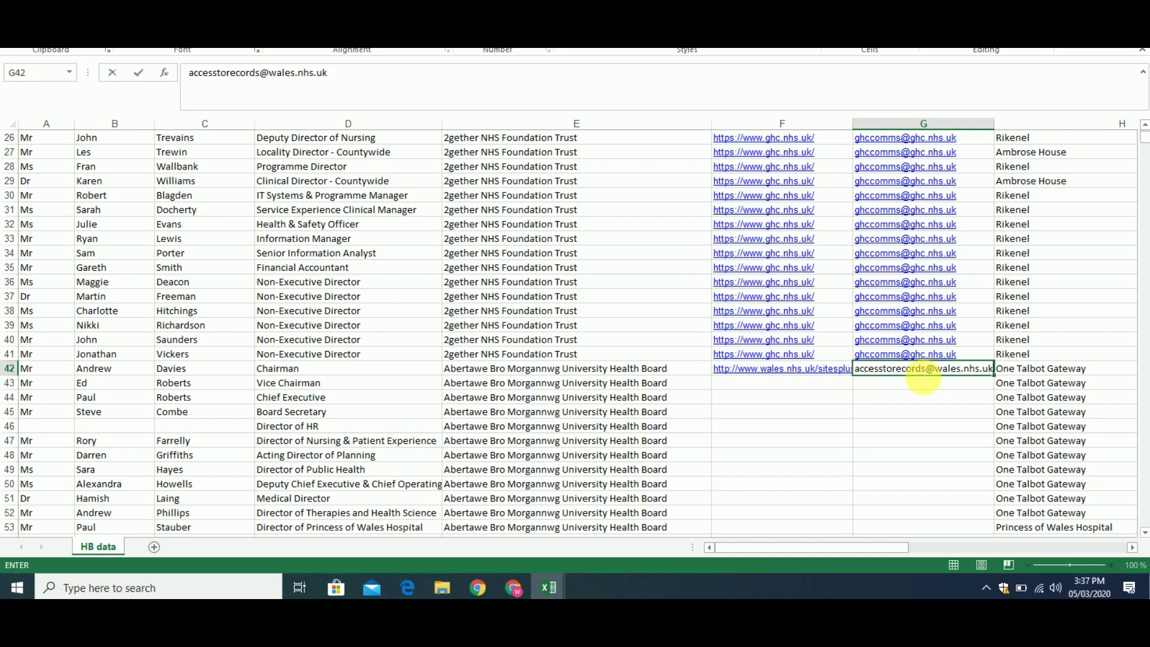
click(893, 396)
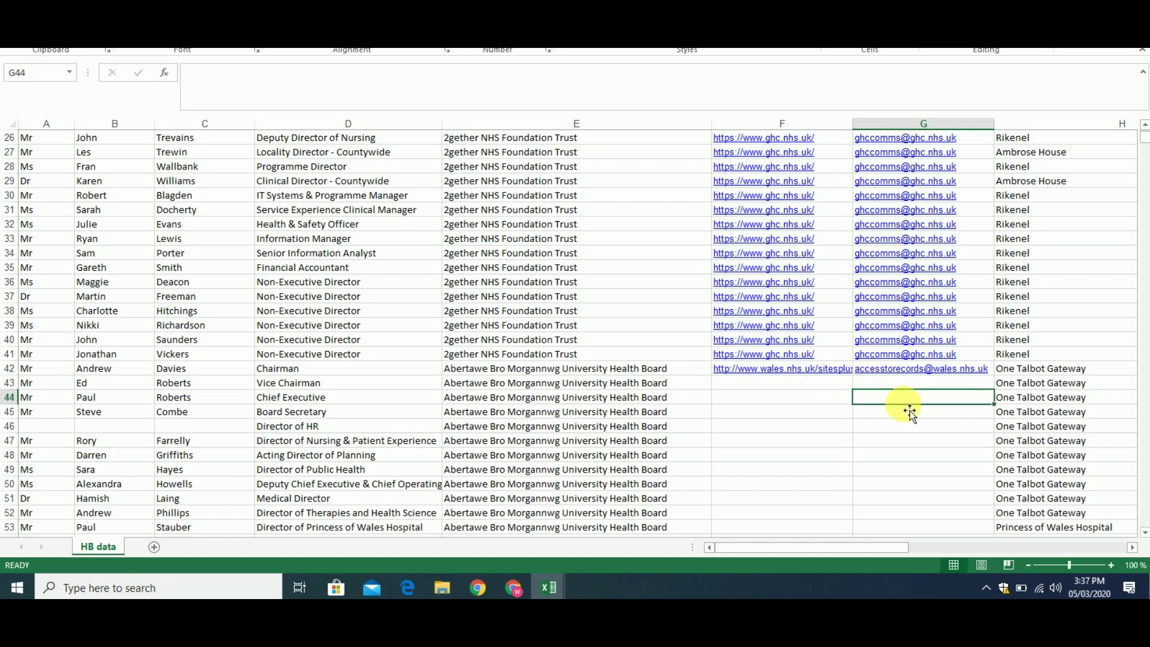
Step: Examine the rows below row 42 to find where the Abertawe Bro Morgannwg University Health Board entries end
key(Page_Down)
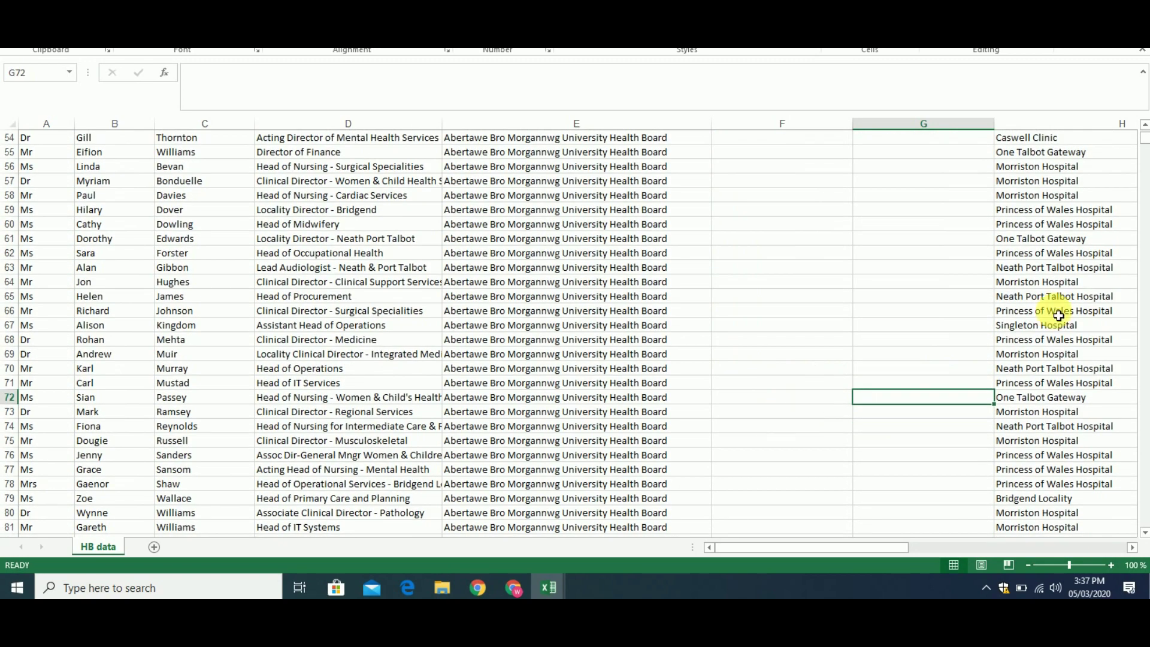
drag(1145, 139, 1146, 142)
click(905, 246)
key(Up)
key(Up)
key(Up)
key(Up)
key(Up)
key(Up)
key(Up)
key(Up)
key(Up)
key(Up)
key(Up)
key(Up)
key(Up)
key(Up)
key(Up)
key(Up)
key(Up)
key(Up)
key(Up)
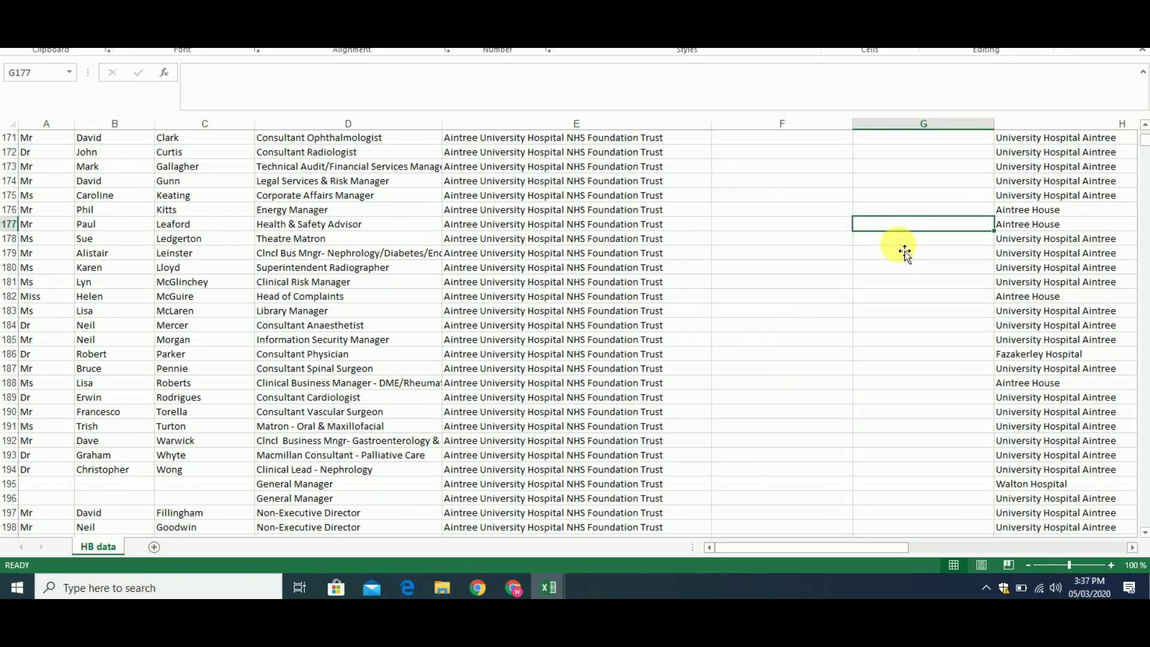
key(Up)
key(Up)
key(Up)
key(Up)
key(Up)
key(Up)
key(Up)
key(Up)
key(Up)
key(Up)
key(Up)
key(Up)
key(Up)
key(Up)
key(Up)
key(Up)
key(Up)
key(Up)
key(Up)
key(Up)
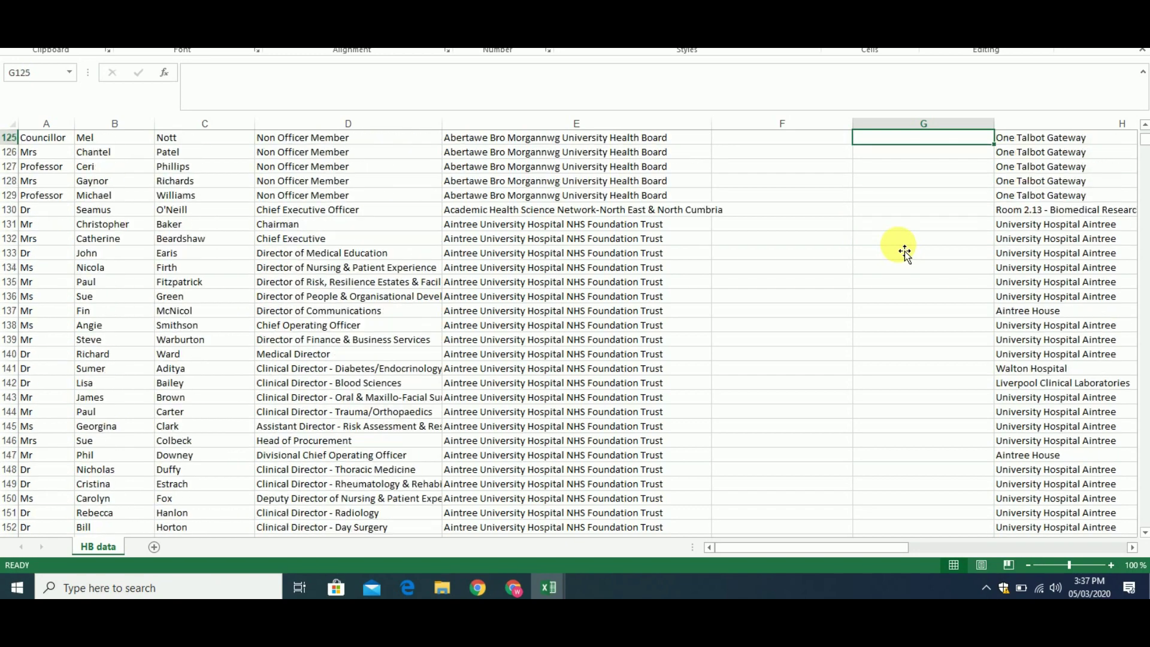
key(Up)
key(Up)
key(Up)
key(Up)
key(Up)
key(Up)
key(Up)
key(Up)
key(Up)
key(Up)
key(Up)
key(Up)
key(Up)
key(Up)
key(Up)
key(Up)
key(Up)
key(Up)
key(Up)
key(Up)
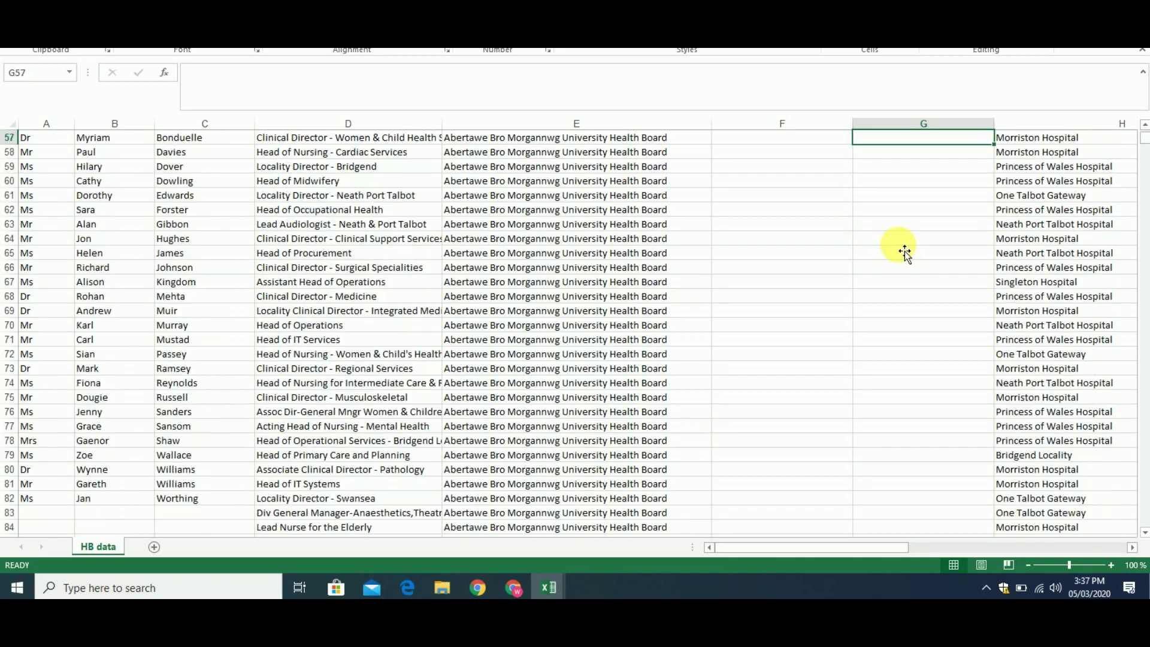
key(Up)
key(Down)
key(Down)
key(Down)
key(Down)
key(Down)
key(Down)
key(Down)
key(Down)
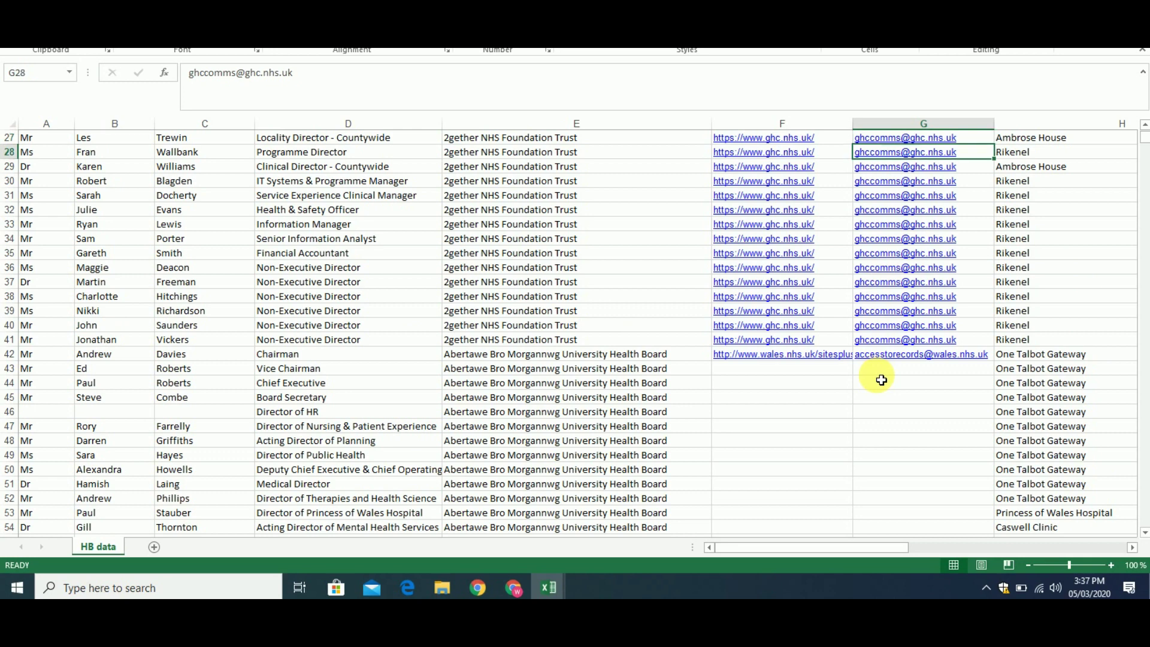
Step: Fill the Website URL and Email entries of F42:G42 down to row 129 for Abertawe Bro Morgannwg University Health Board
key(Down)
key(Down)
key(Down)
key(Down)
key(Down)
key(Down)
key(Down)
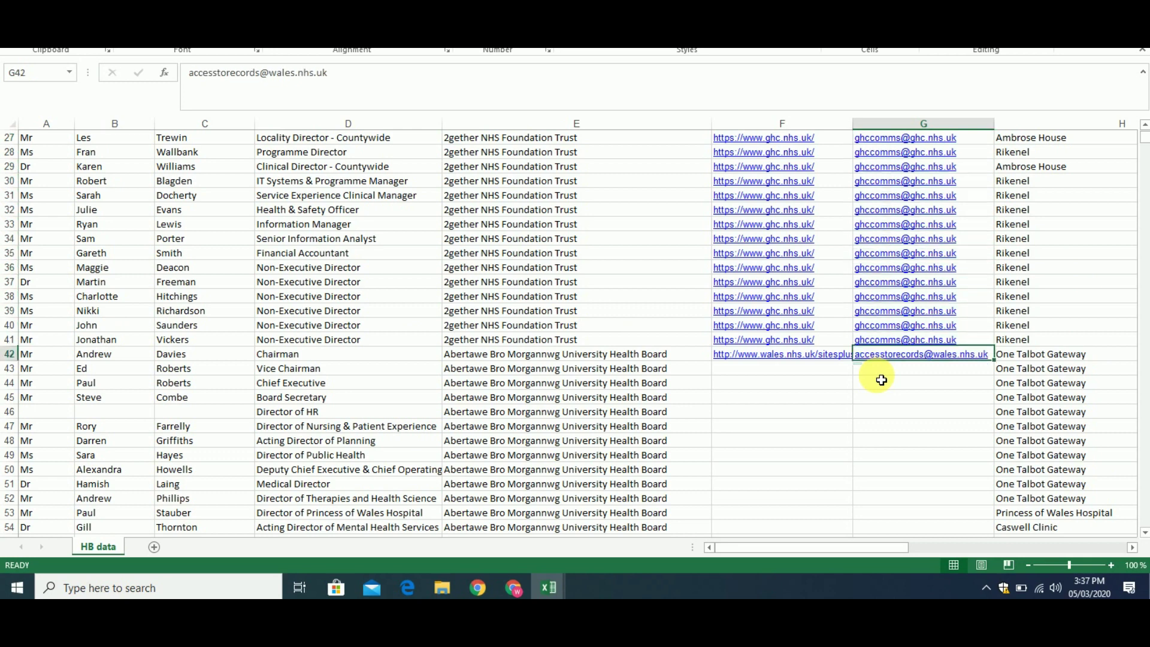
key(Left)
key(shift+Right)
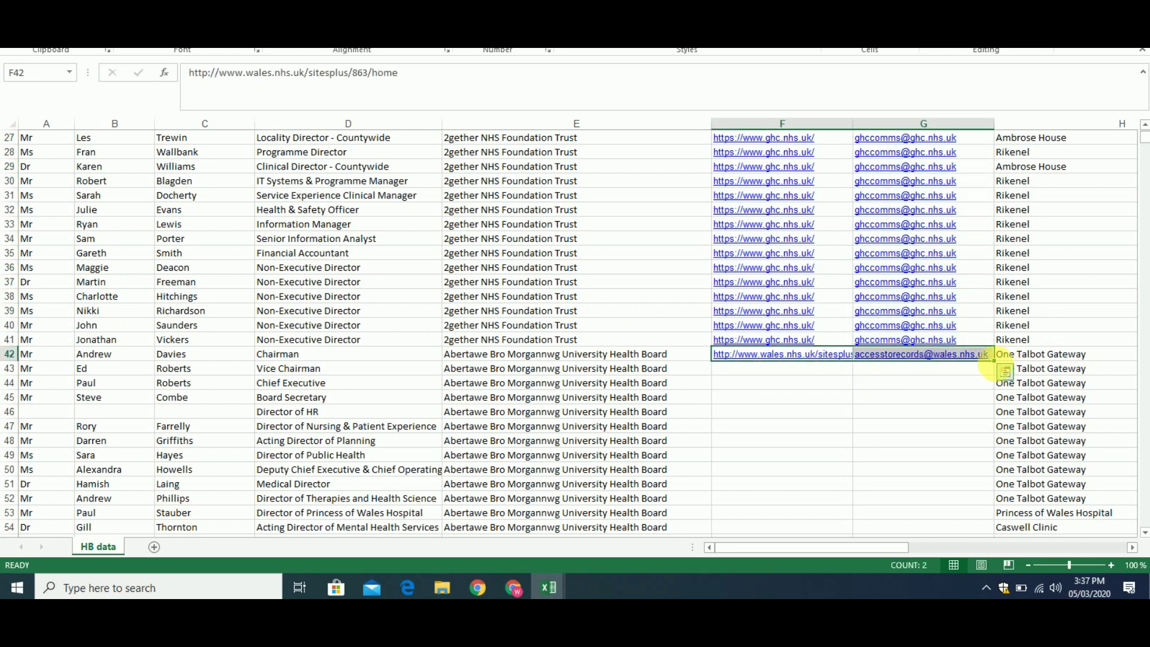
drag(999, 368, 991, 453)
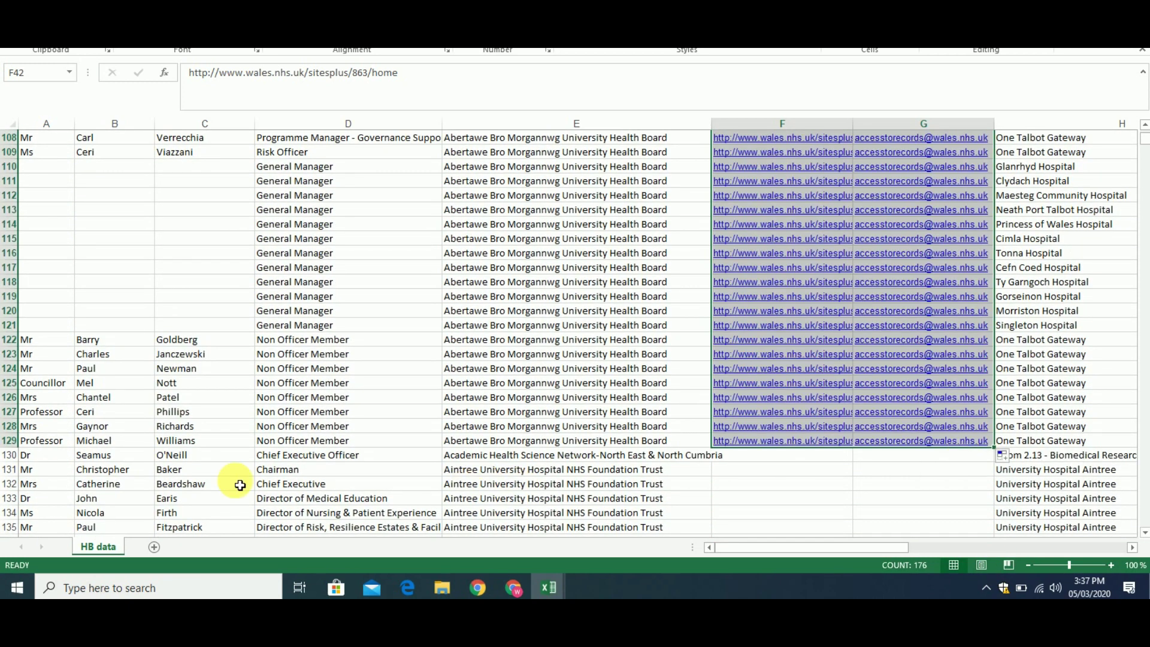
Step: Copy the organisation name Academic Health Science Network-North East & North Cumbria from E130, search for it in Chrome, and open its website
click(52, 447)
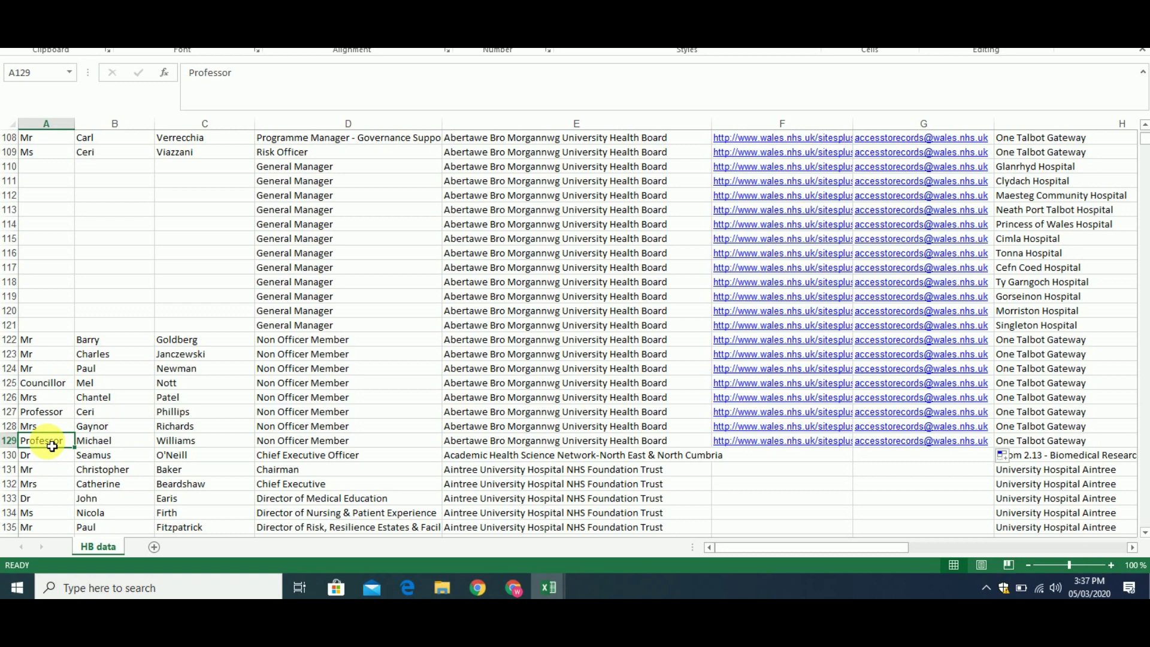
key(Right)
key(Right)
key(Right)
key(Right)
key(Right)
key(Down)
key(Left)
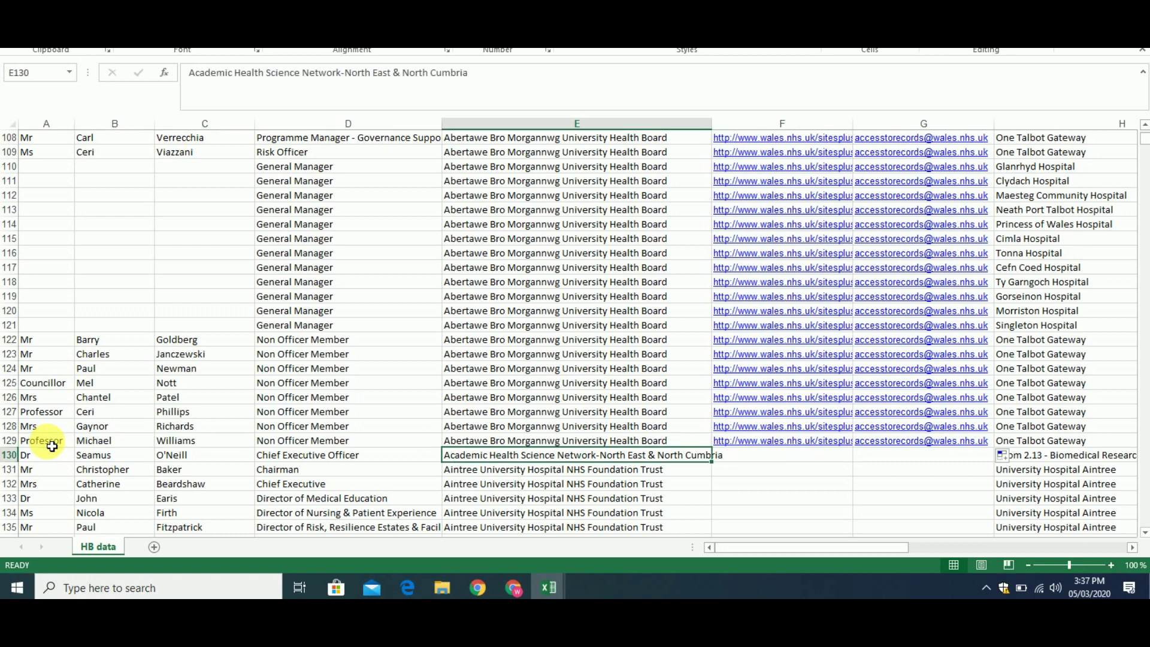
key(ctrl+c)
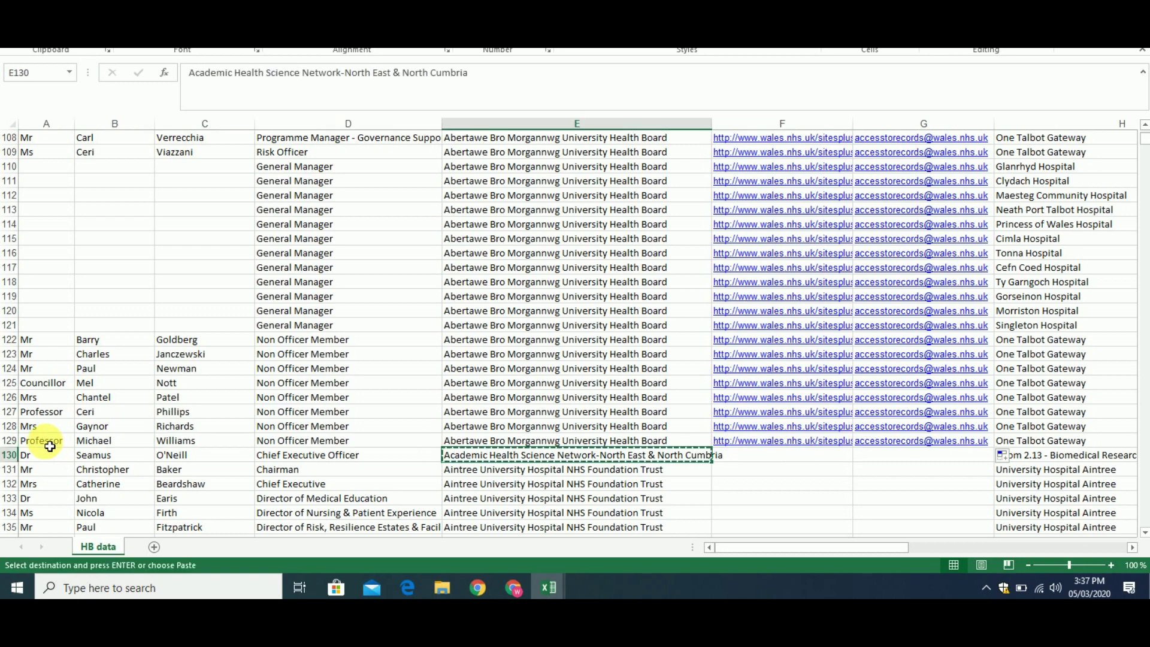
click(513, 587)
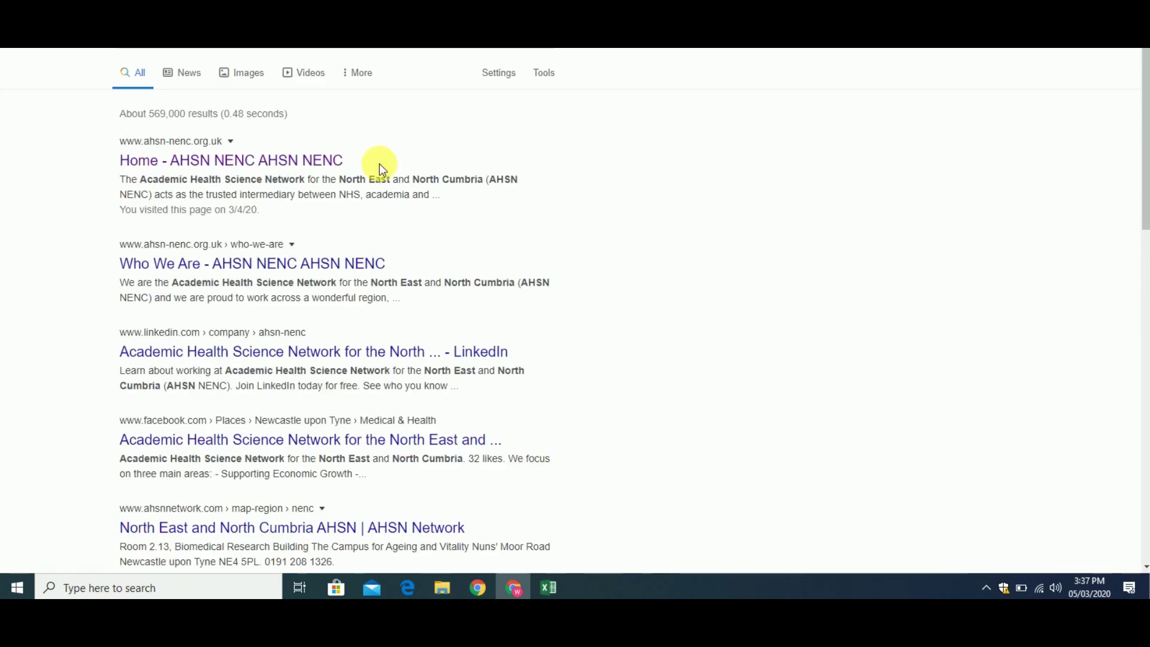
click(254, 167)
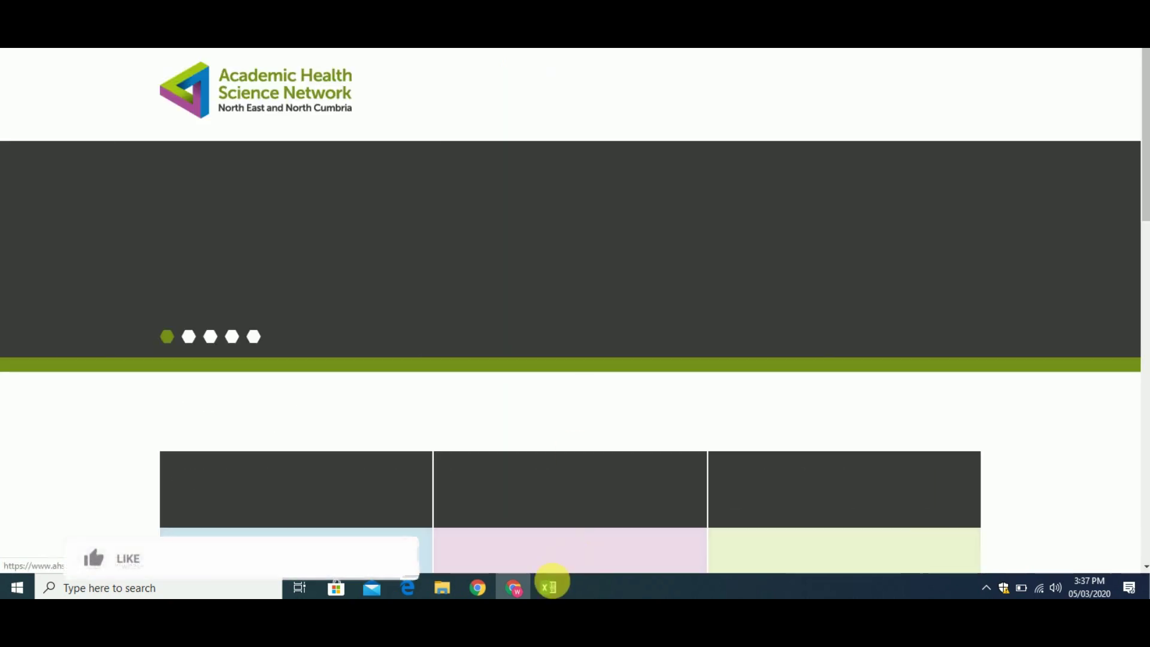
mouse_move(548, 585)
click(601, 535)
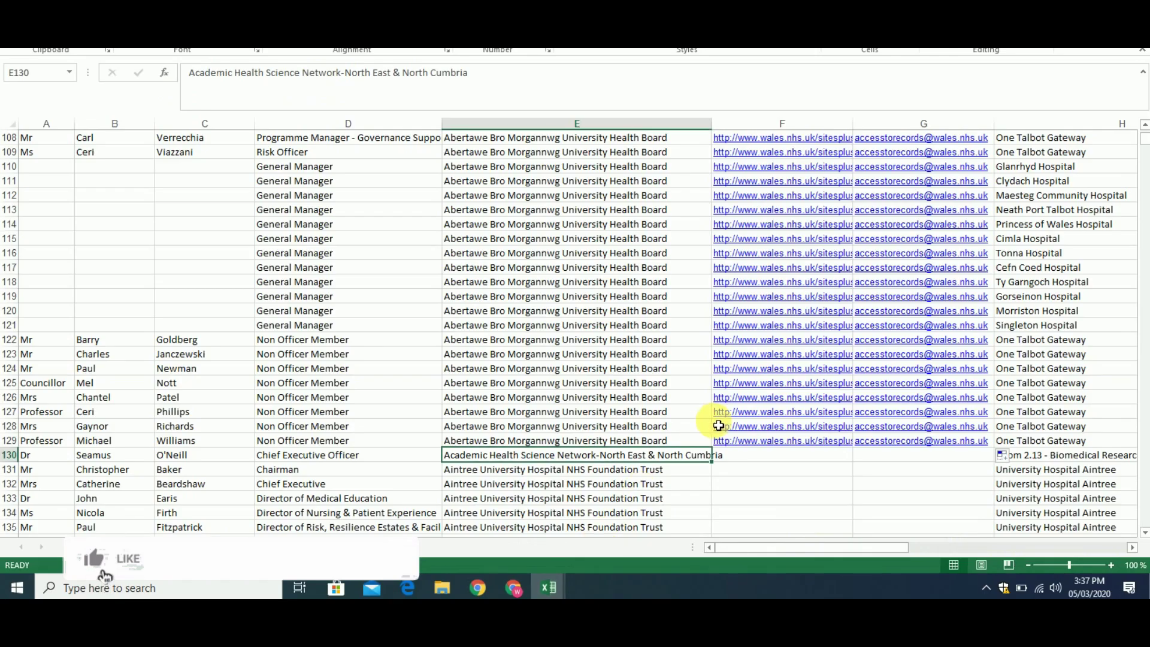
click(754, 457)
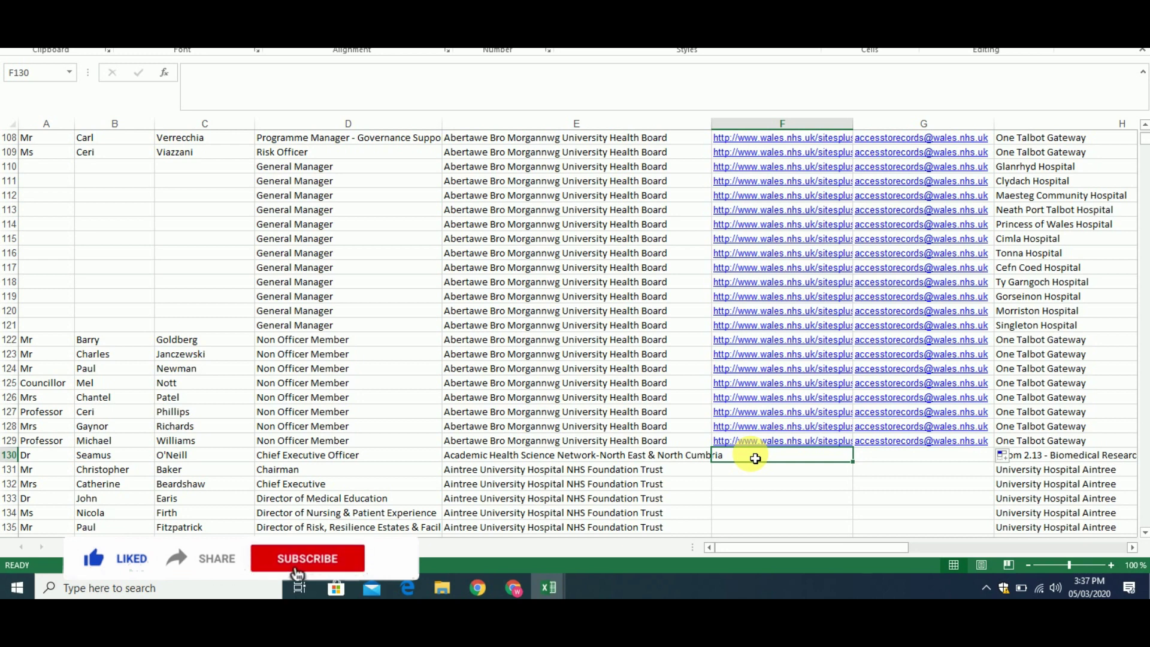
key(ctrl+v)
Step: Switch to Chrome, look through the Academic Health Science Network site's pages for a contact e-mail, and copy the enquiries address from the footer
click(515, 592)
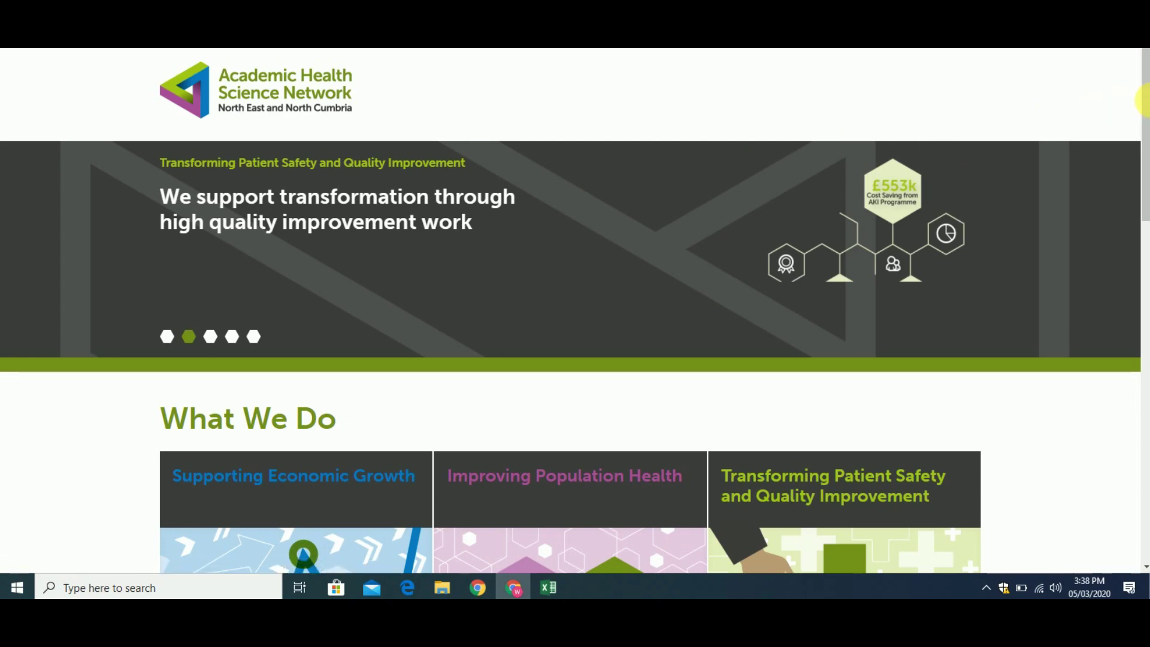
drag(1144, 103, 1145, 479)
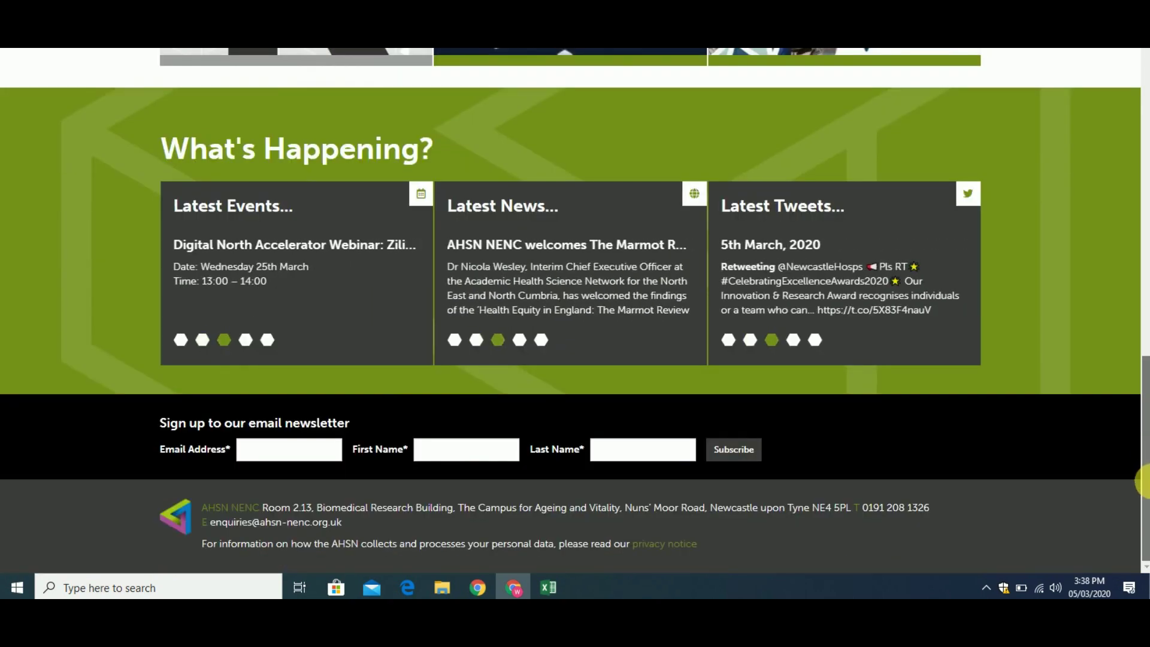
drag(1144, 479, 1144, 60)
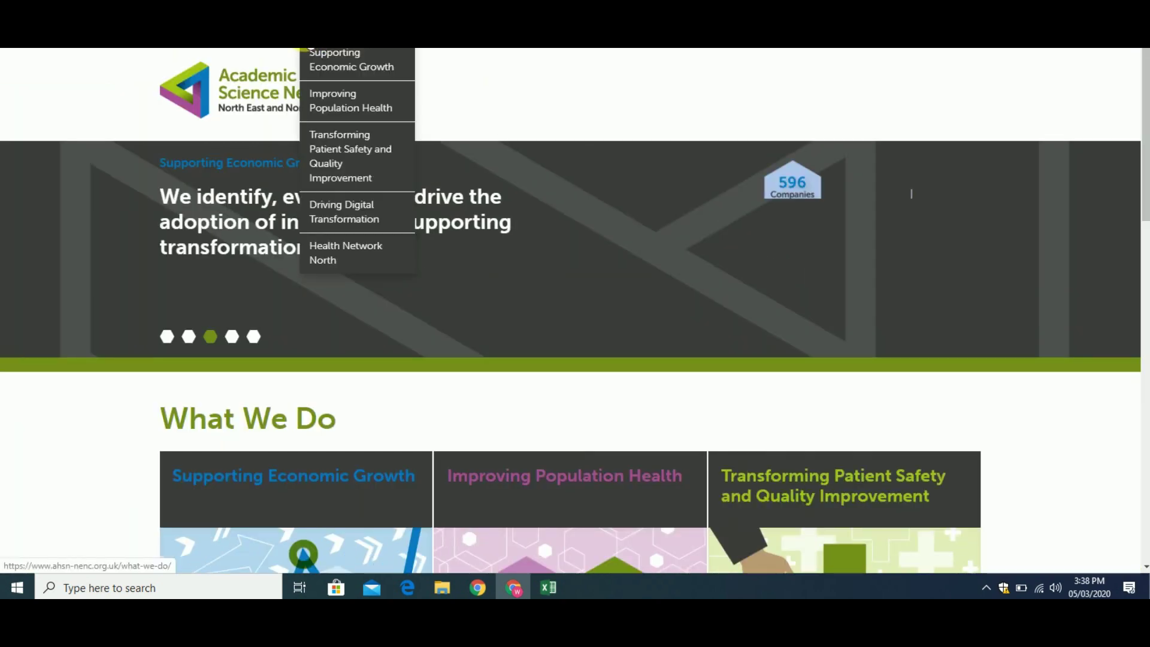
mouse_move(294, 48)
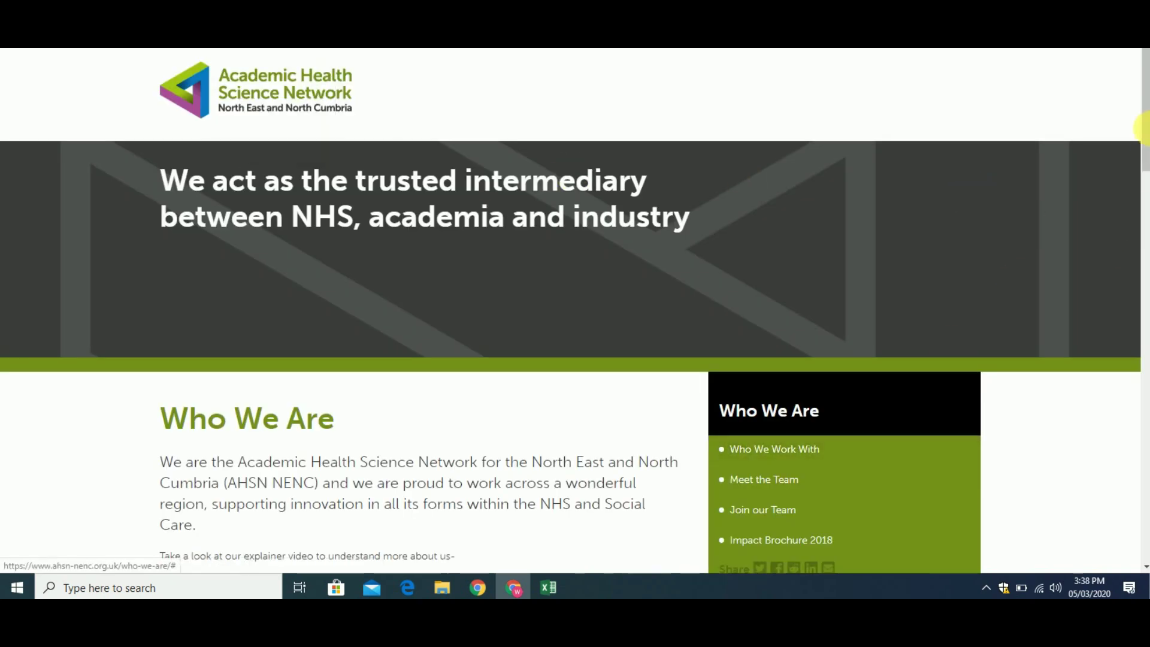
drag(1144, 123, 1144, 87)
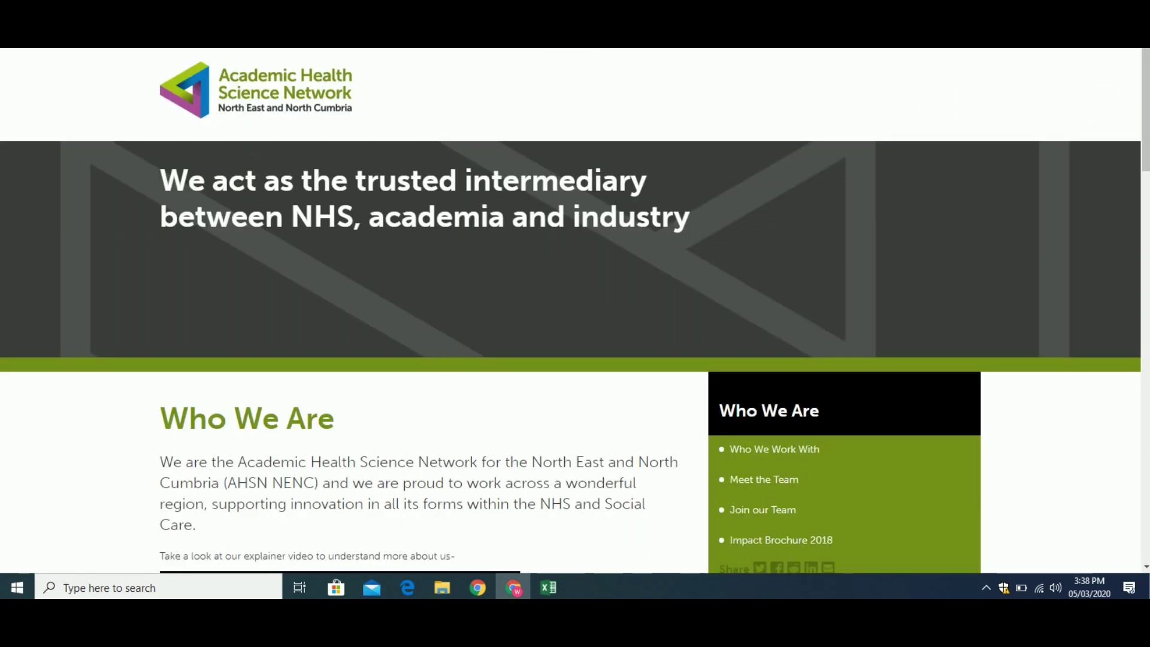
mouse_move(357, 46)
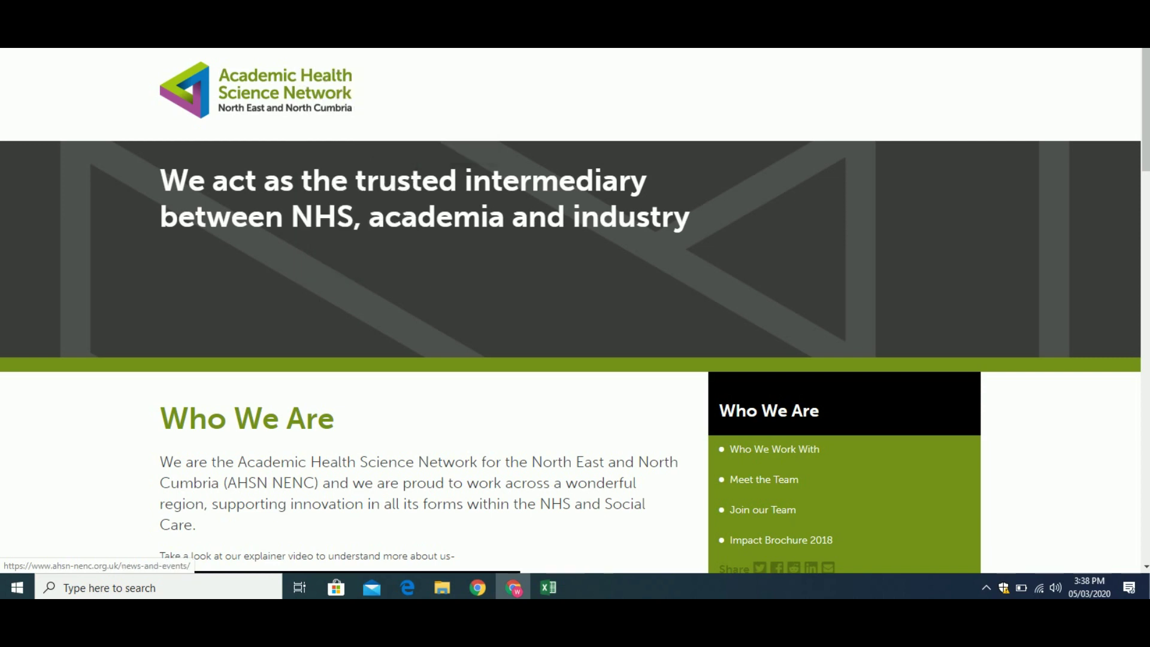
mouse_move(436, 46)
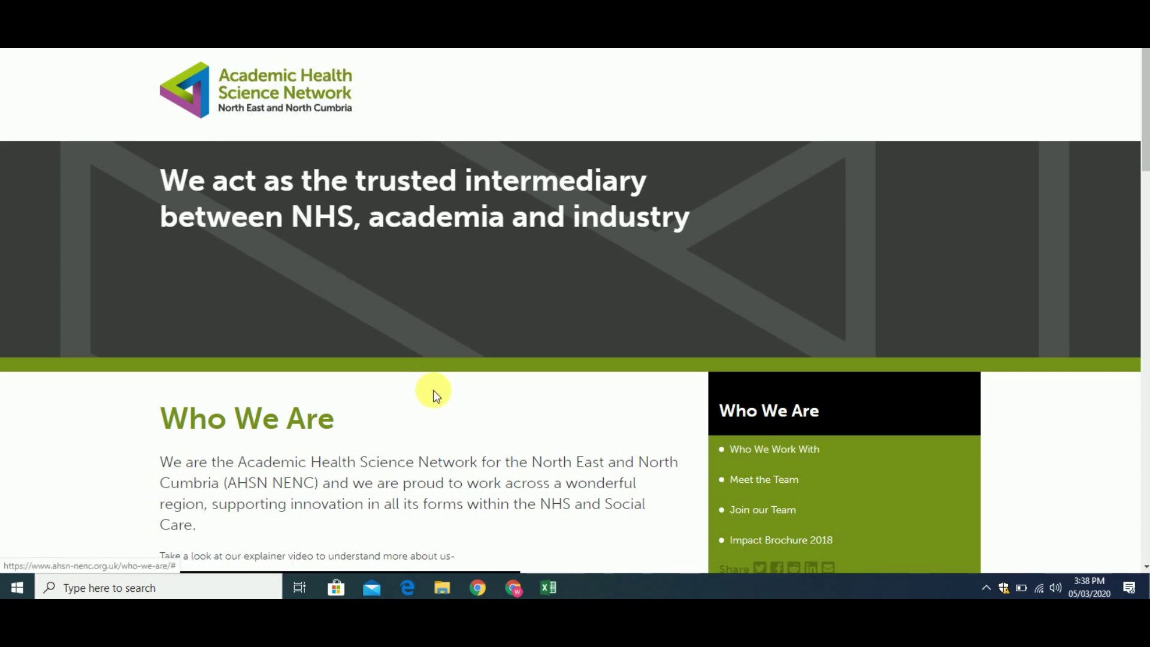
drag(1144, 96, 1144, 572)
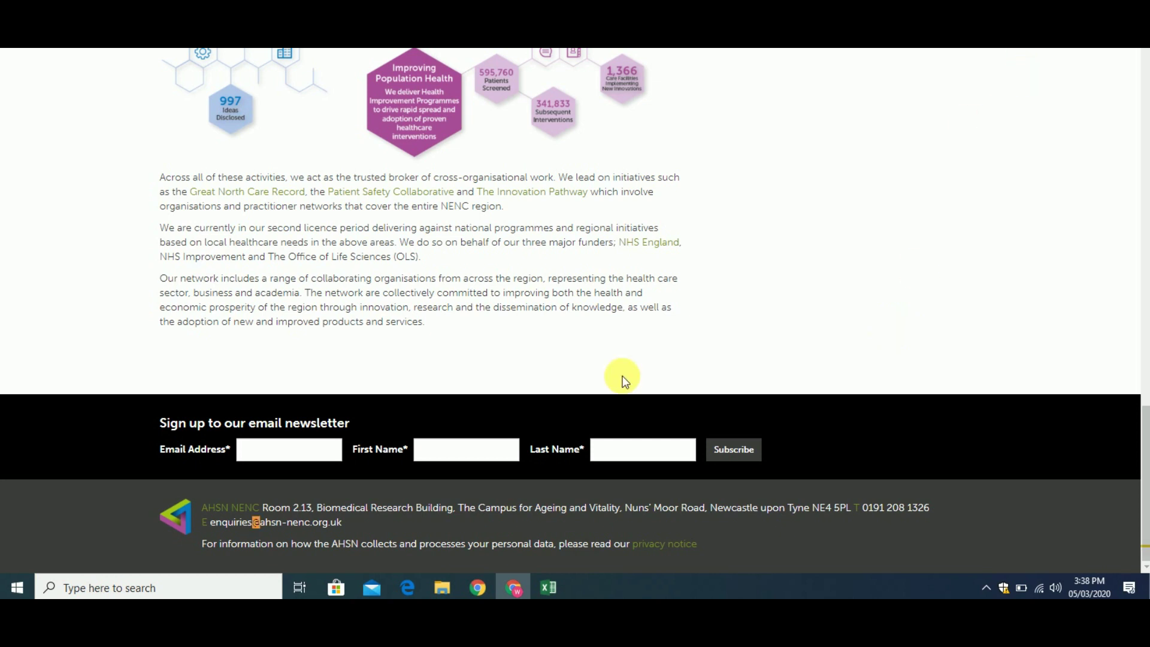
drag(347, 519, 219, 533)
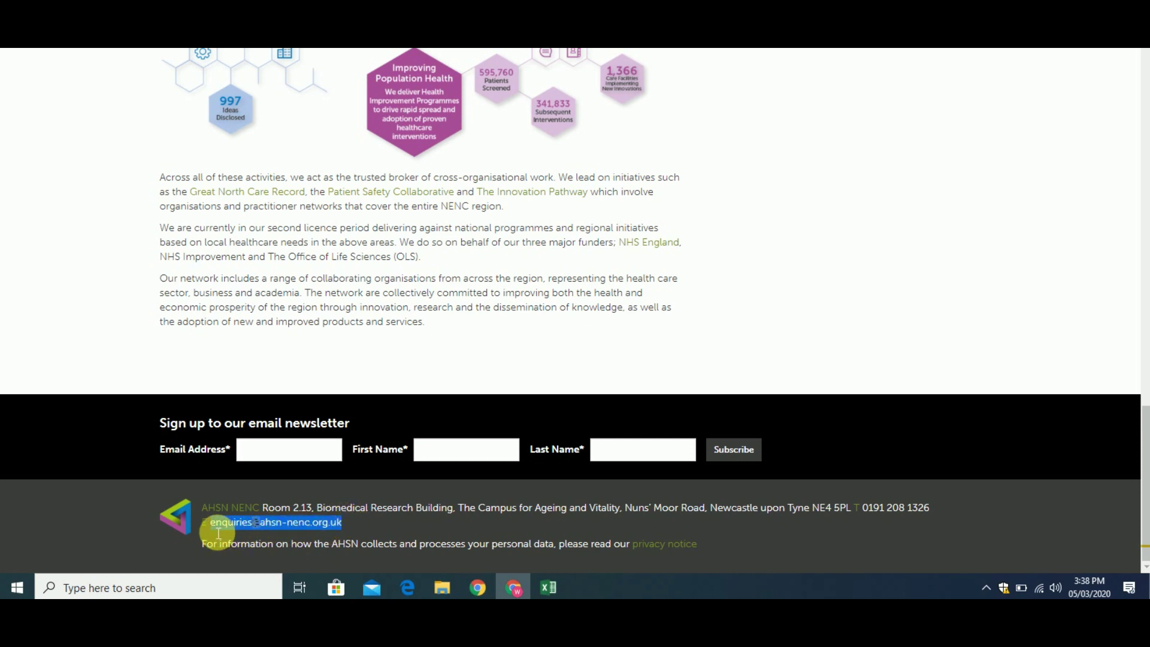
Step: Paste the copied enquiries e-mail into Email cell G130 of the HB_Database (1) workbook and check row 130's entries
mouse_move(547, 585)
click(566, 527)
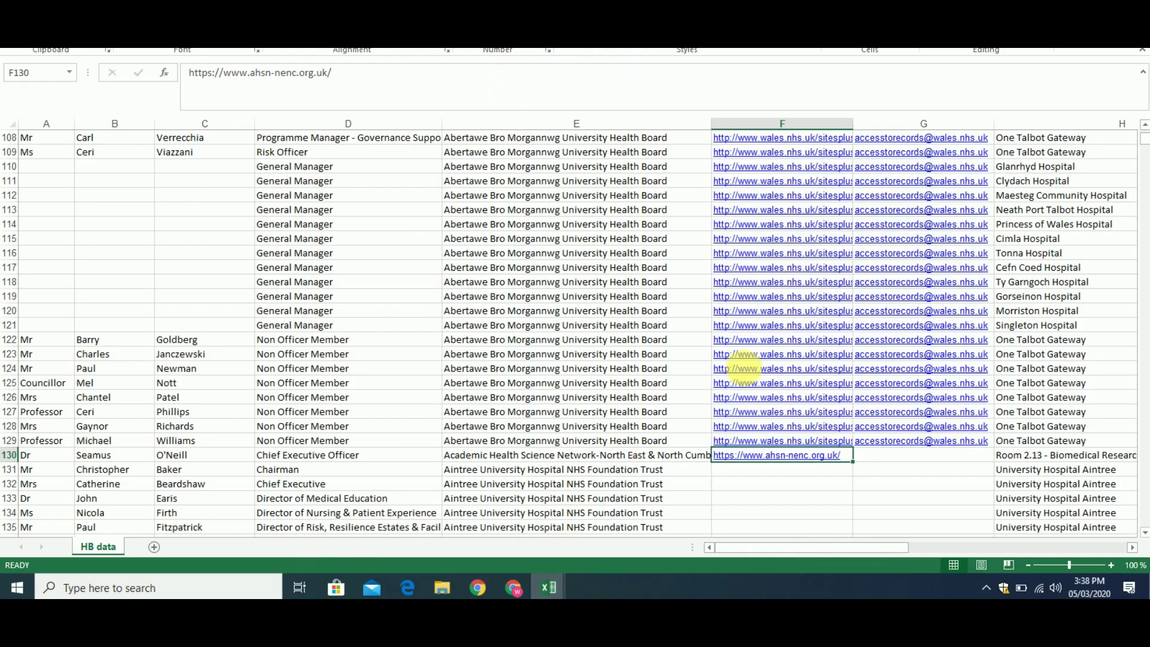
double_click(888, 462)
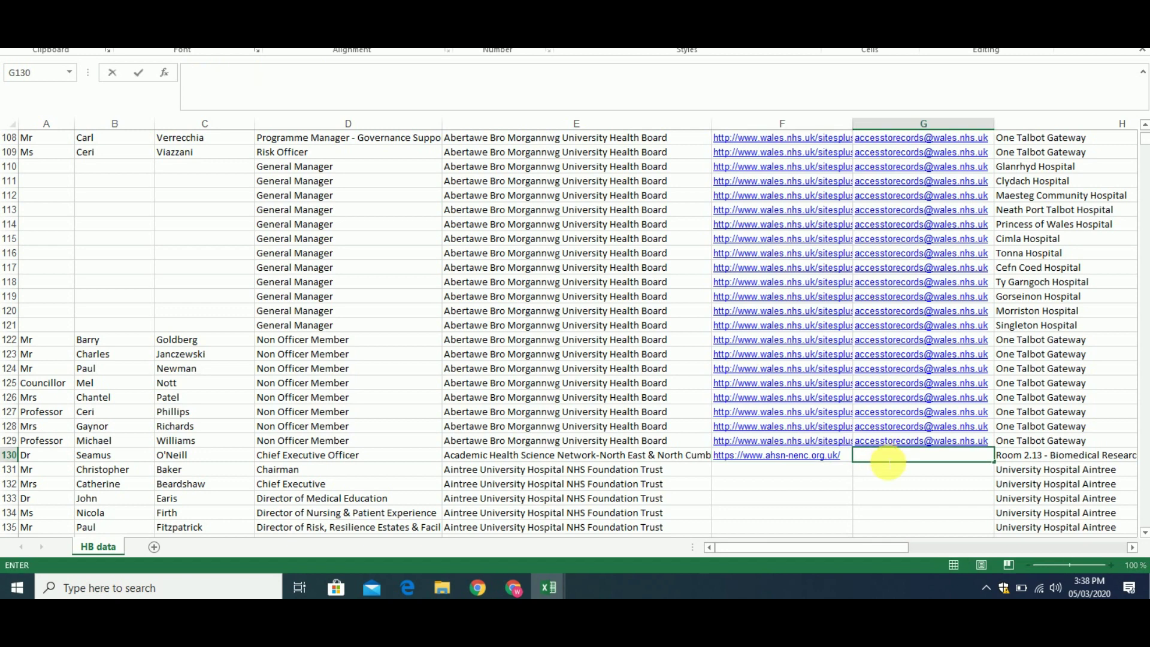
key(ctrl+v)
click(598, 459)
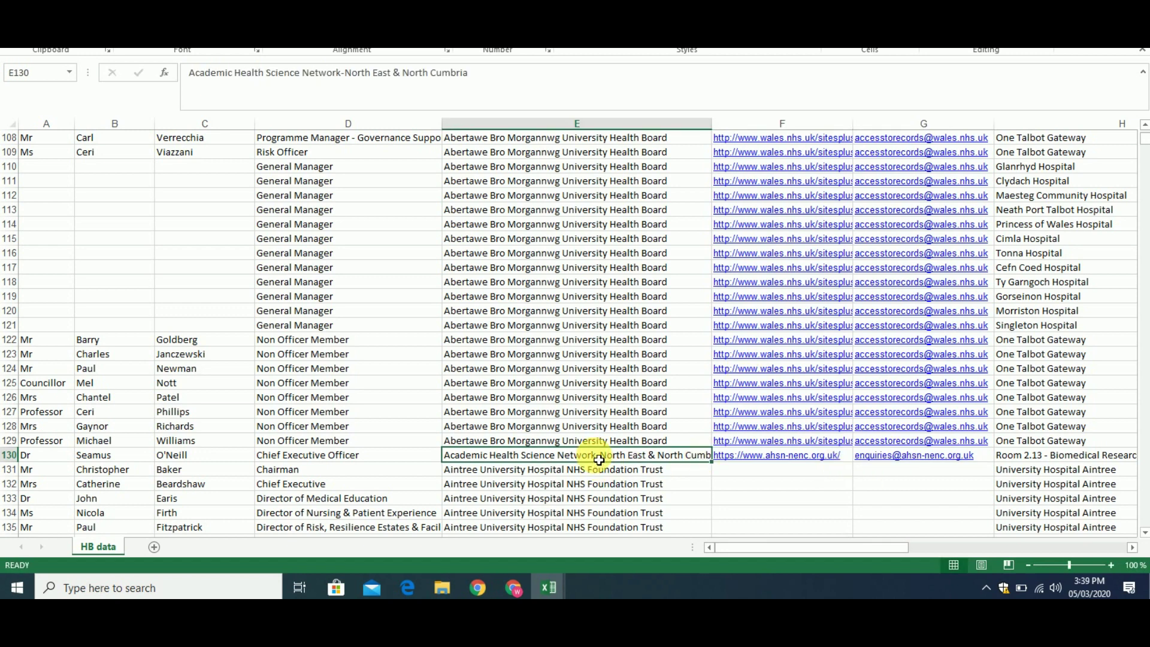
key(Left)
key(Right)
key(Right)
key(Right)
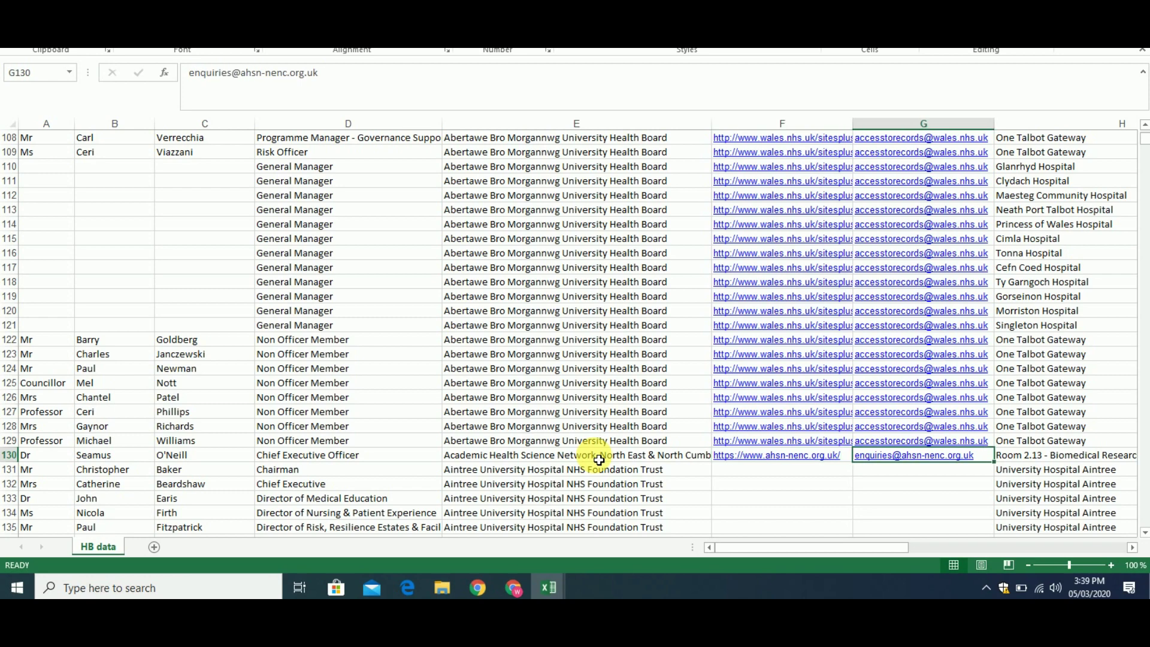
Step: Examine the organisation names in column E below row 130 to see which organisation comes next
click(598, 459)
key(Down)
key(Down)
key(Down)
key(Down)
key(Down)
key(Down)
key(Down)
key(Down)
key(Down)
key(Down)
key(Down)
key(Down)
key(Down)
key(Down)
key(Down)
key(Down)
key(Down)
key(Down)
key(Down)
key(Down)
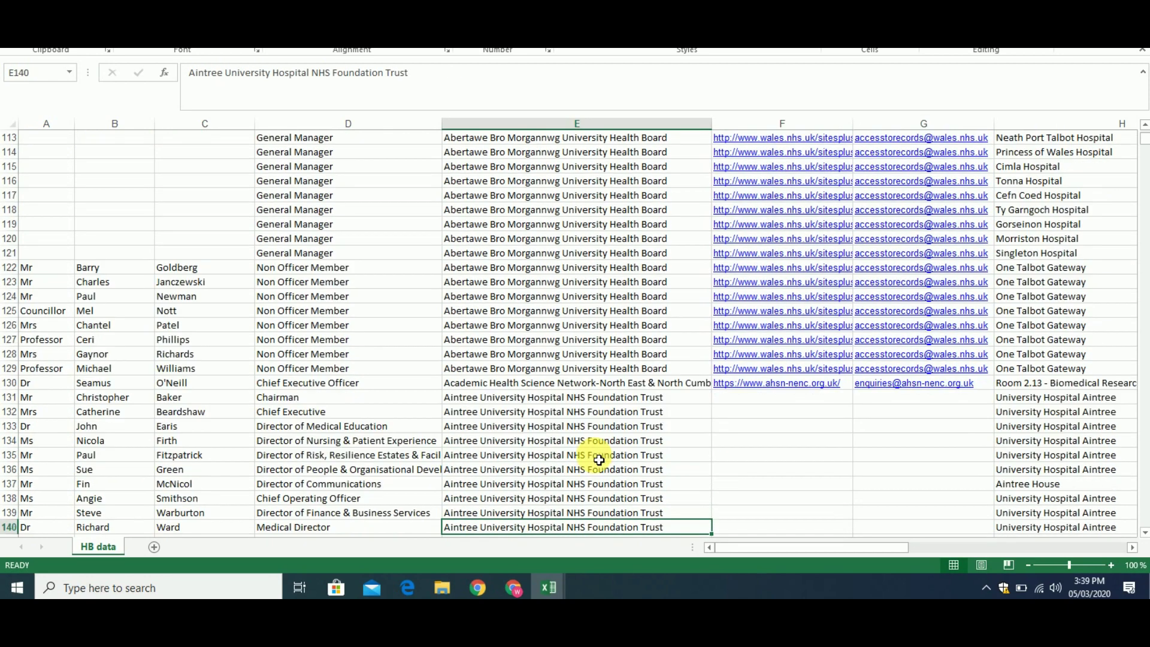
Step: Copy the organisation name Aintree University Hospital NHS Foundation Trust from E131, search for it in Chrome, and open its website
click(666, 226)
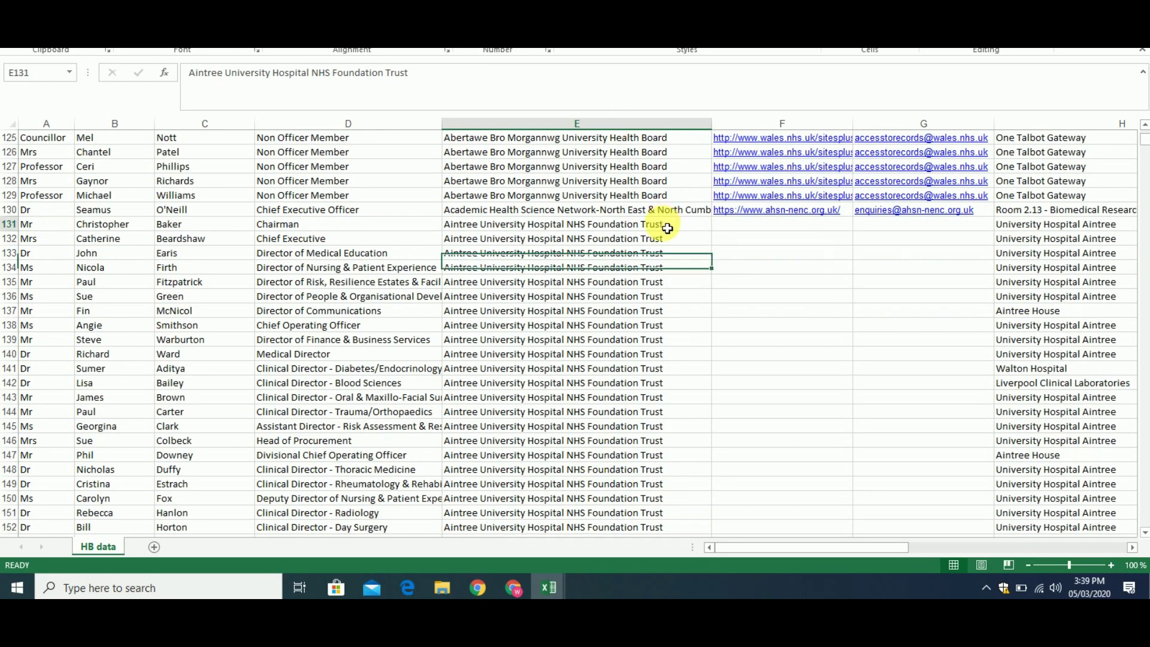
key(ctrl+c)
click(513, 587)
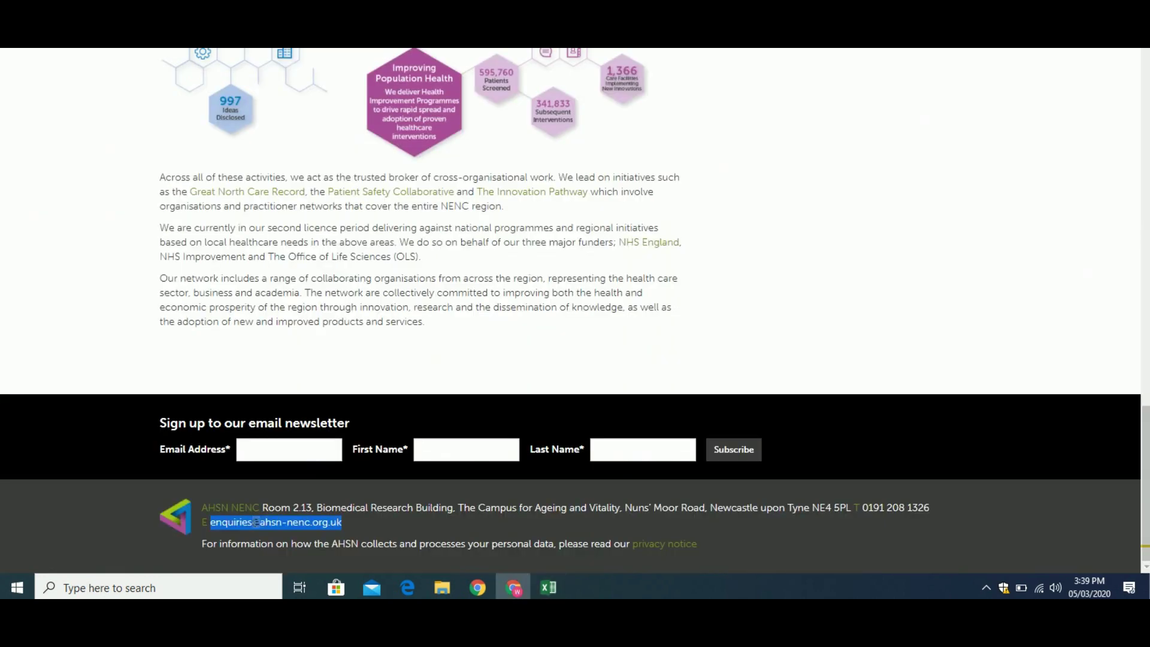
click(256, 522)
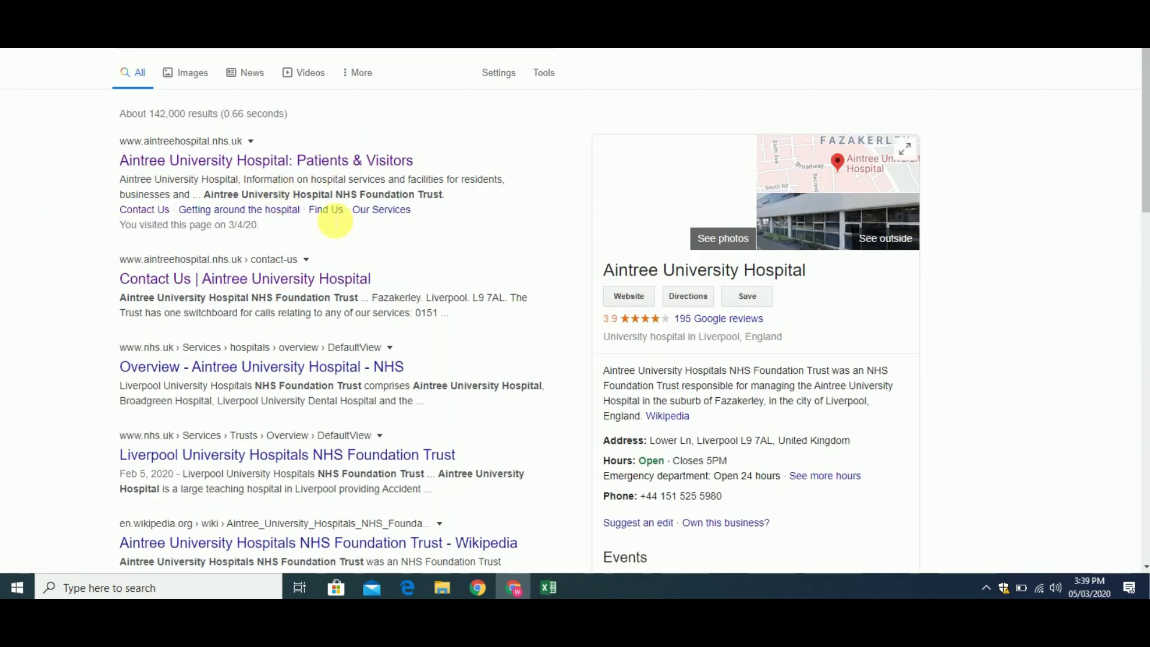
click(647, 298)
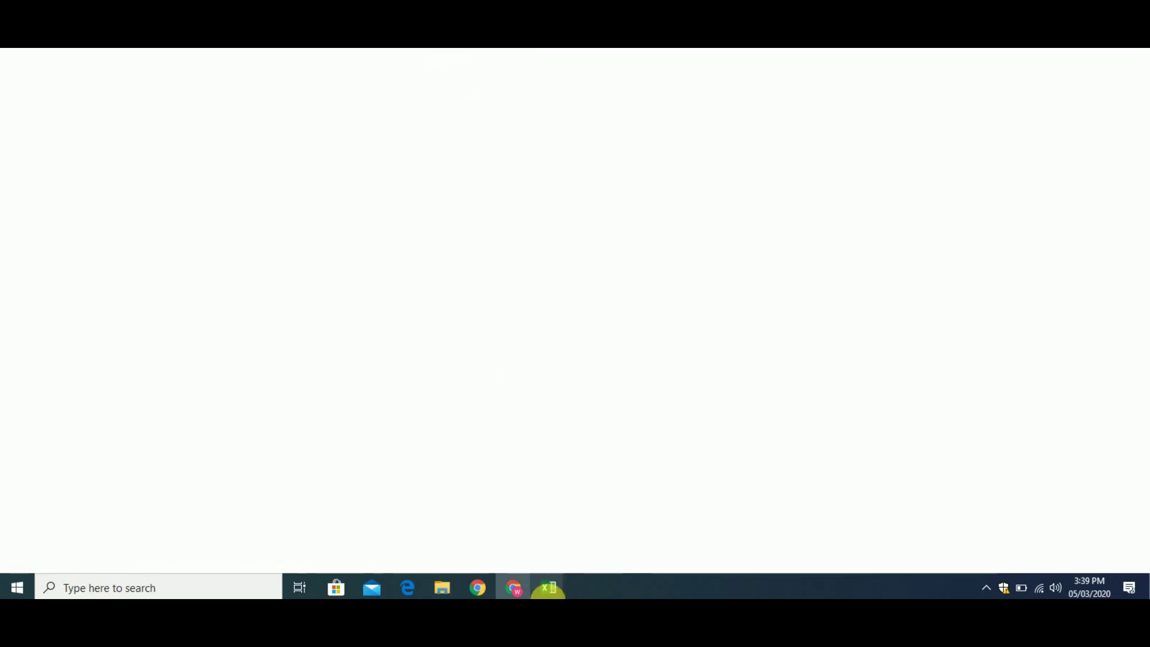
mouse_move(547, 588)
click(582, 542)
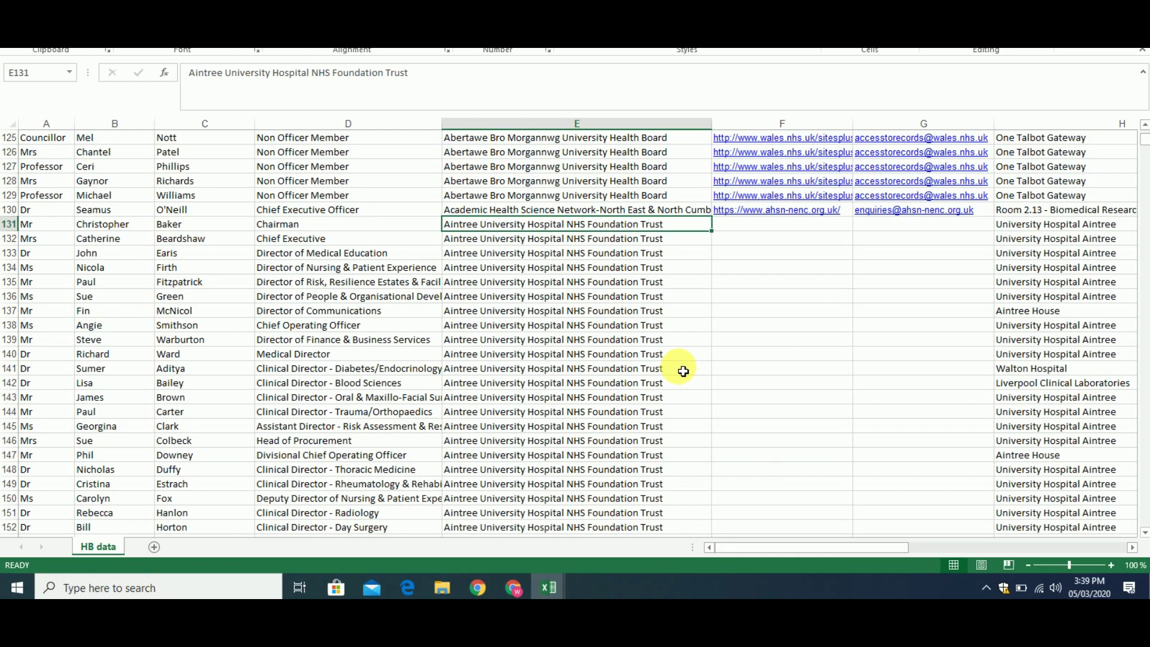
click(769, 230)
key(ctrl+v)
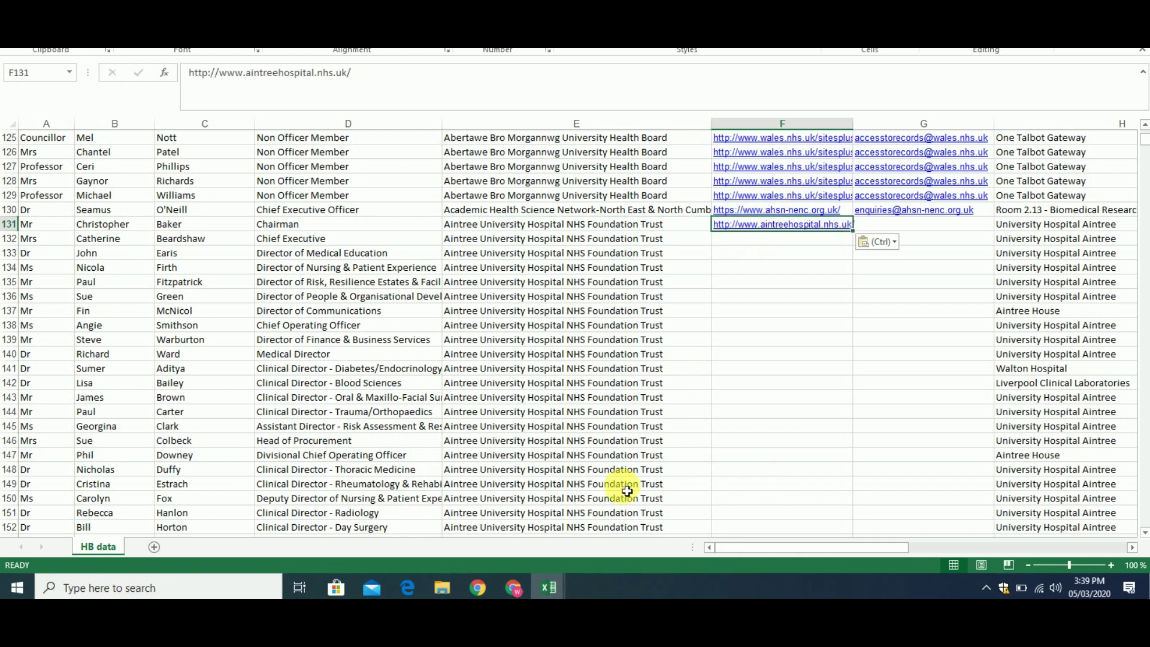
Step: Switch to Chrome, open the Aintree University Hospital Contact Us page, and copy the Safeguarding Adults and Children Team's e-mail
click(517, 585)
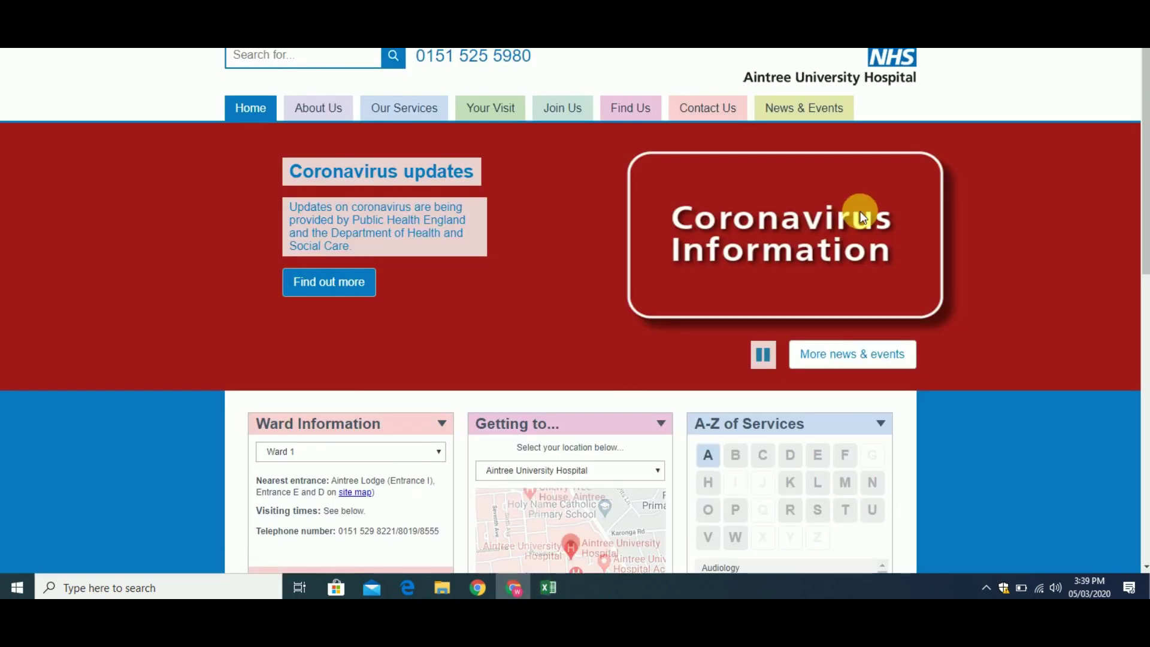
mouse_move(1145, 118)
mouse_down()
mouse_move(1145, 446)
mouse_move(1143, 120)
mouse_up()
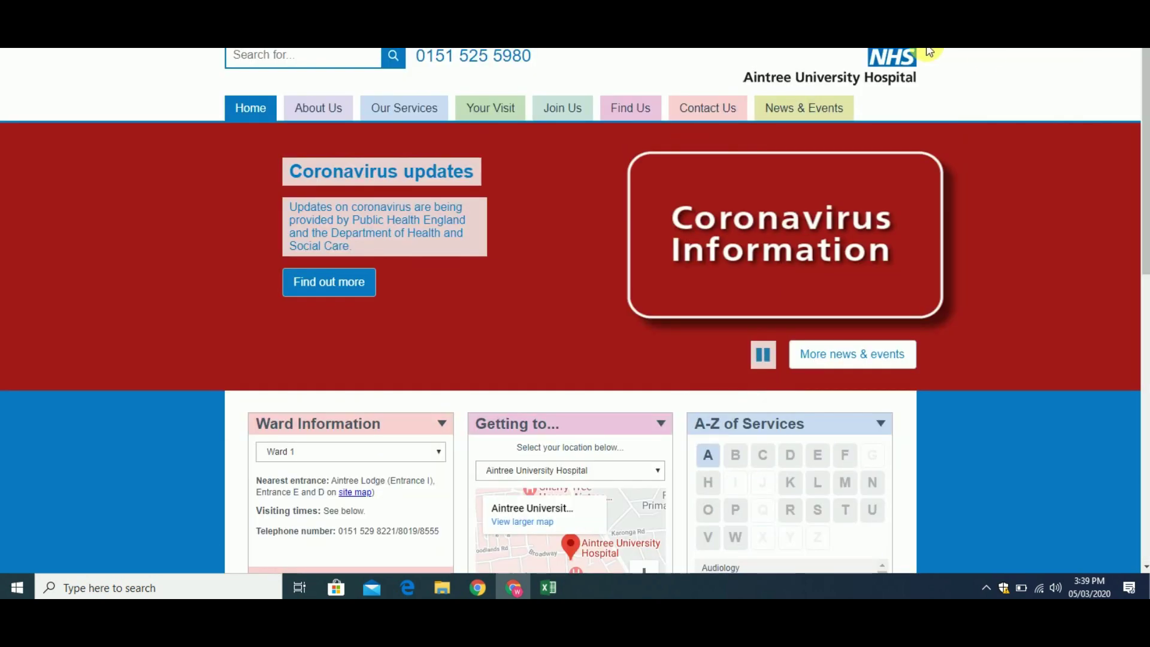
mouse_move(713, 119)
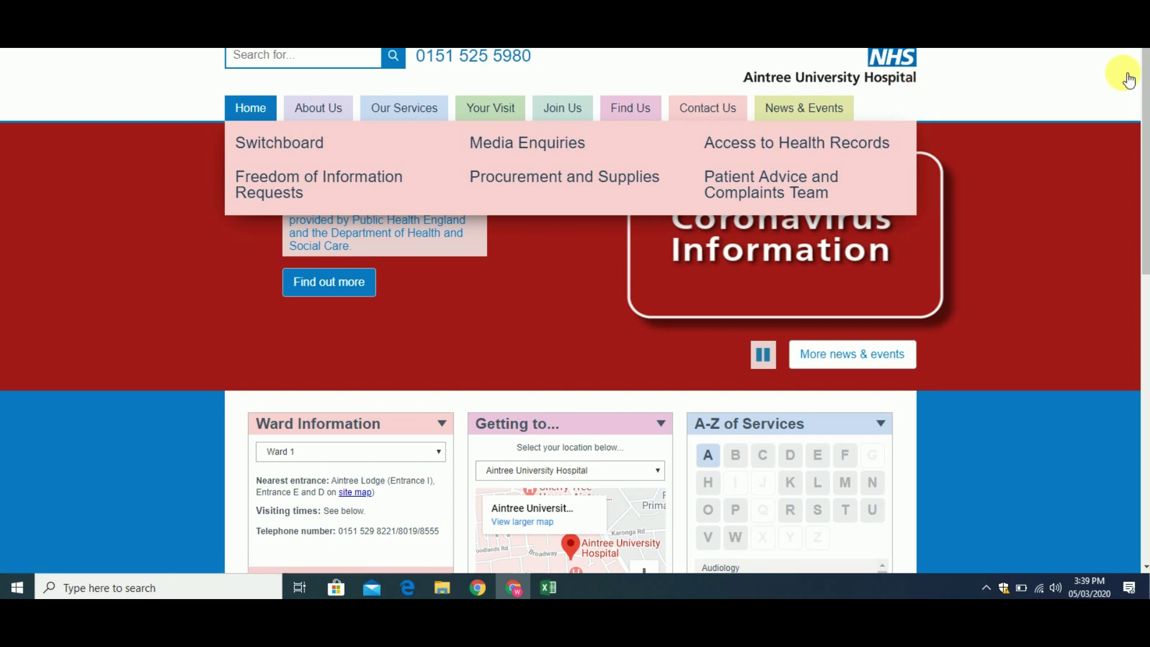
click(1145, 93)
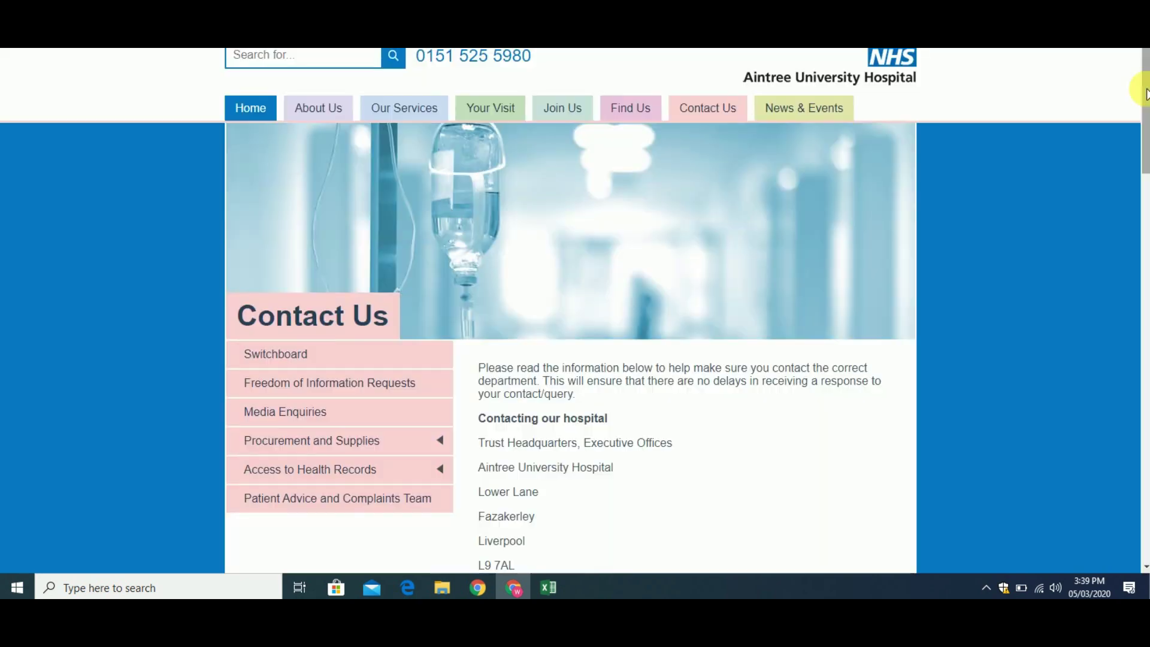
drag(1145, 93, 1144, 264)
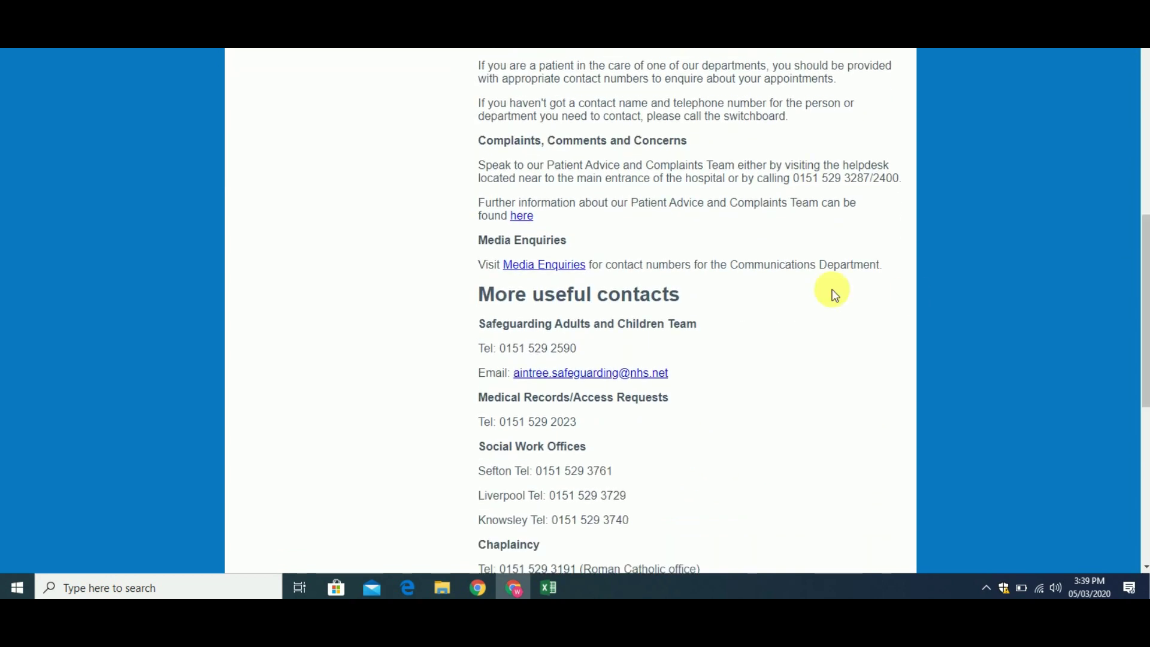
drag(675, 372, 515, 374)
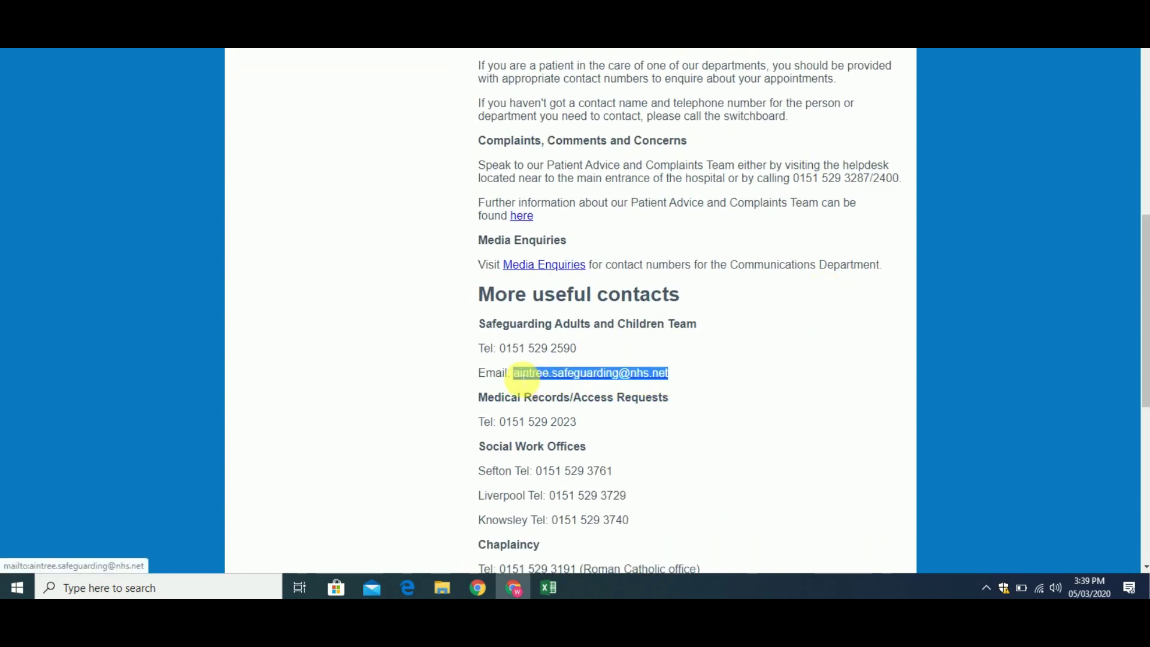
Step: Paste the copied safeguarding team e-mail into Email cell G131 of the HB_Database (1) workbook
click(548, 587)
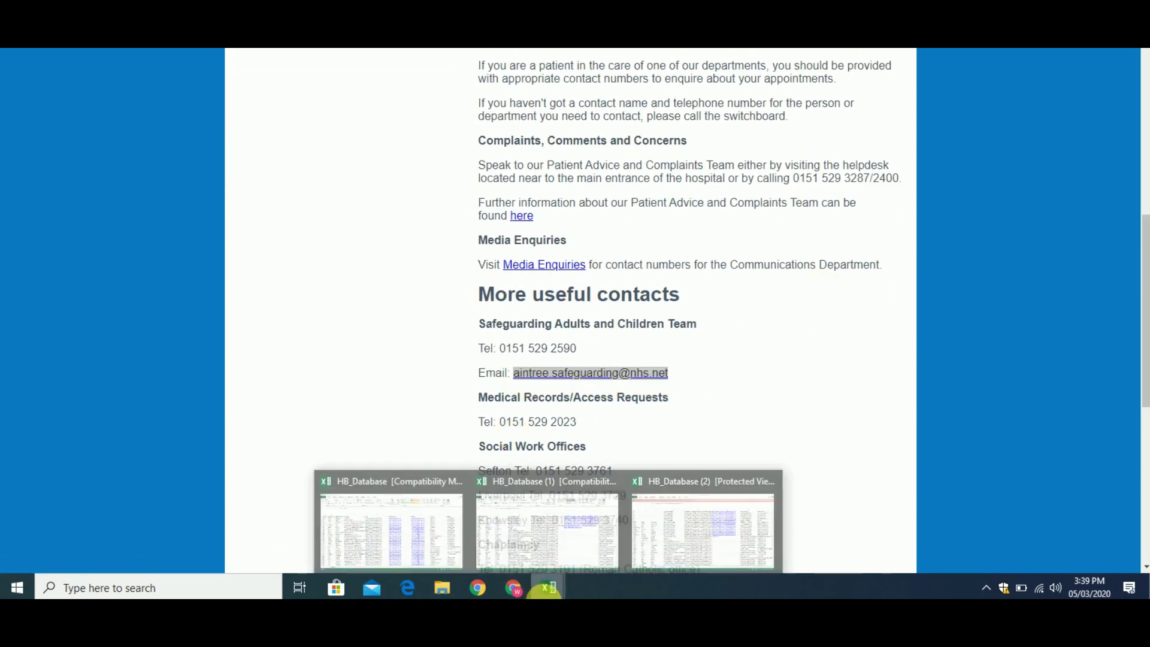
click(589, 542)
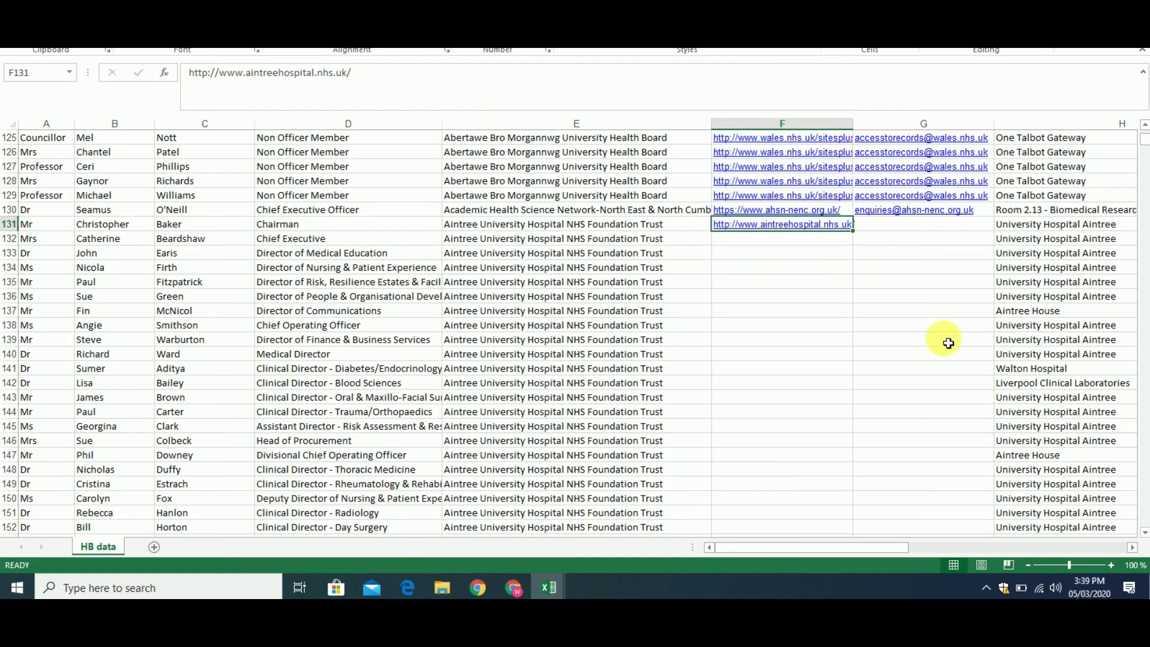
click(904, 226)
key(ctrl+v)
Step: Fill the Website URL and Email entries of F131:G131 down to row 202 for Aintree University Hospital NHS Foundation Trust
click(817, 241)
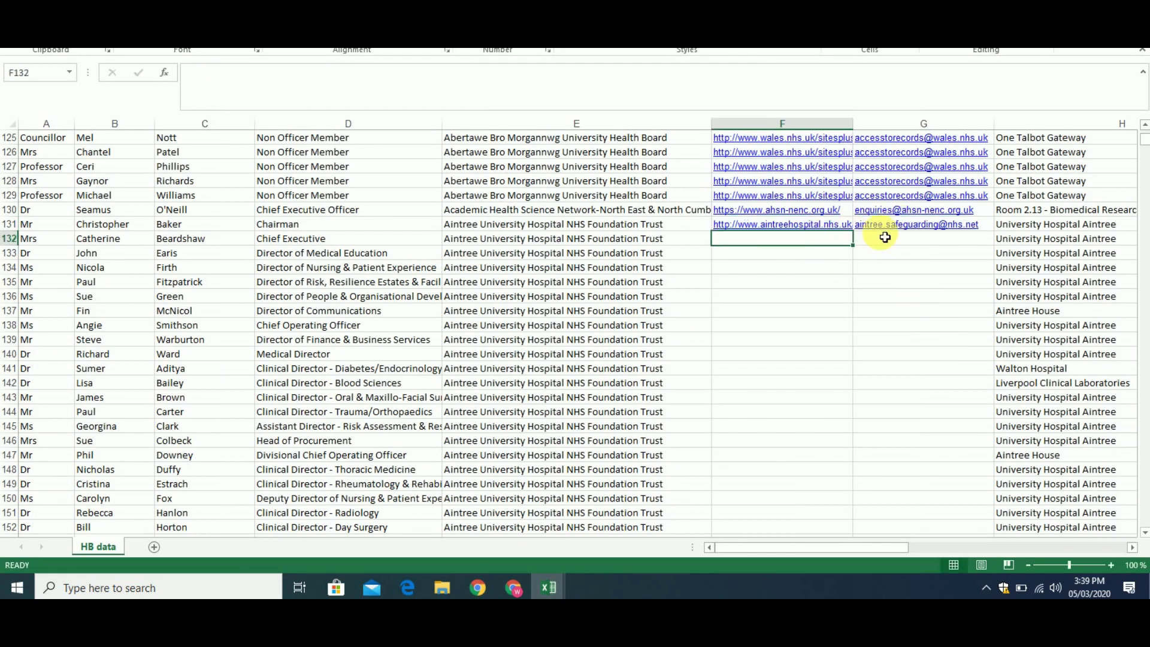
key(Up)
key(shift+Right)
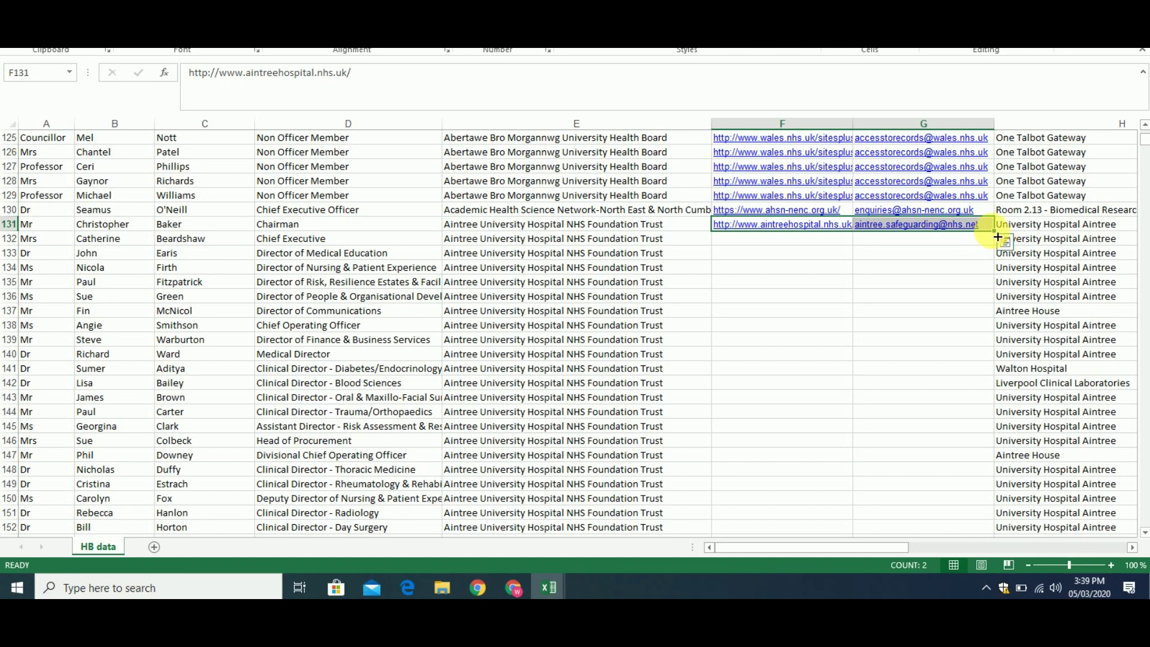
drag(997, 237, 950, 160)
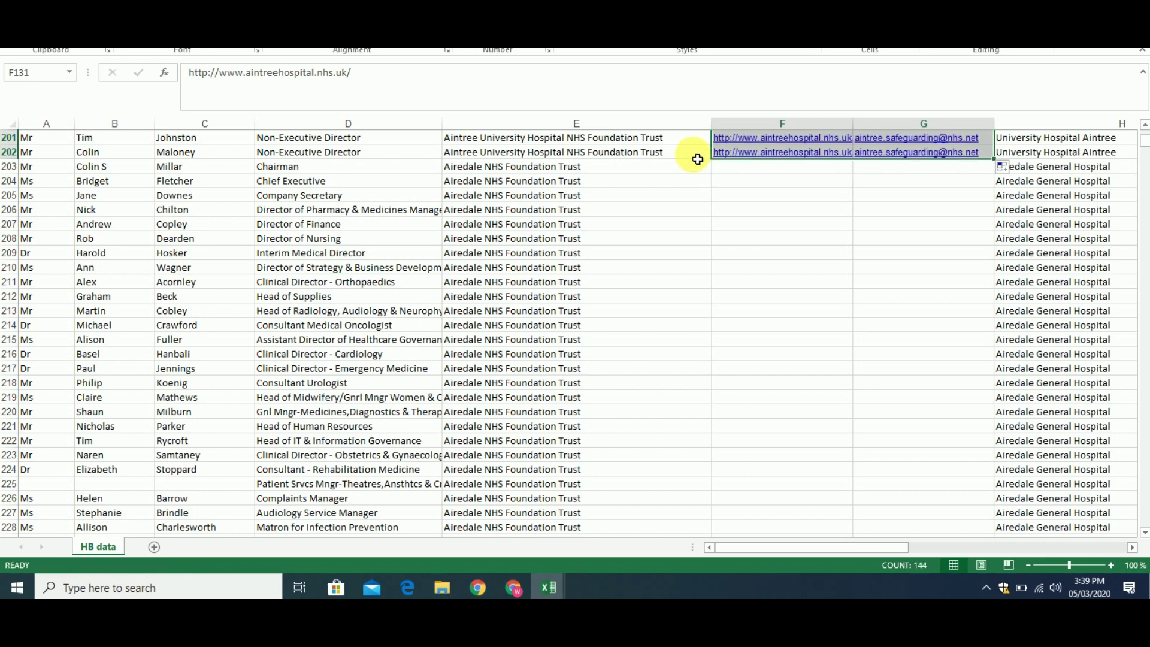
Step: Examine the filled Website URL and Email entries down to row 202 and the Airedale NHS Foundation Trust rows below them
key(Left)
key(Left)
key(Left)
key(Left)
key(Left)
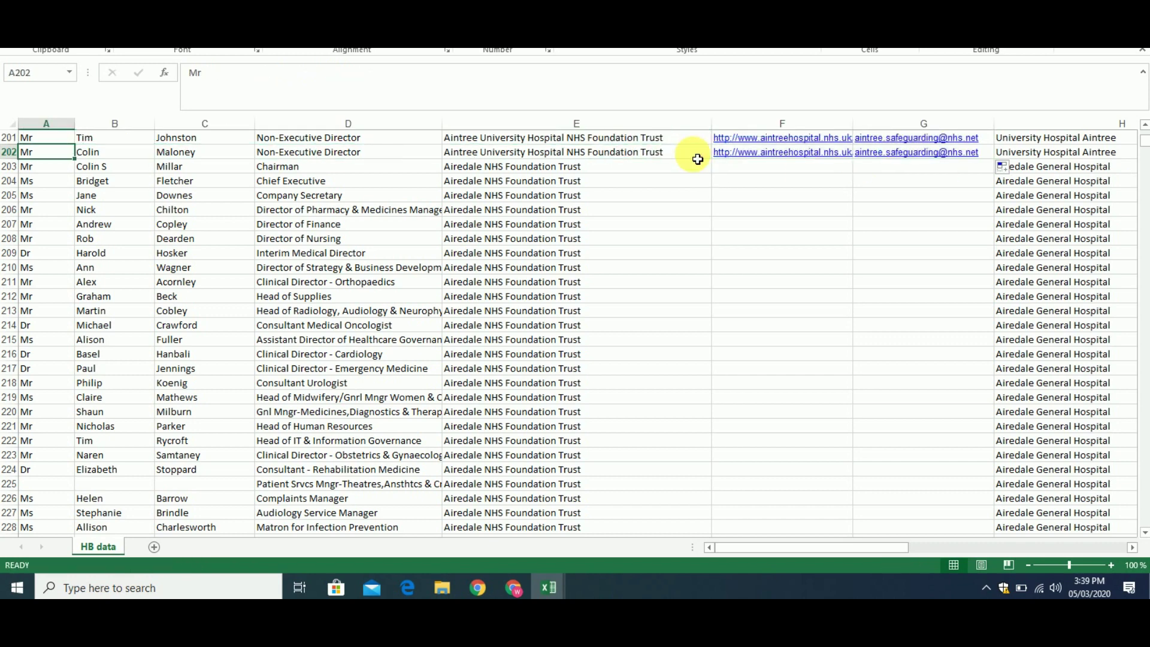
drag(1145, 145, 1144, 138)
click(657, 323)
key(Down)
key(Down)
key(Down)
key(Down)
key(Down)
key(Down)
key(Down)
key(Down)
key(Down)
key(Down)
key(Down)
key(Down)
key(Down)
key(Down)
key(Down)
key(Down)
key(Down)
key(Down)
key(Down)
key(Down)
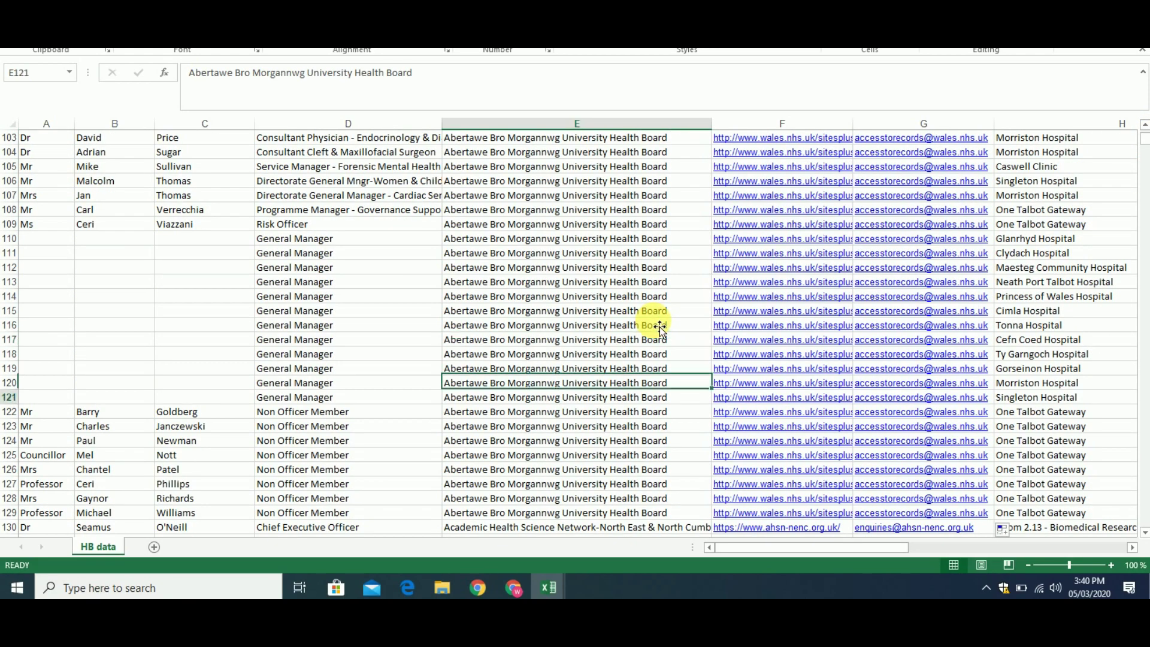
key(Down)
key(Down)
key(Down)
key(Down)
key(Down)
key(Down)
key(Down)
key(Down)
key(Down)
key(Down)
key(Down)
key(Down)
key(Down)
key(Down)
key(Down)
key(Down)
key(Down)
key(Down)
key(Down)
key(Down)
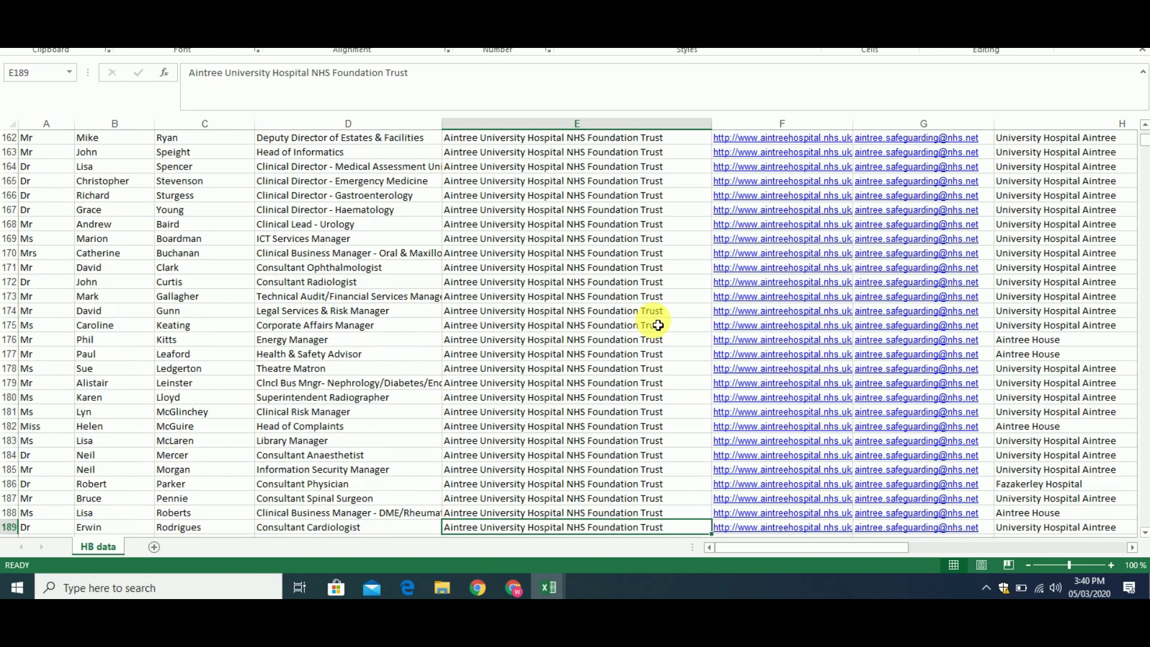
key(Down)
key(Down)
key(Down)
key(Down)
key(Down)
key(Down)
key(Down)
key(Down)
key(Down)
key(Down)
key(Down)
key(Down)
key(Down)
key(Down)
key(Down)
key(Down)
key(Down)
key(Down)
key(Down)
key(Down)
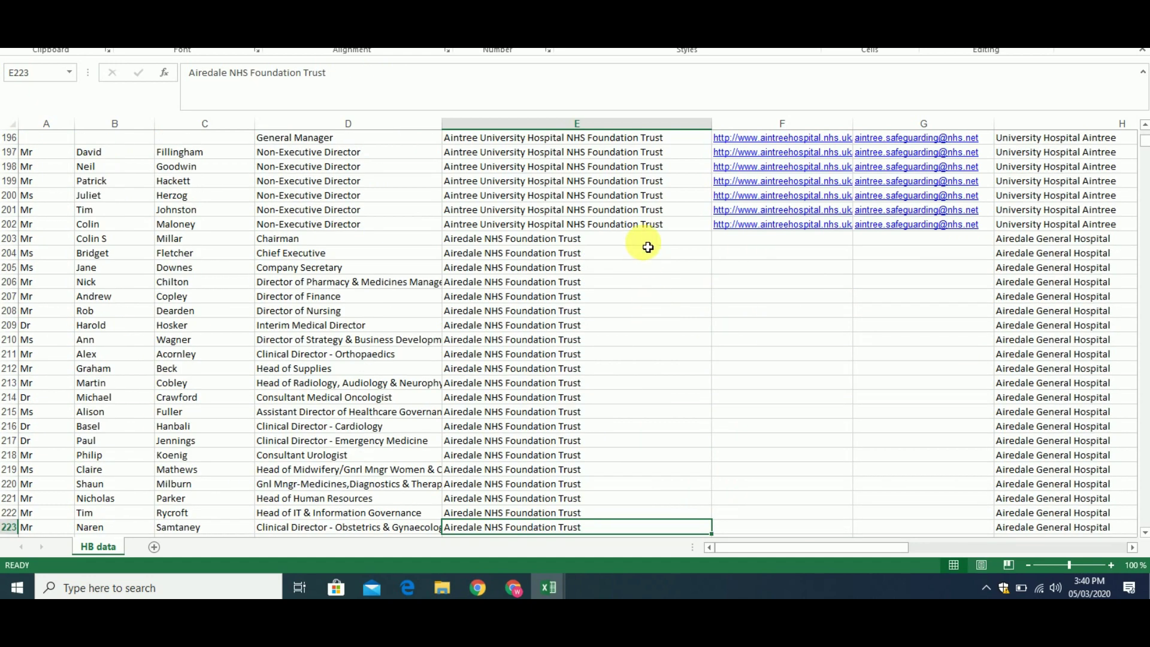
Step: Switch to the completed HB data workbook and examine its website Link and Email columns down to the Your Healthcare CIC rows
click(646, 225)
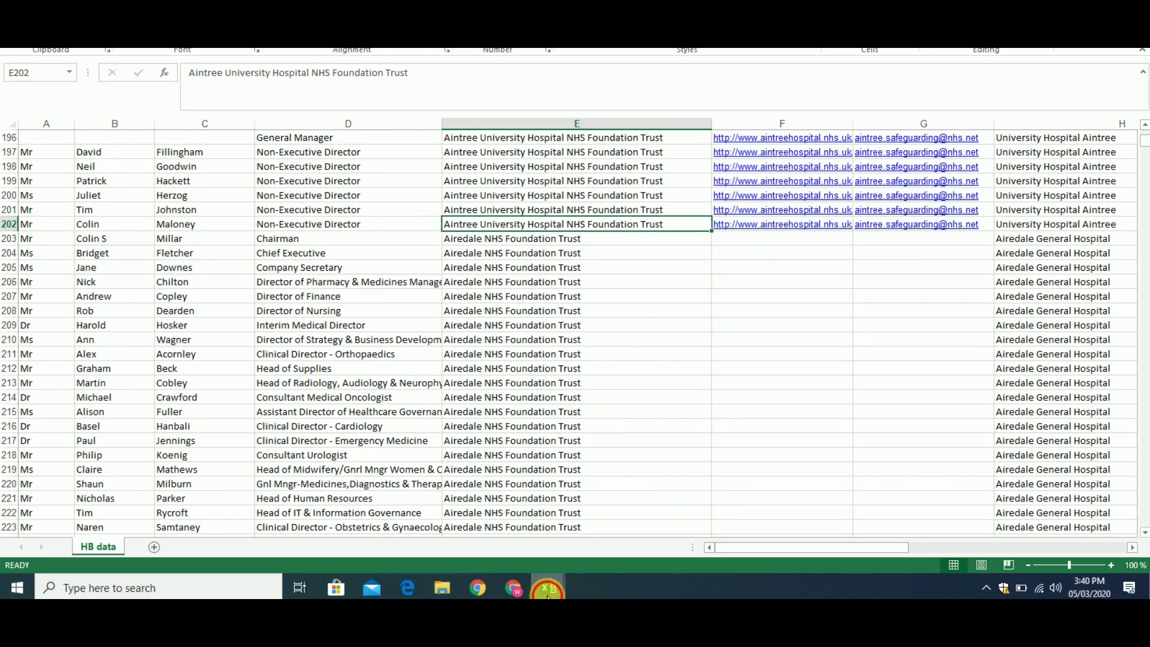
mouse_move(548, 595)
click(442, 539)
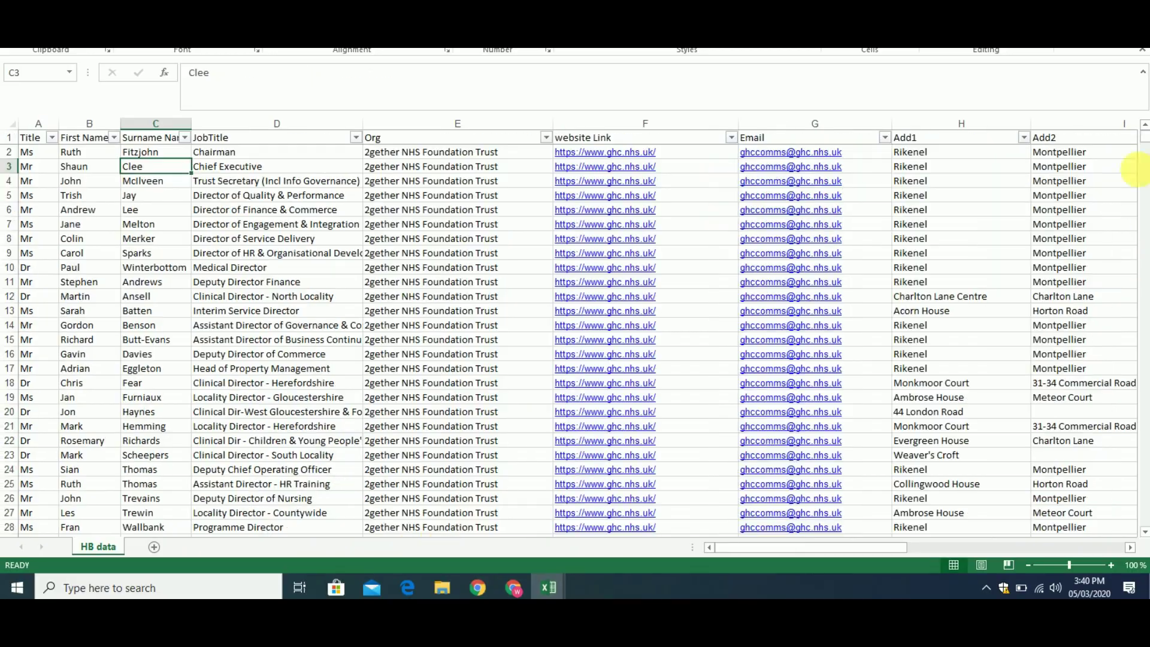
drag(1146, 142, 1145, 530)
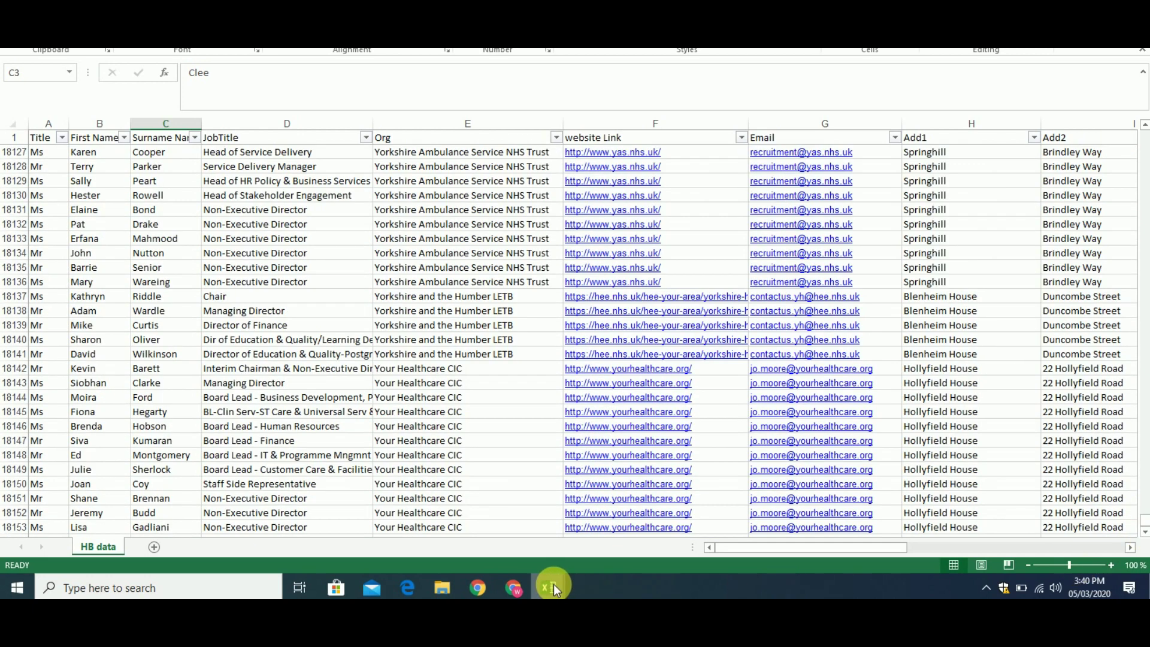
Step: Switch to the Fiverr order page in Chrome and examine the order summary's item amounts, including the custom offer for 18k leads
click(522, 587)
click(523, 587)
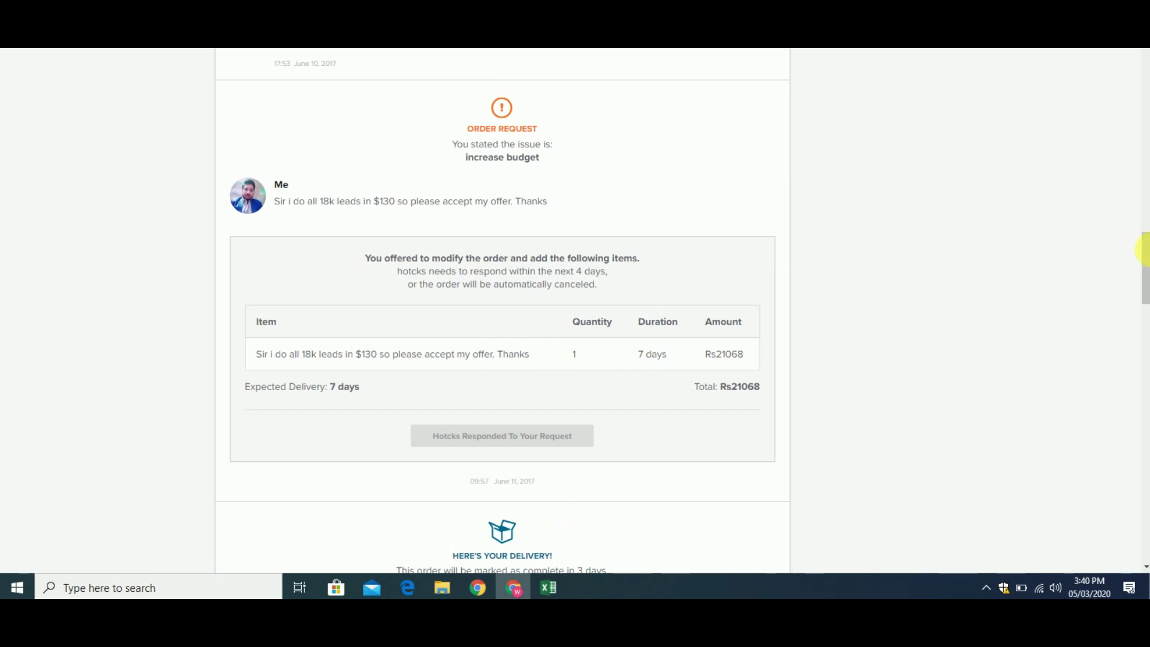
drag(1144, 267, 1144, 60)
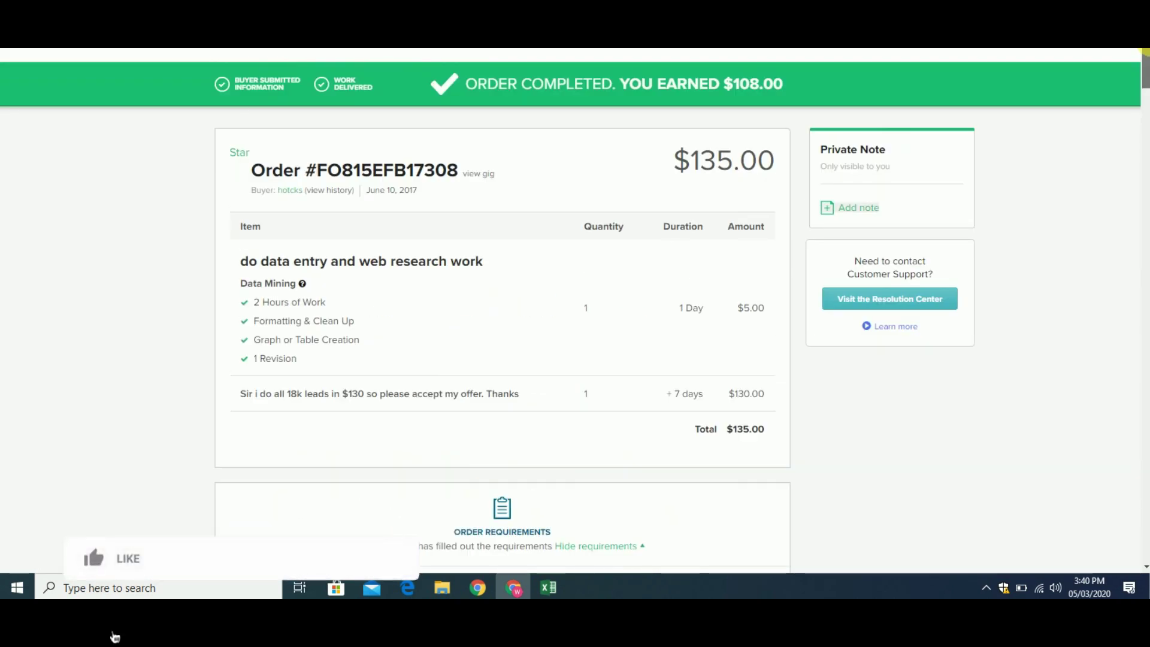
drag(673, 306, 769, 394)
click(748, 384)
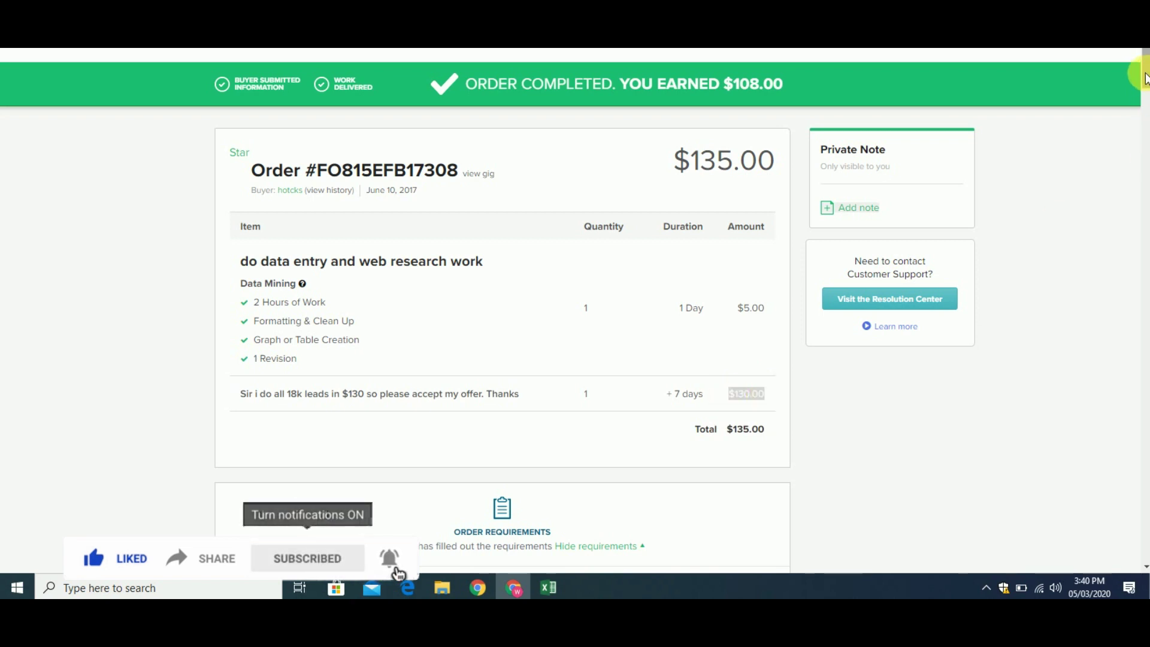
Step: Review the order conversation from the first attached delivery through the buyer's e-mail column request to the increase-budget order request
scroll(1144, 99, down, 4)
drag(1145, 107, 1144, 195)
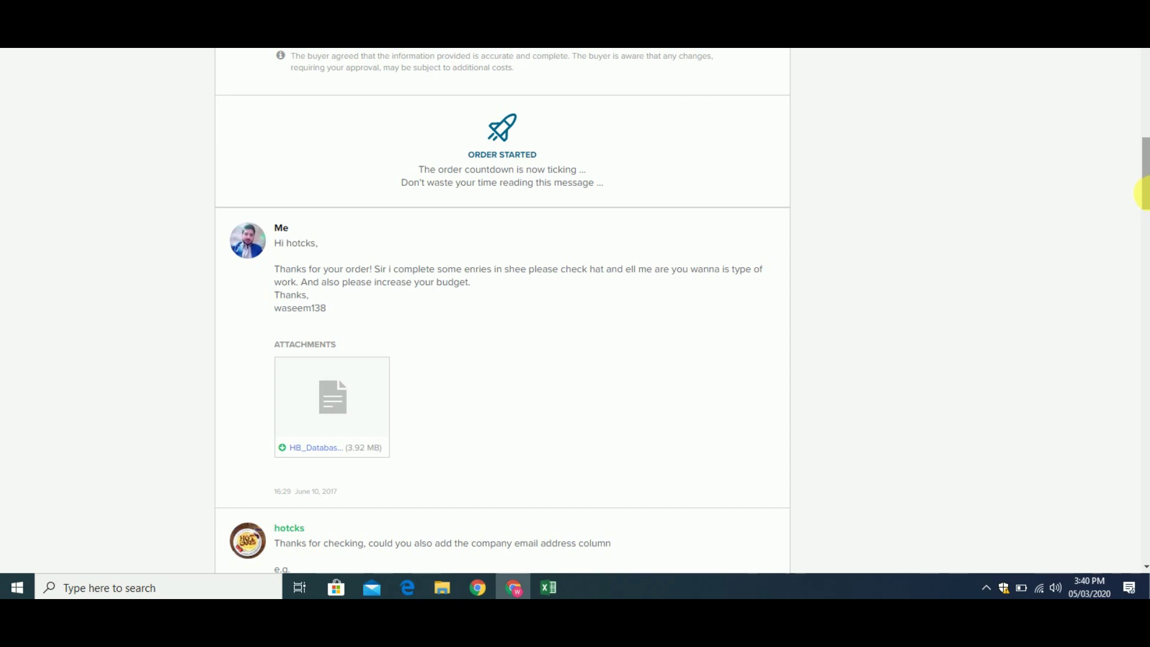
drag(1146, 190, 1147, 245)
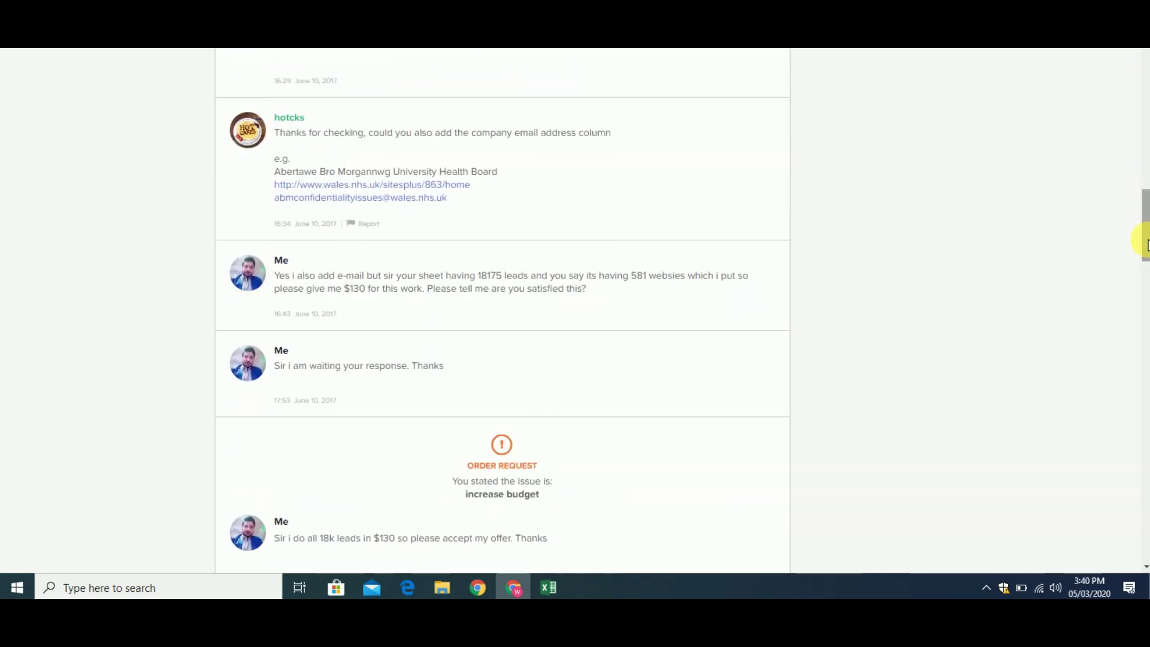
drag(1147, 244, 1146, 249)
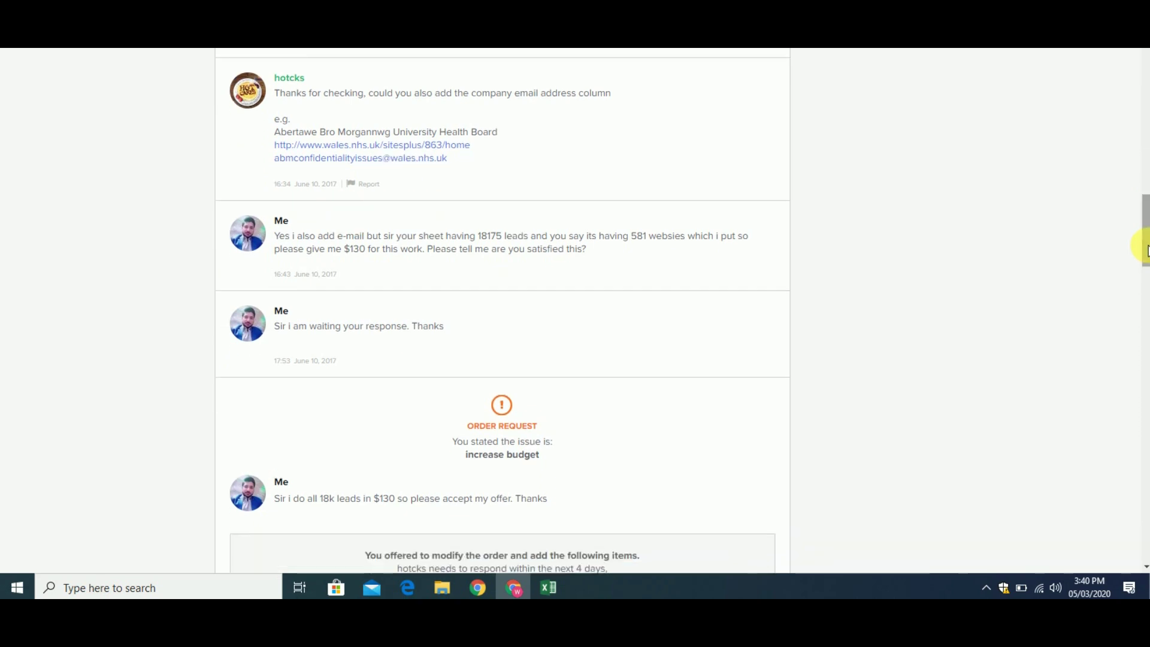
Step: Open the history of orders with this buyer and examine the totals of the two data entry and web research orders
drag(1146, 250, 1145, 55)
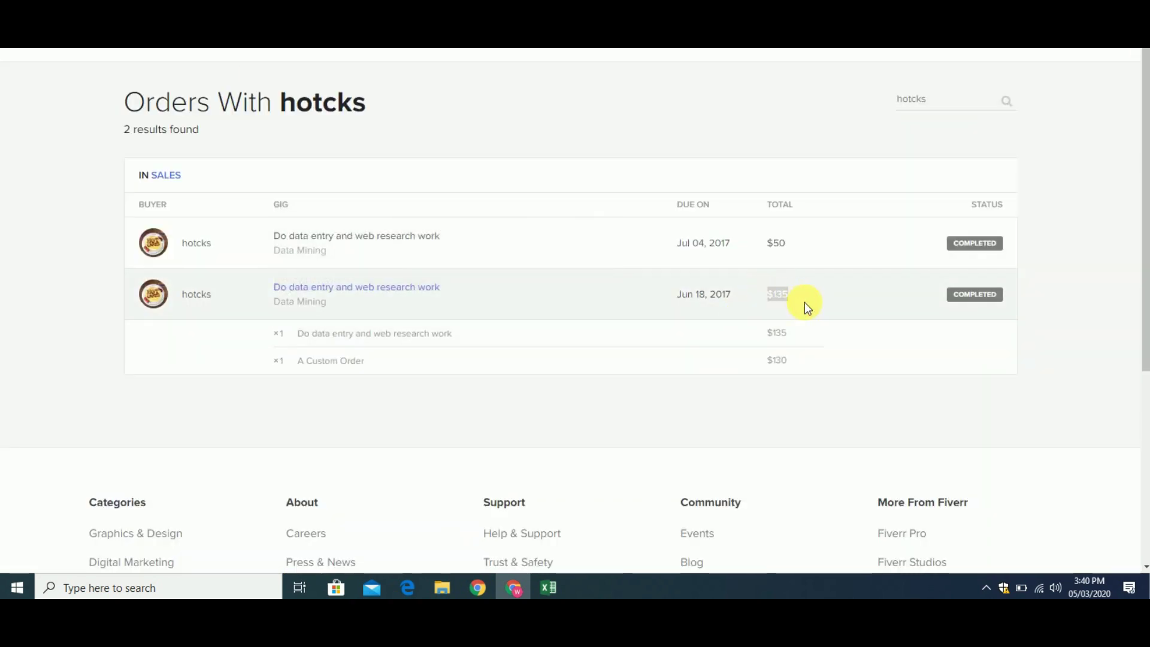
click(766, 250)
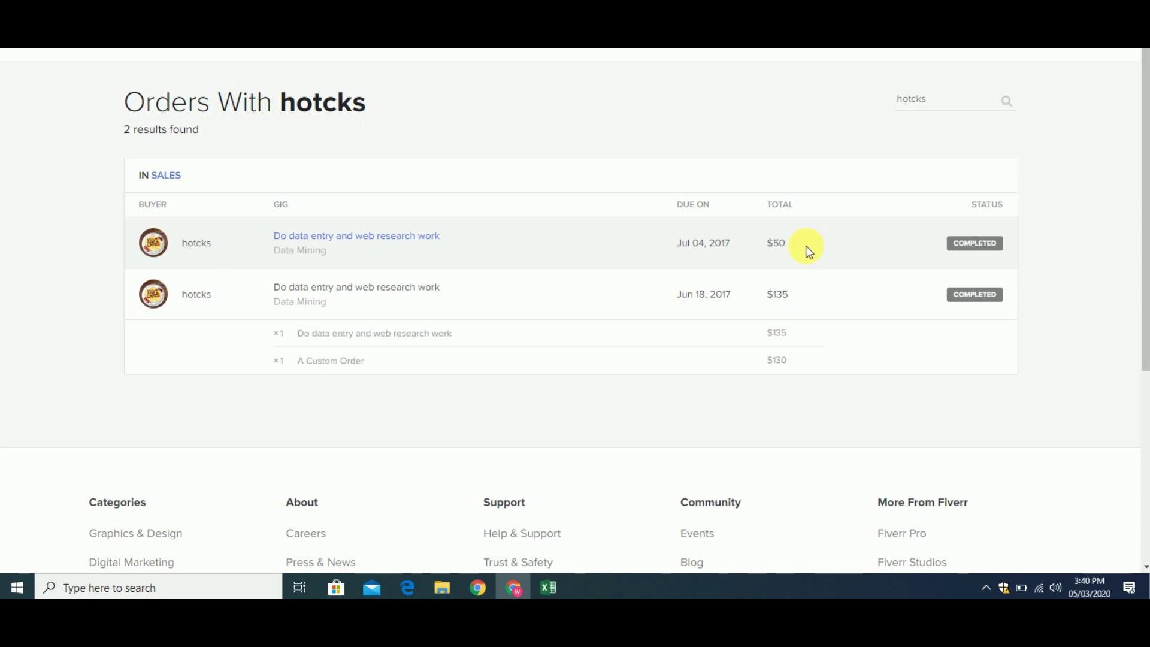
drag(807, 245, 646, 239)
click(646, 238)
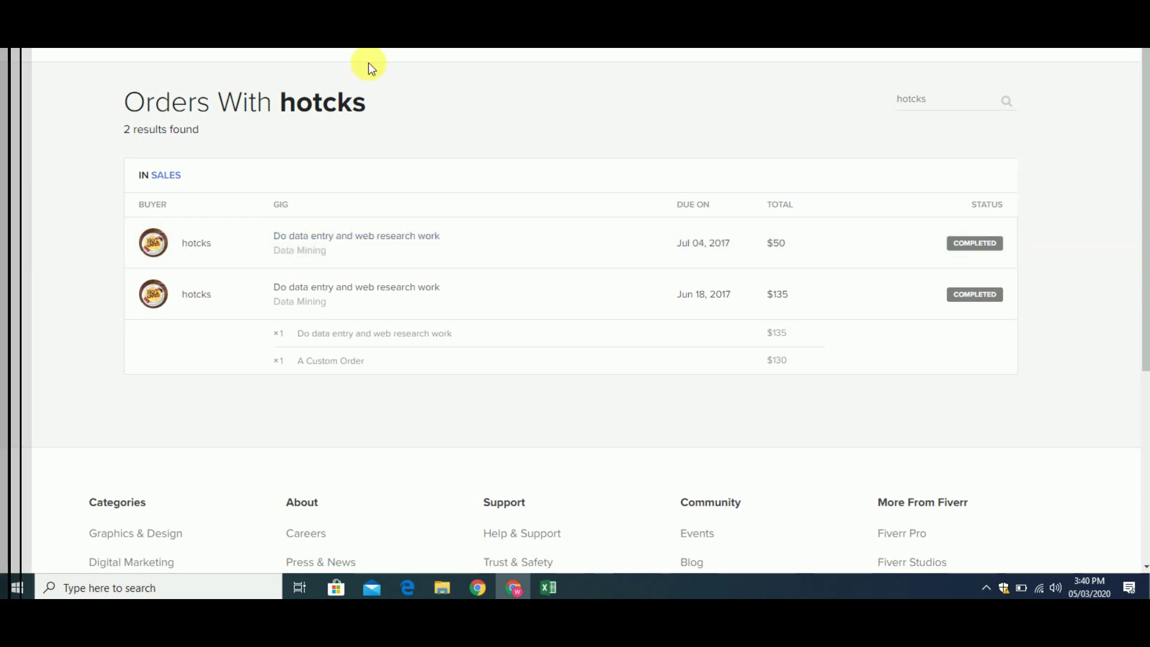